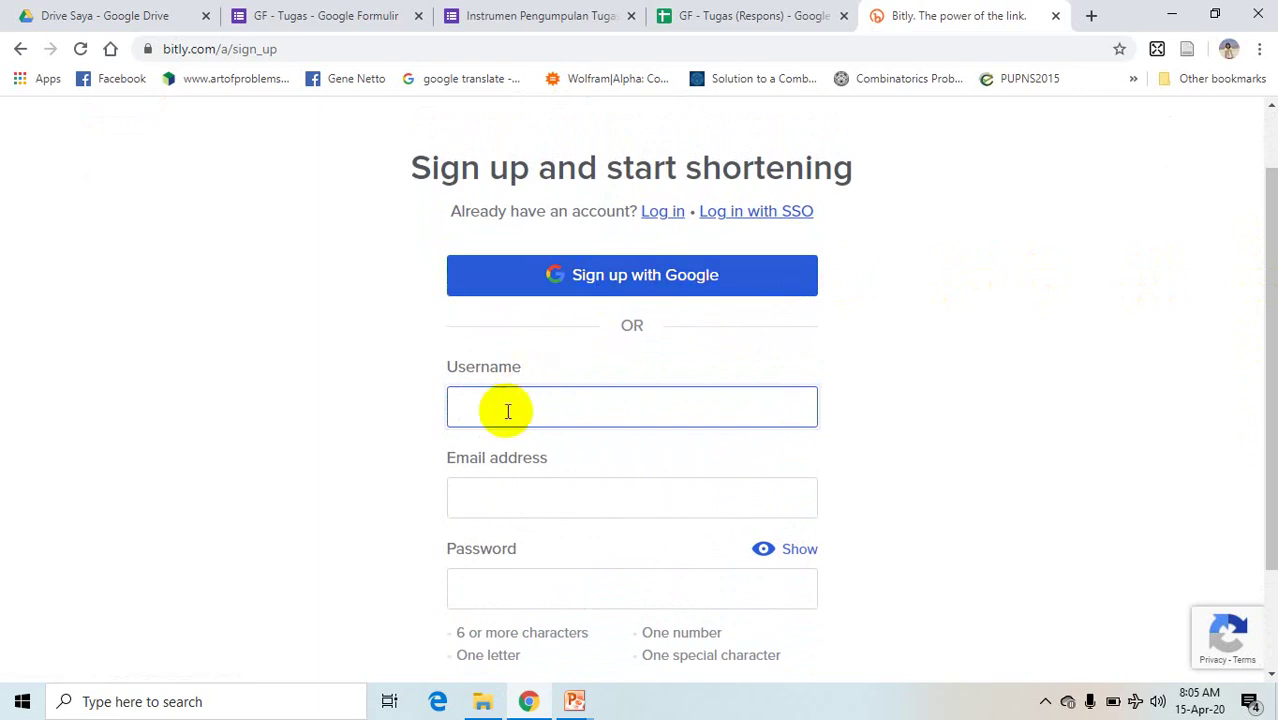
- Sign up for Bitly with the chosen Google account to reach the link dashboard
click(640, 283)
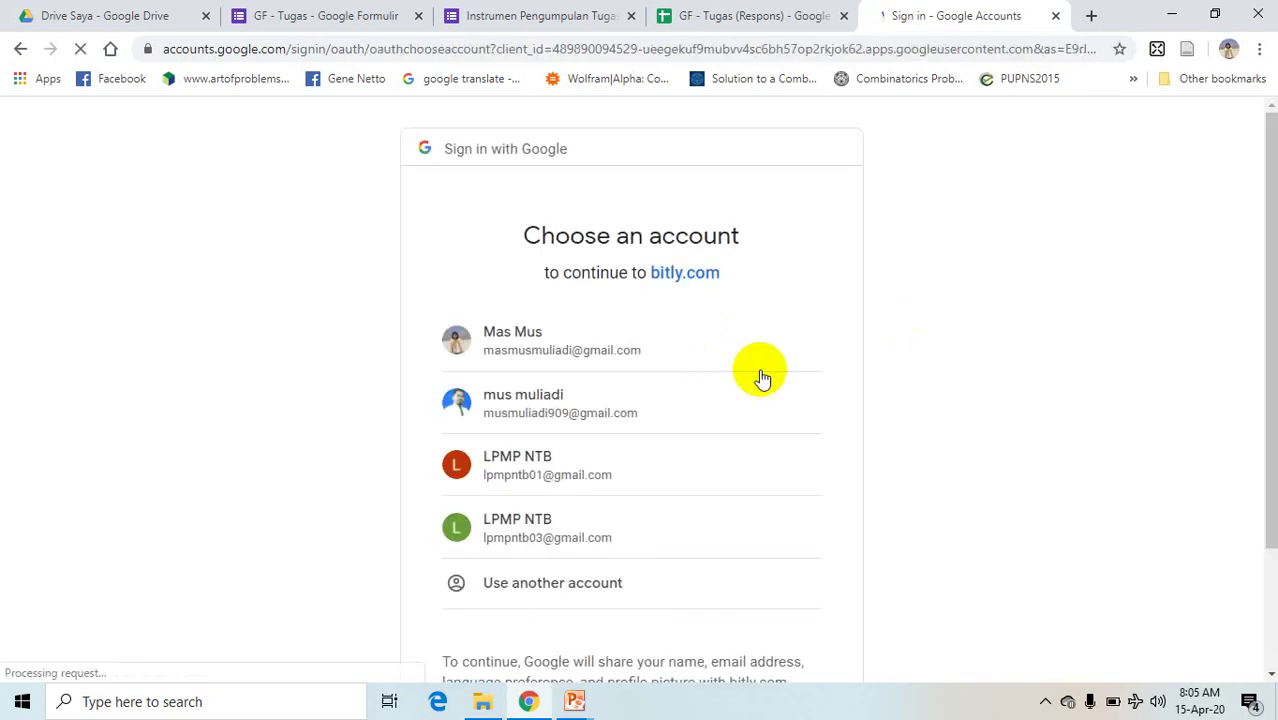
click(758, 368)
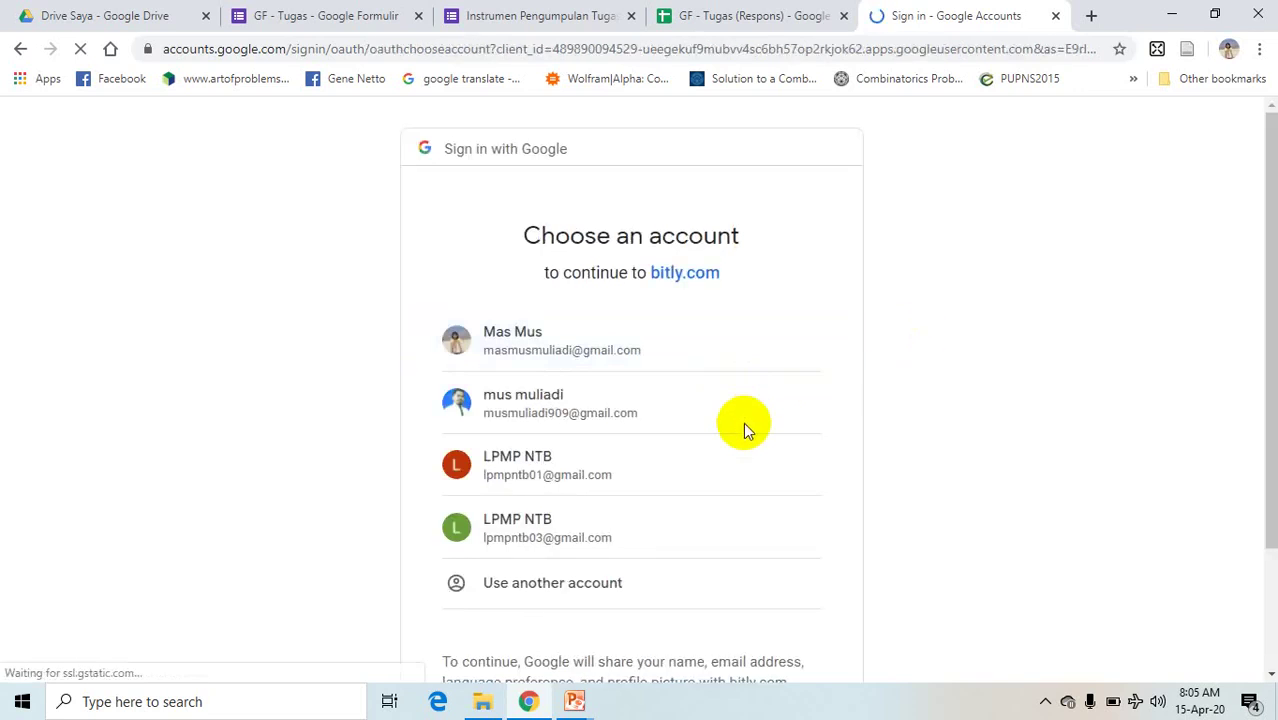
click(530, 345)
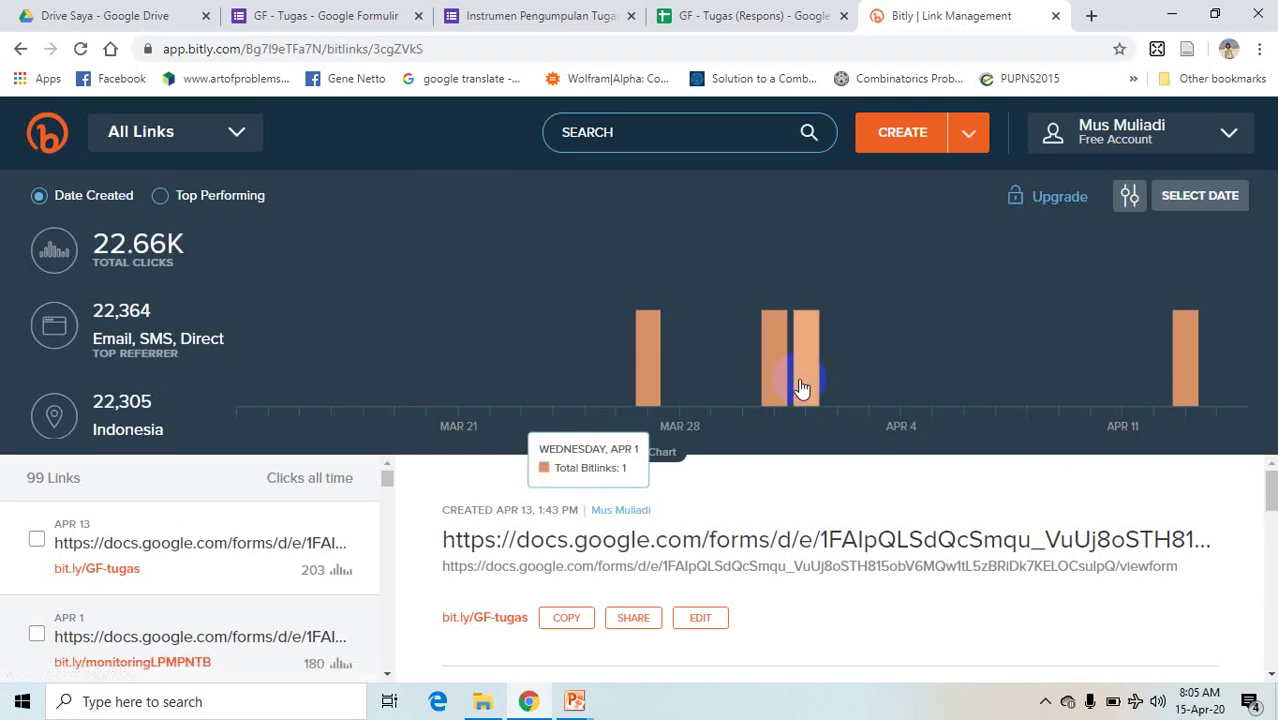
- Create a new Bitly link from the Google Form URL, producing bit.ly/3cgZVkS
click(900, 145)
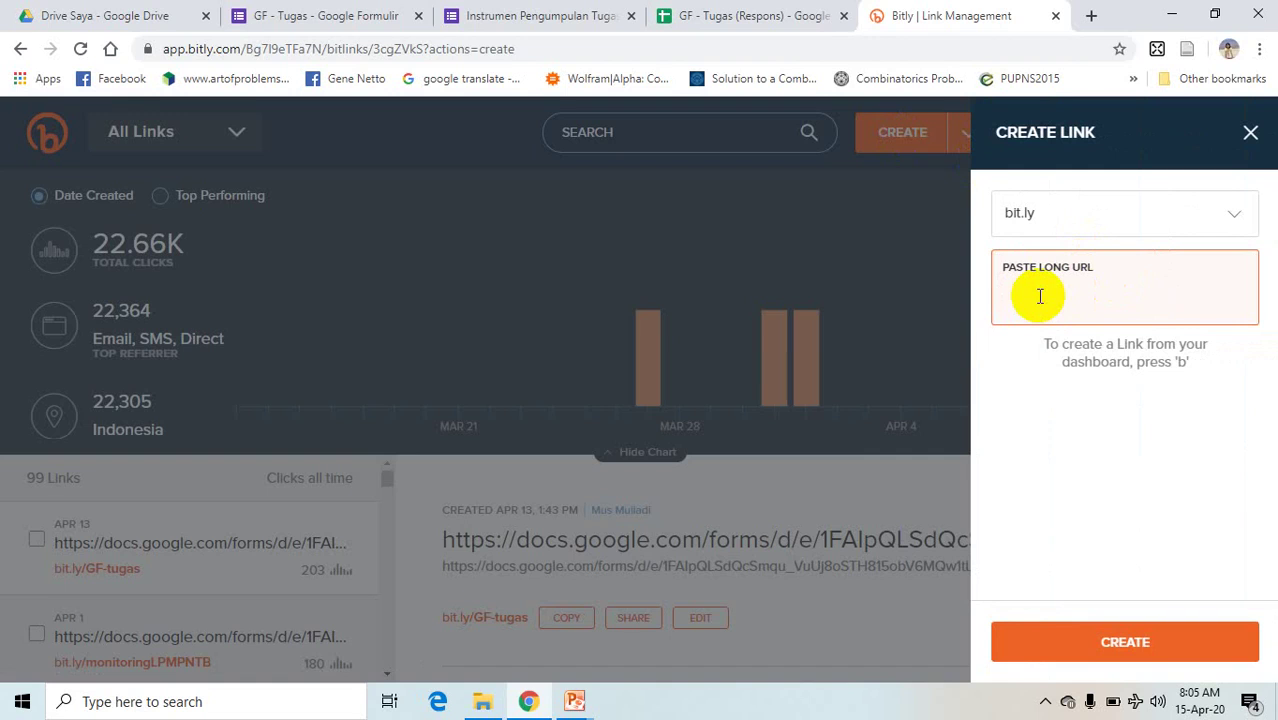
click(570, 13)
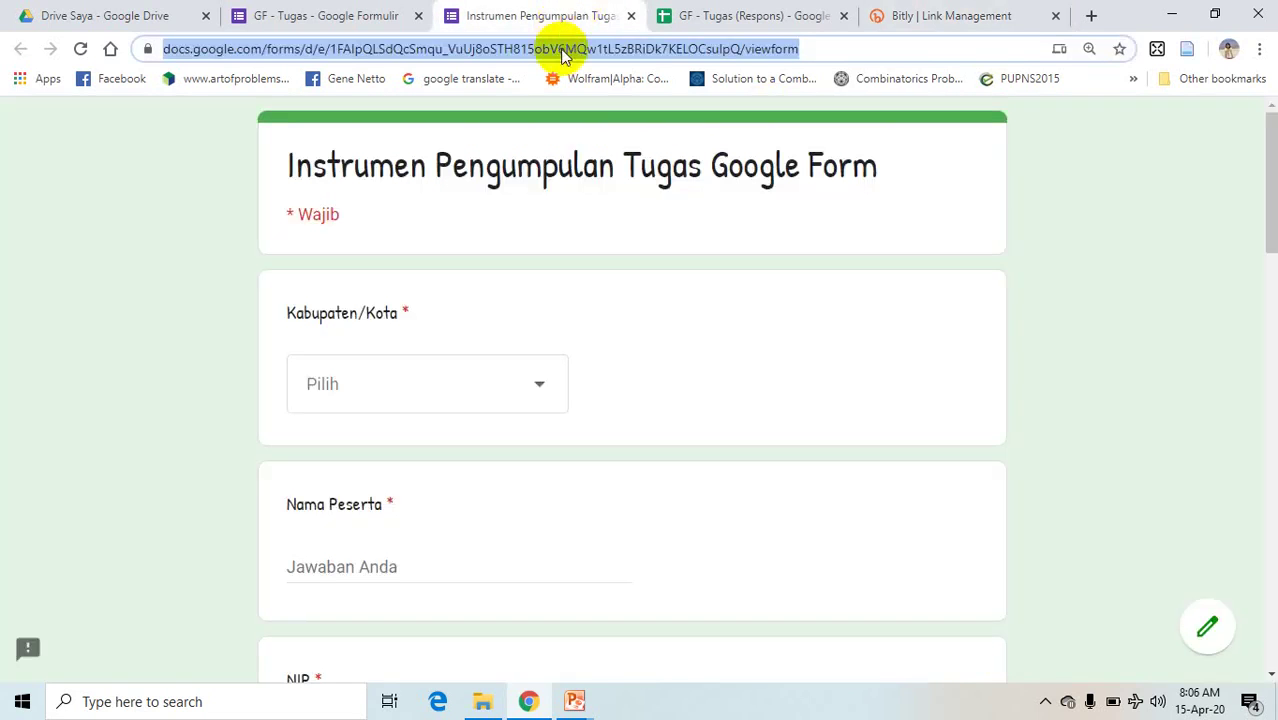
click(905, 16)
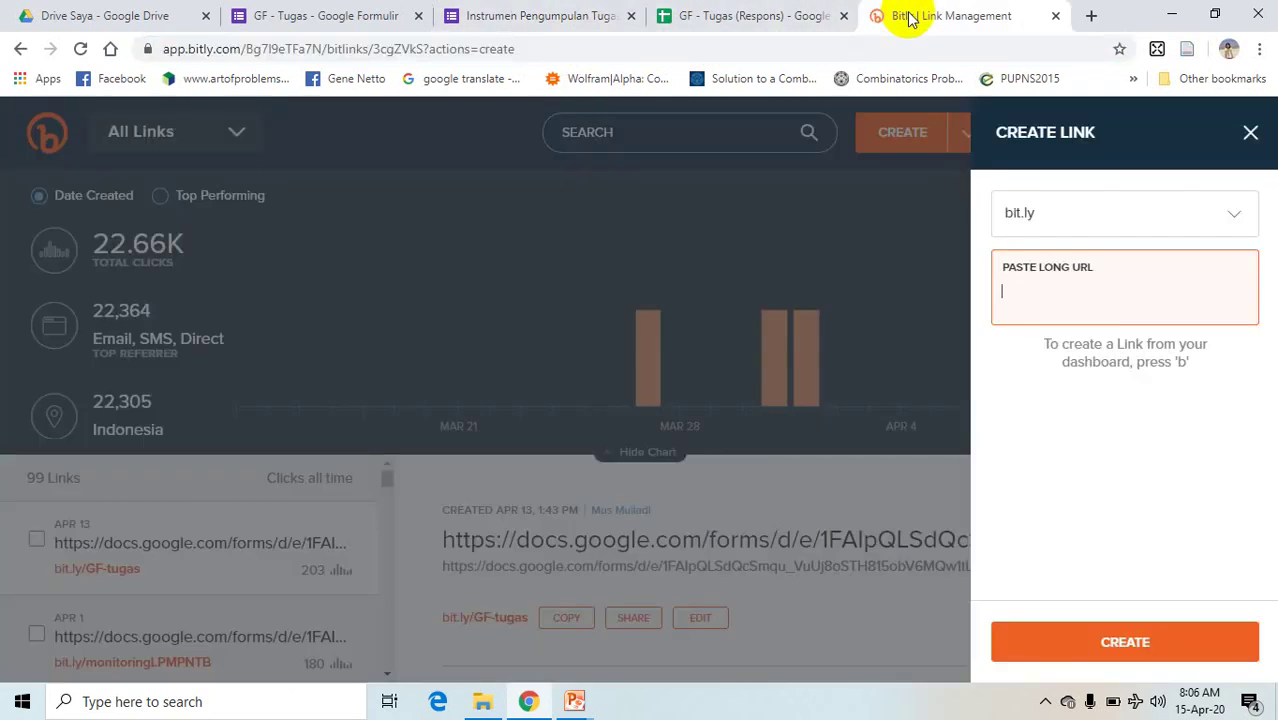
click(1023, 292)
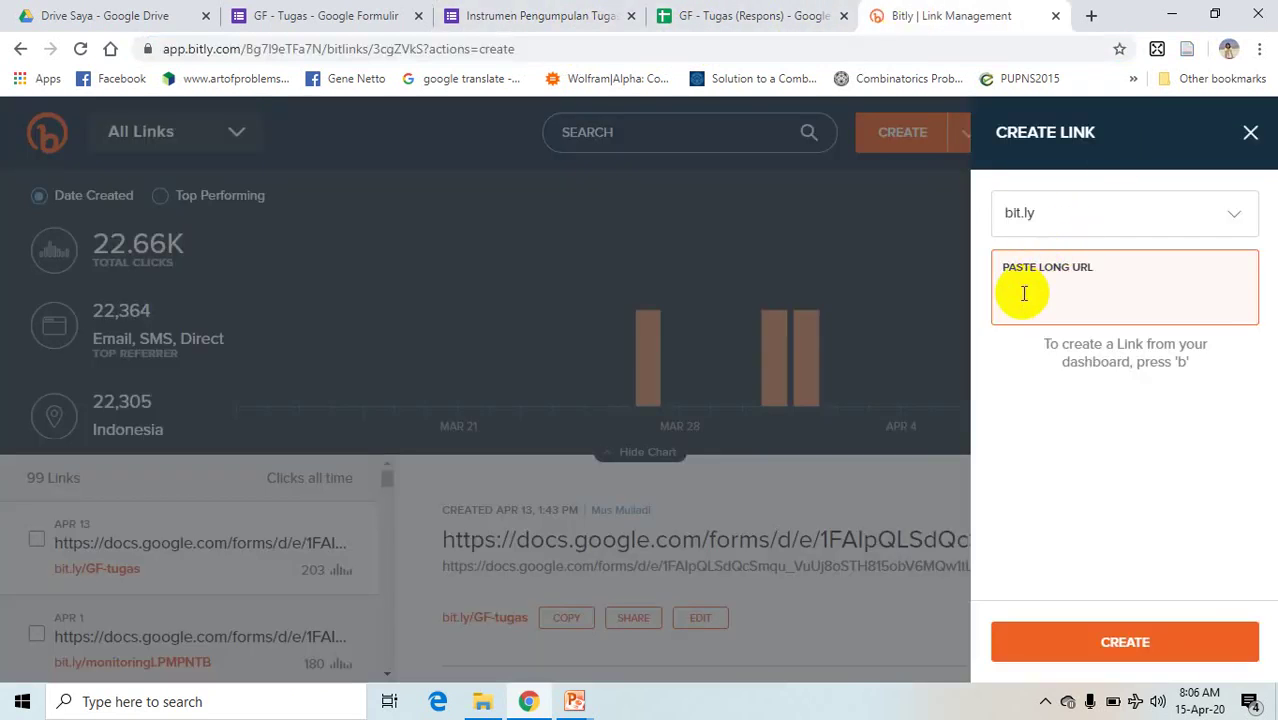
text(https://docs.google.com/forms/d/e/1FAIpQLSdQcSmqu_VuUj8oSTH815obV6MQw1tL5zBRiDk7KELOCsulpQ/viewform)
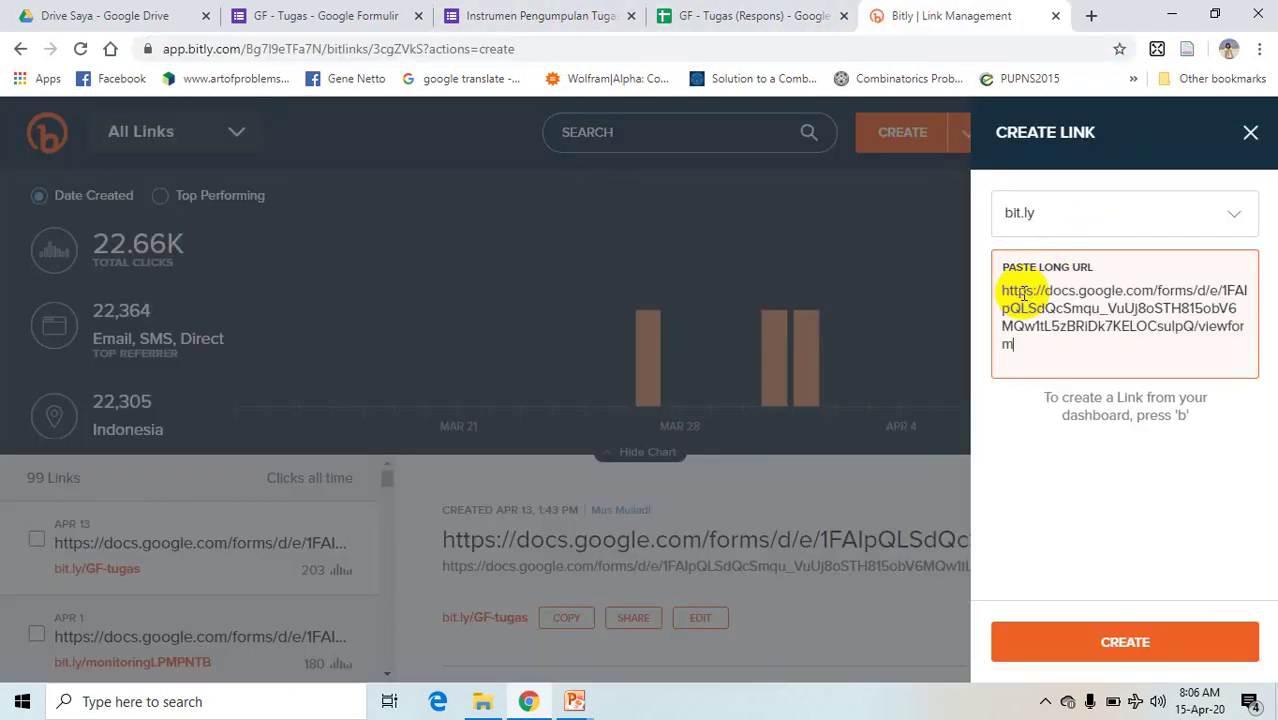
key(Return)
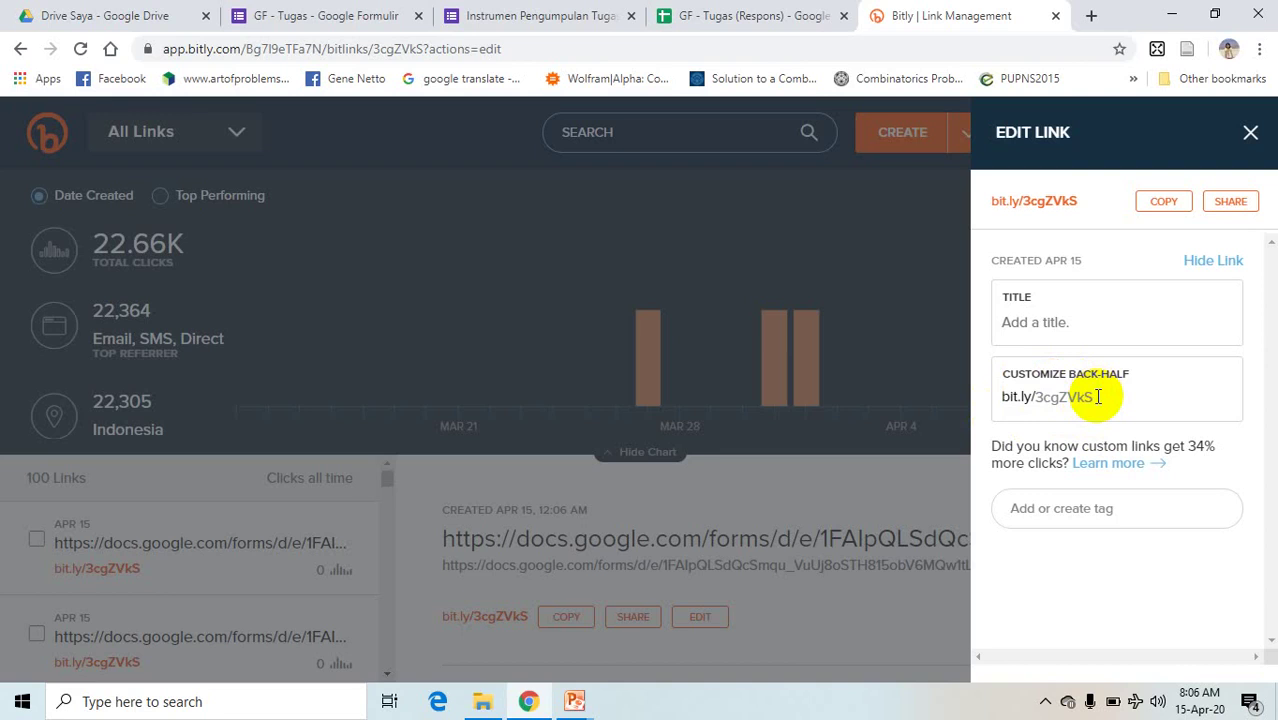
- Try replacing back-half 3cgZVkS with google-form; Bitly rejects it as already taken
click(1097, 397)
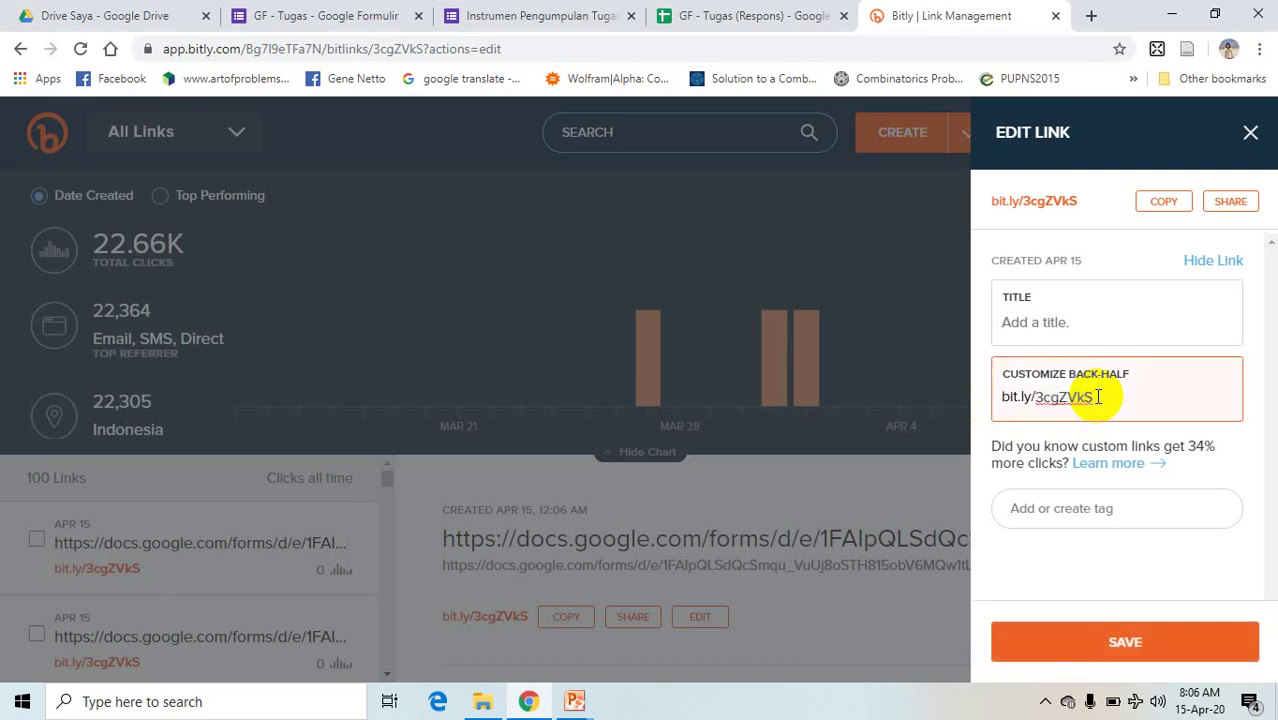
key(BackSpace)
key(BackSpace)
key(BackSpace)
key(BackSpace)
key(BackSpace)
key(BackSpace)
key(BackSpace)
text(tugas)
key(BackSpace)
key(BackSpace)
key(BackSpace)
key(BackSpace)
key(BackSpace)
text(google-form)
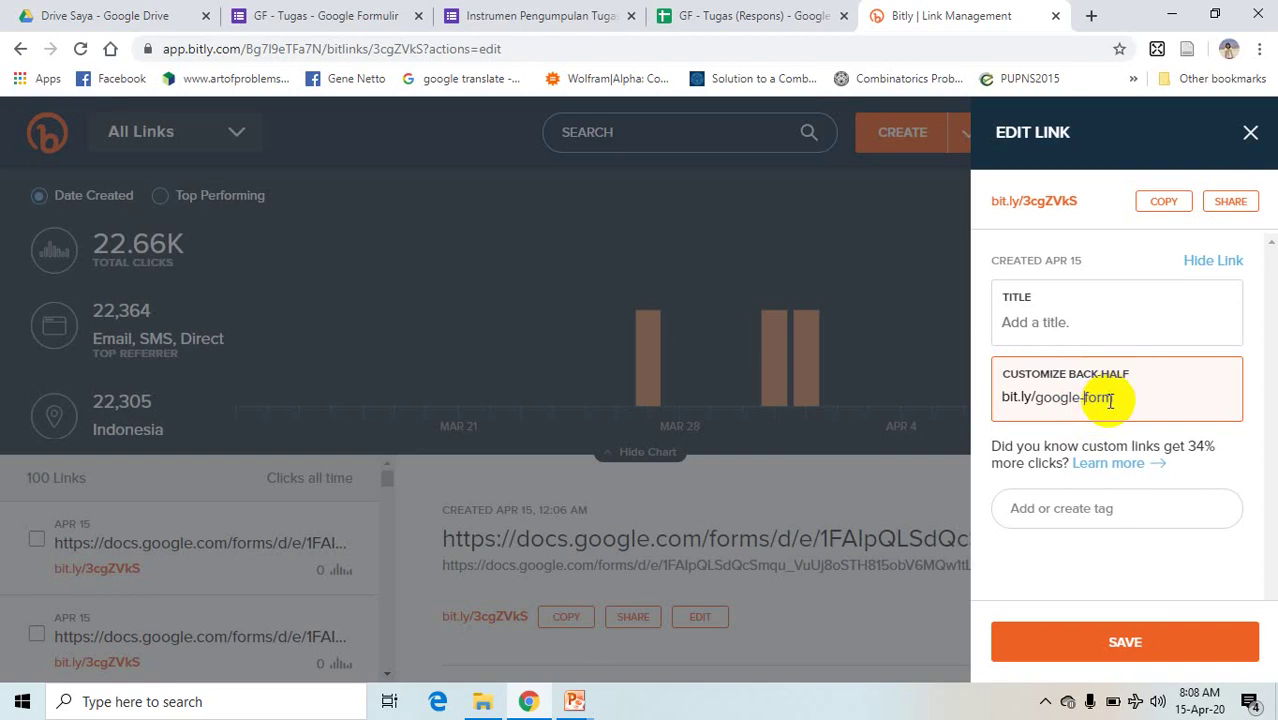
click(1100, 645)
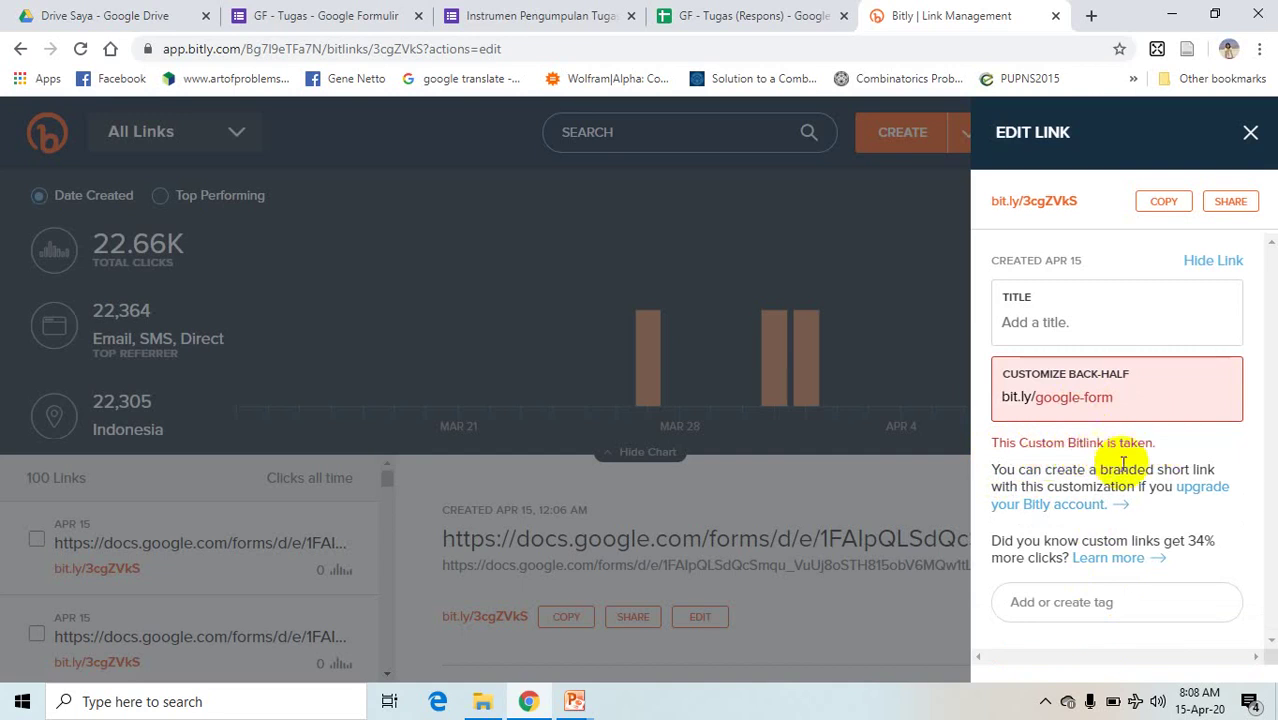
- Replace google-form with a name-based custom back-half and save it
click(1115, 397)
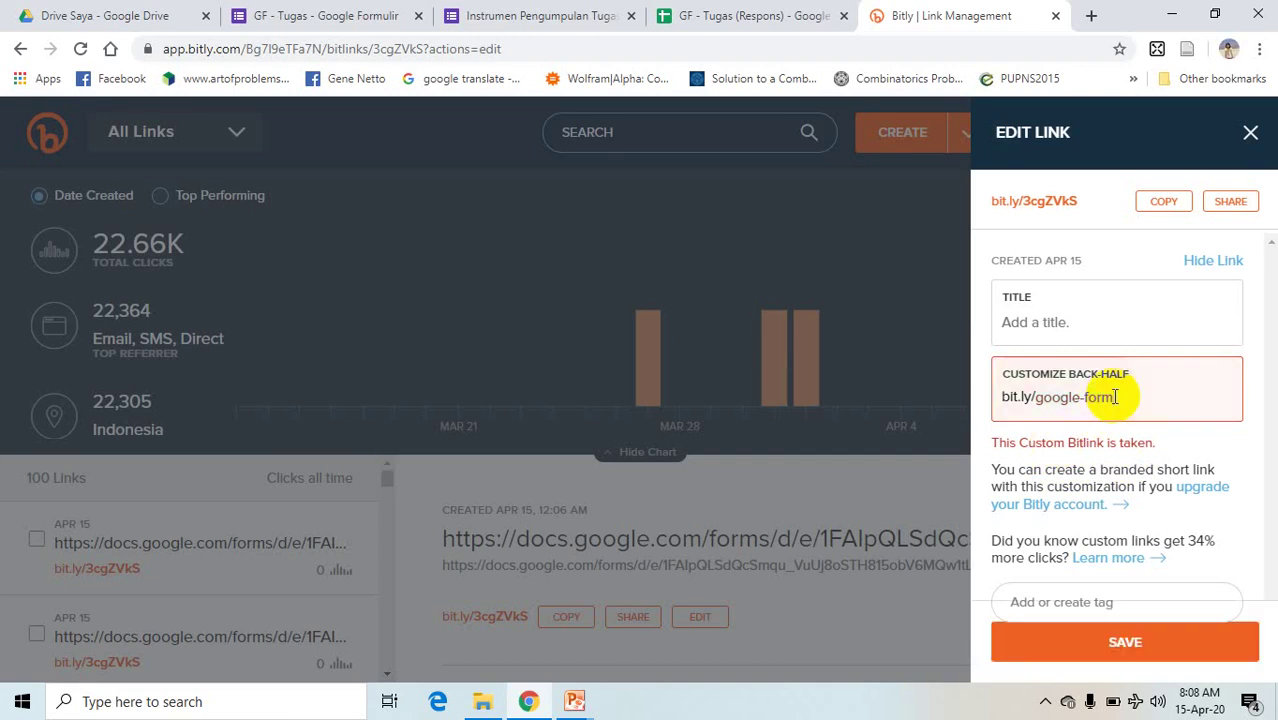
key(BackSpace)
key(BackSpace)
key(BackSpace)
key(BackSpace)
key(BackSpace)
key(BackSpace)
key(BackSpace)
key(BackSpace)
key(BackSpace)
key(BackSpace)
key(BackSpace)
text(G)
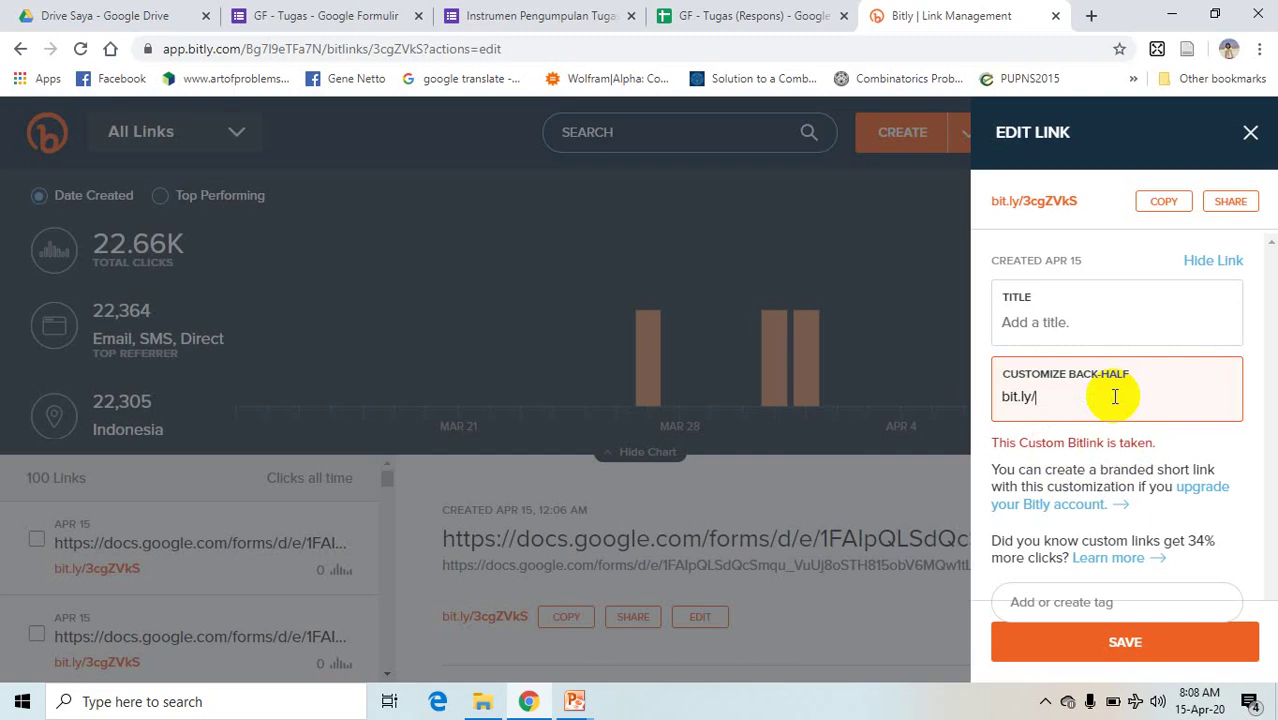
text(usmuliadi)
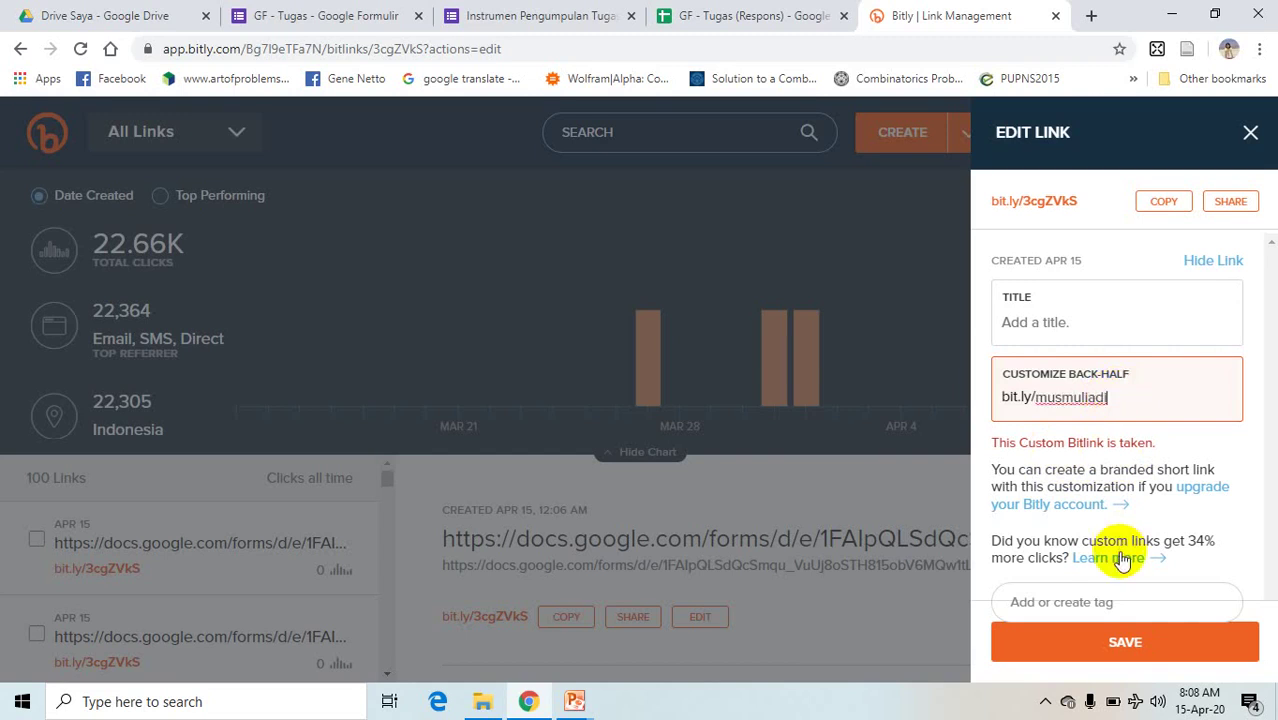
click(1108, 636)
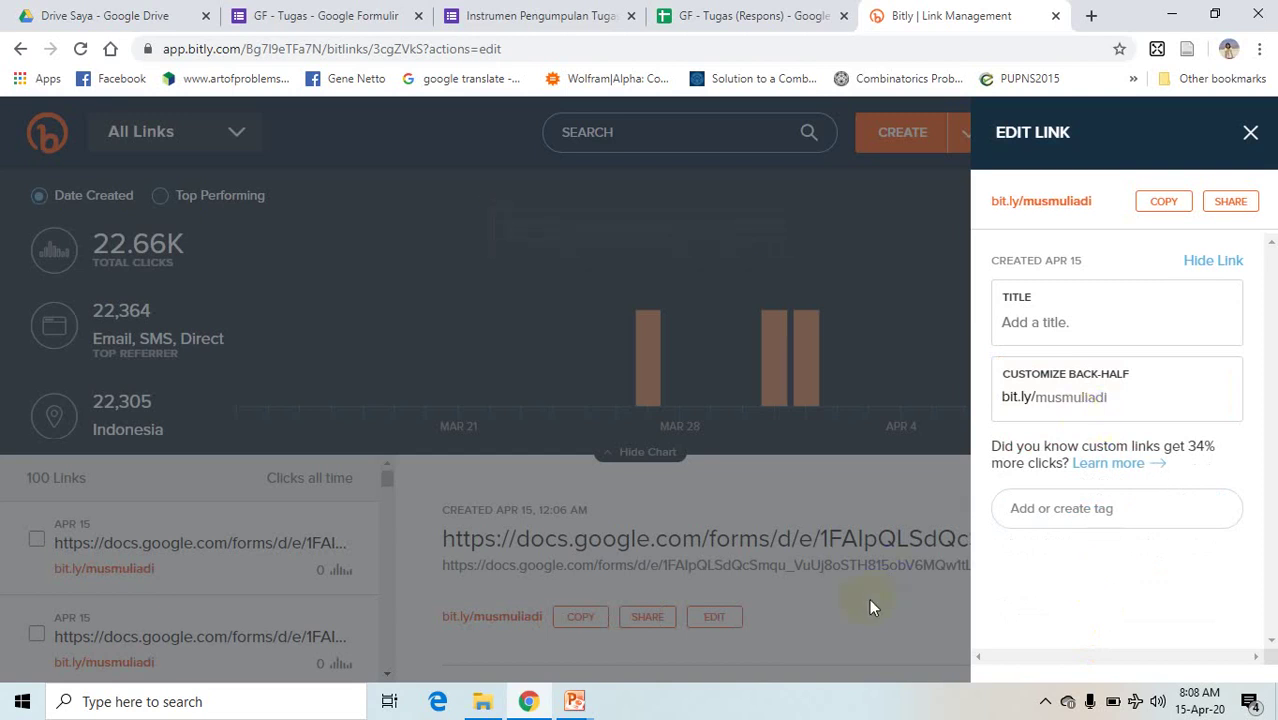
- Close the Edit Link panel and copy the customized bit.ly short link
click(836, 623)
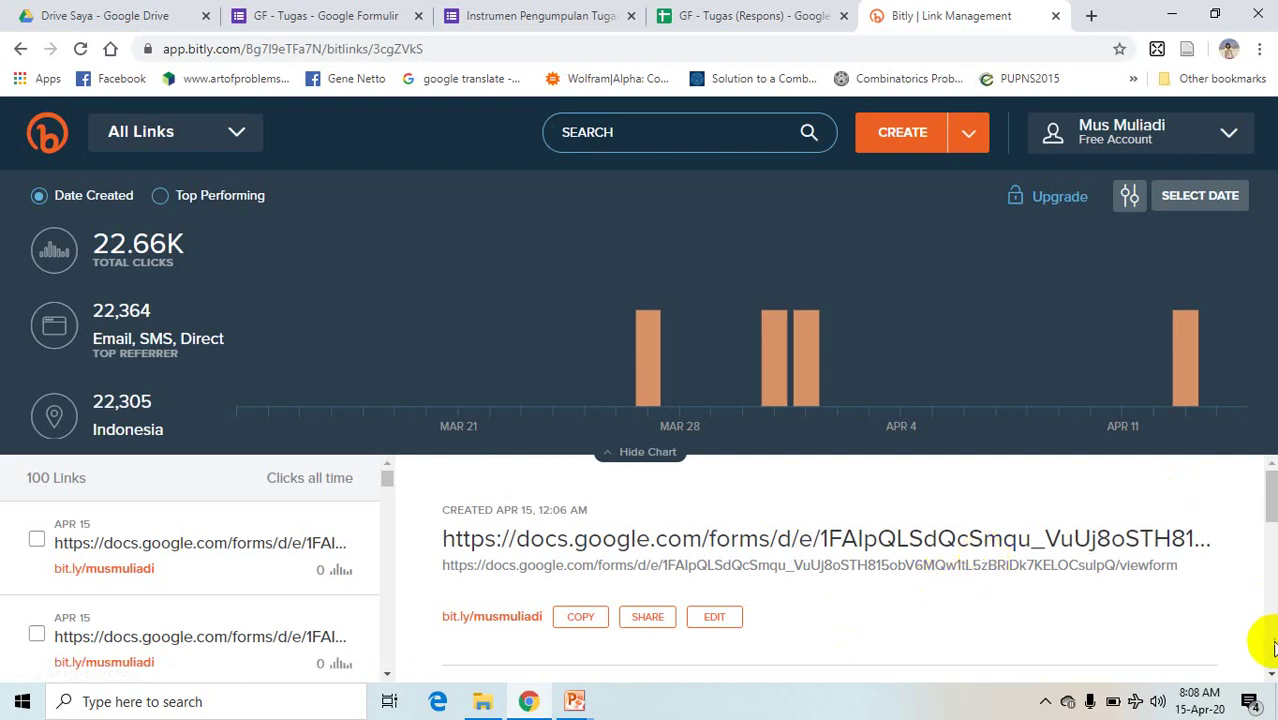
scroll(1270, 677, down, 2)
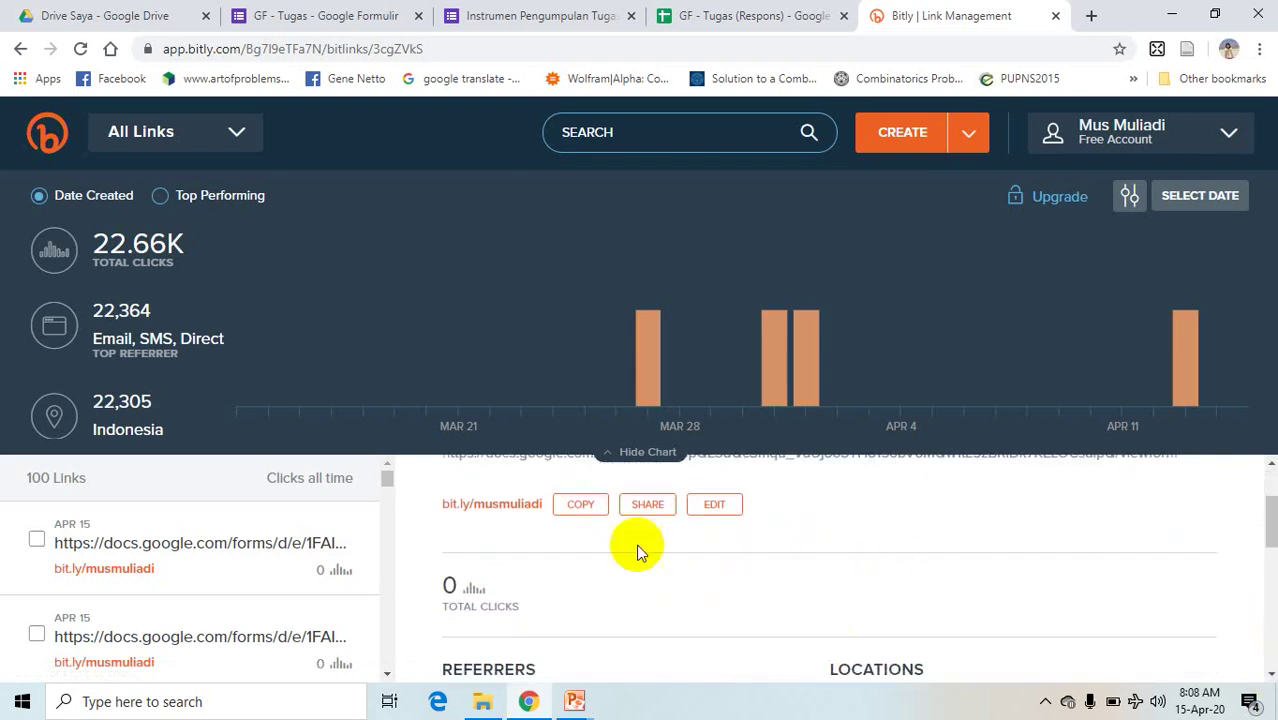
click(583, 515)
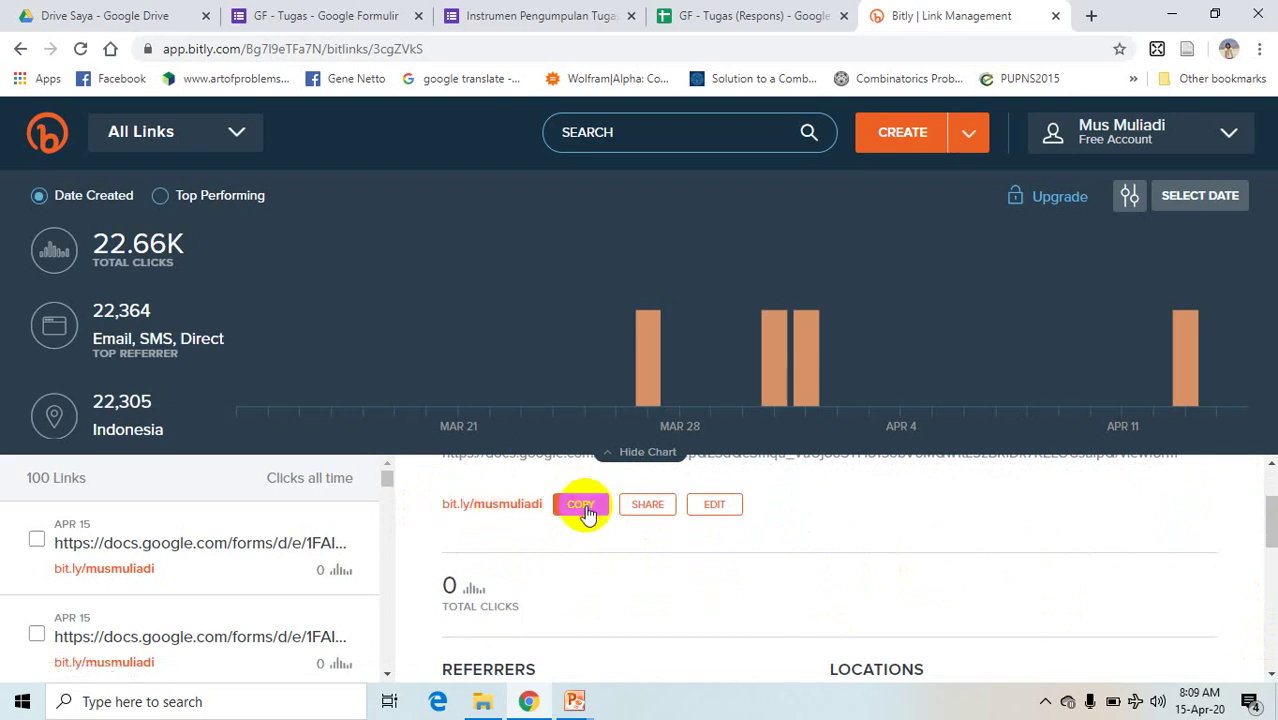
click(581, 505)
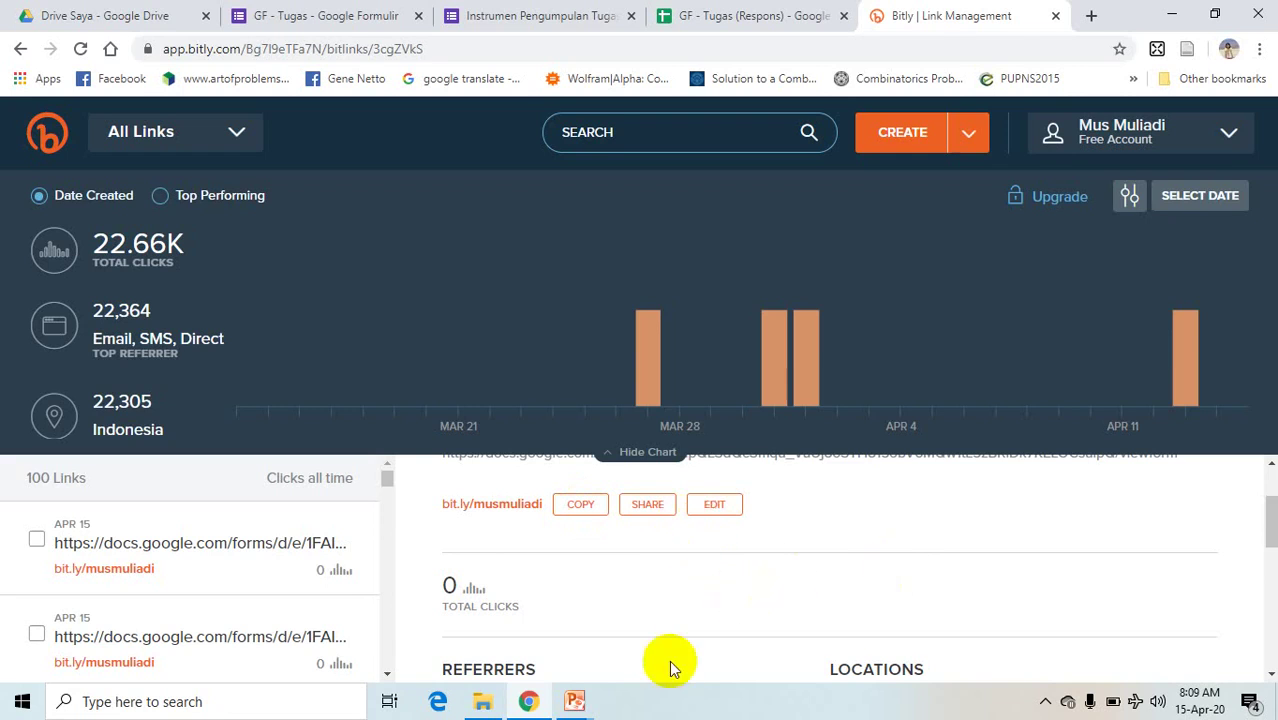
click(573, 701)
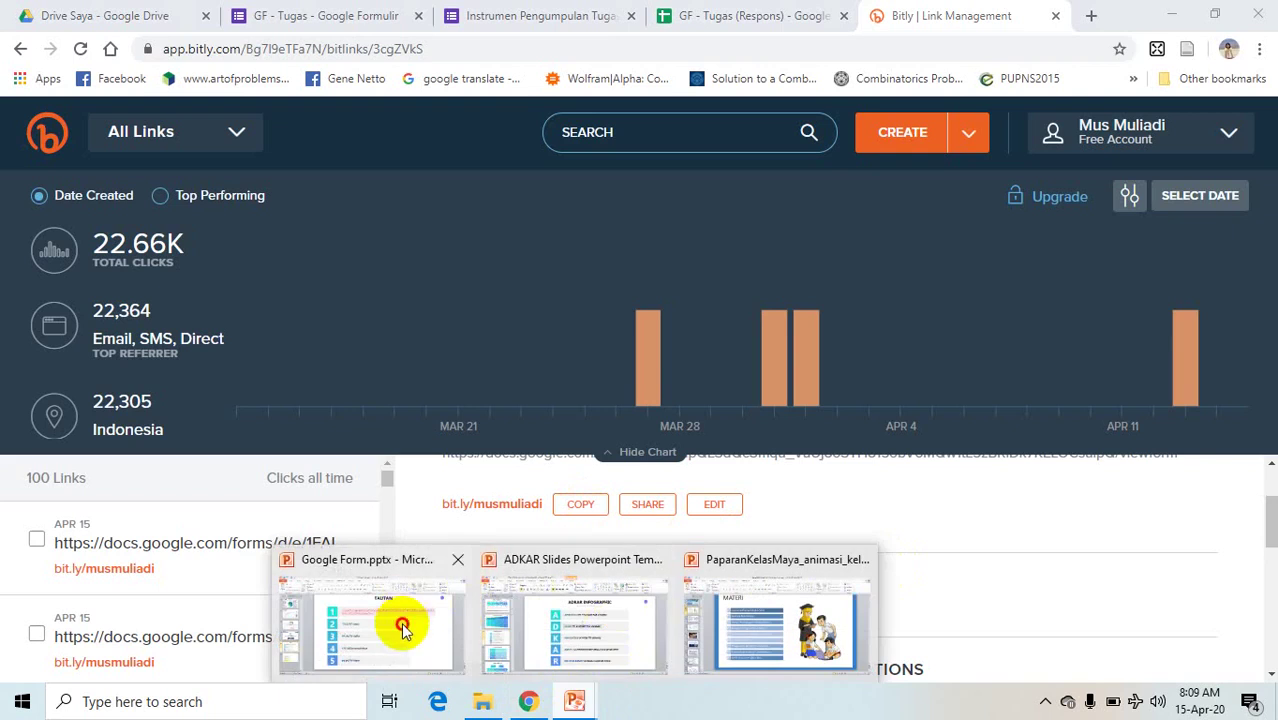
- Check Google Form.pptx, then load bit.do in the browser
click(401, 627)
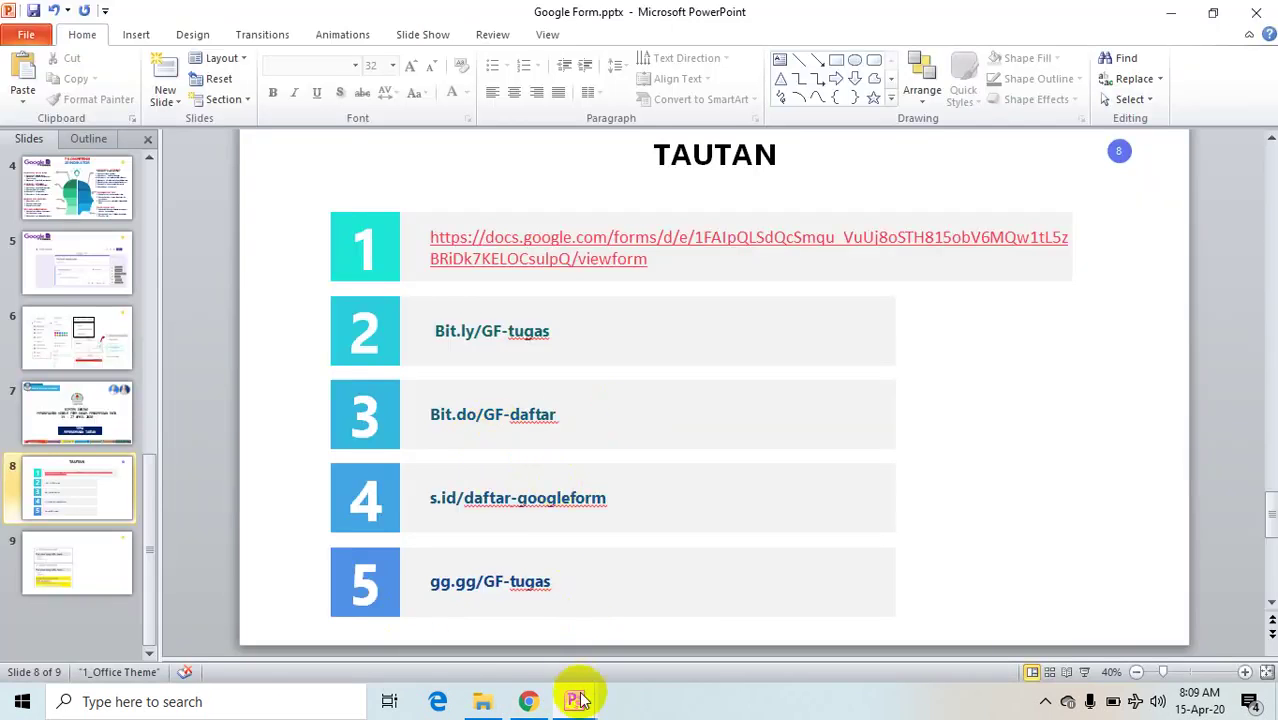
click(528, 701)
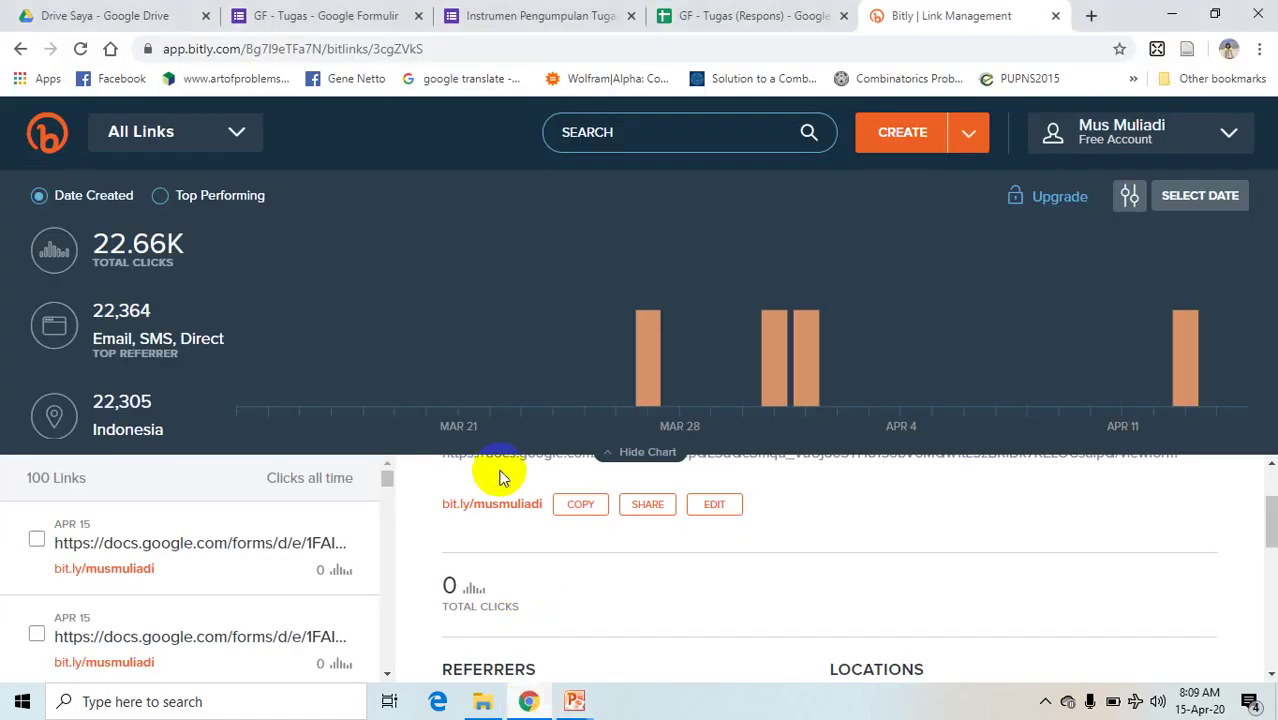
click(363, 50)
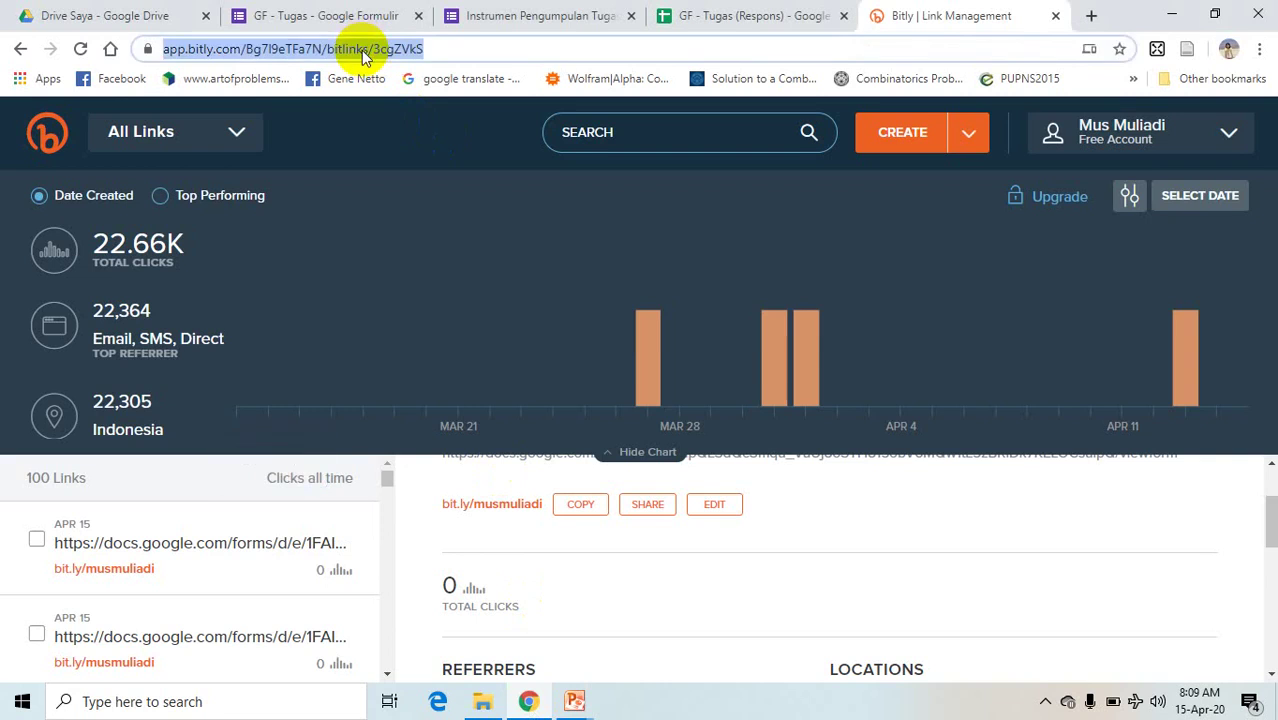
text(bit.)
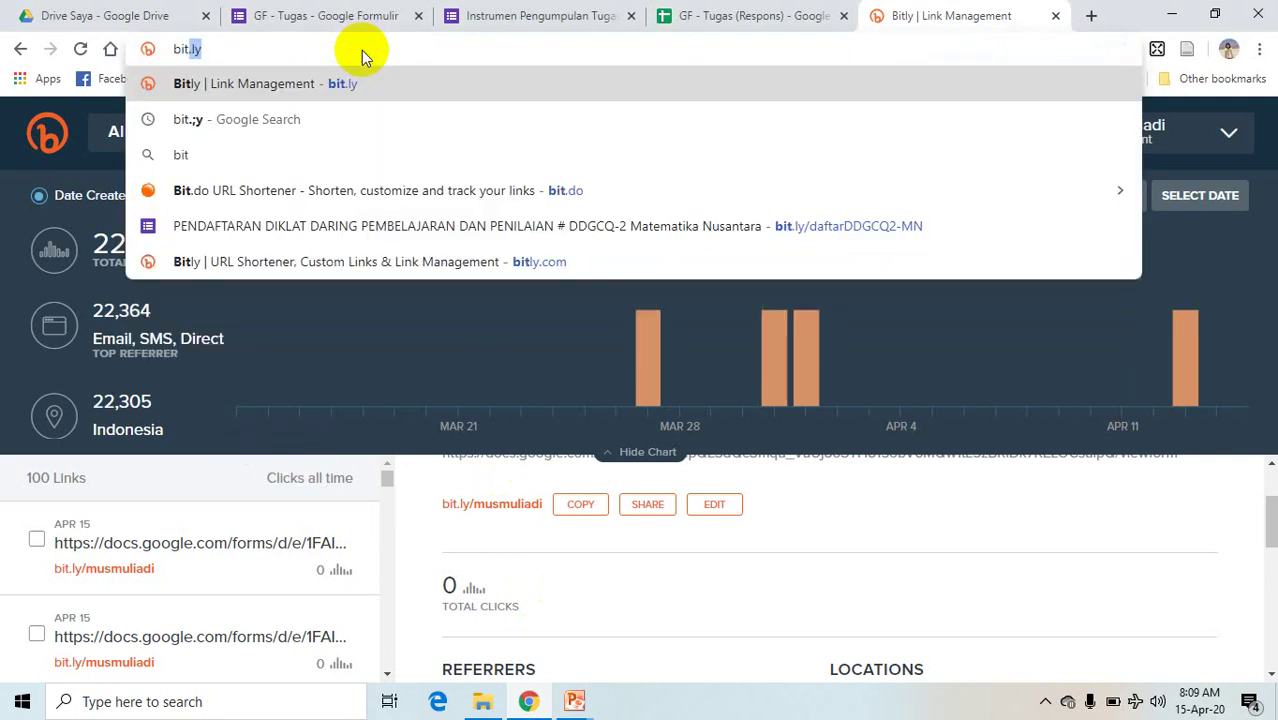
text(do)
key(Return)
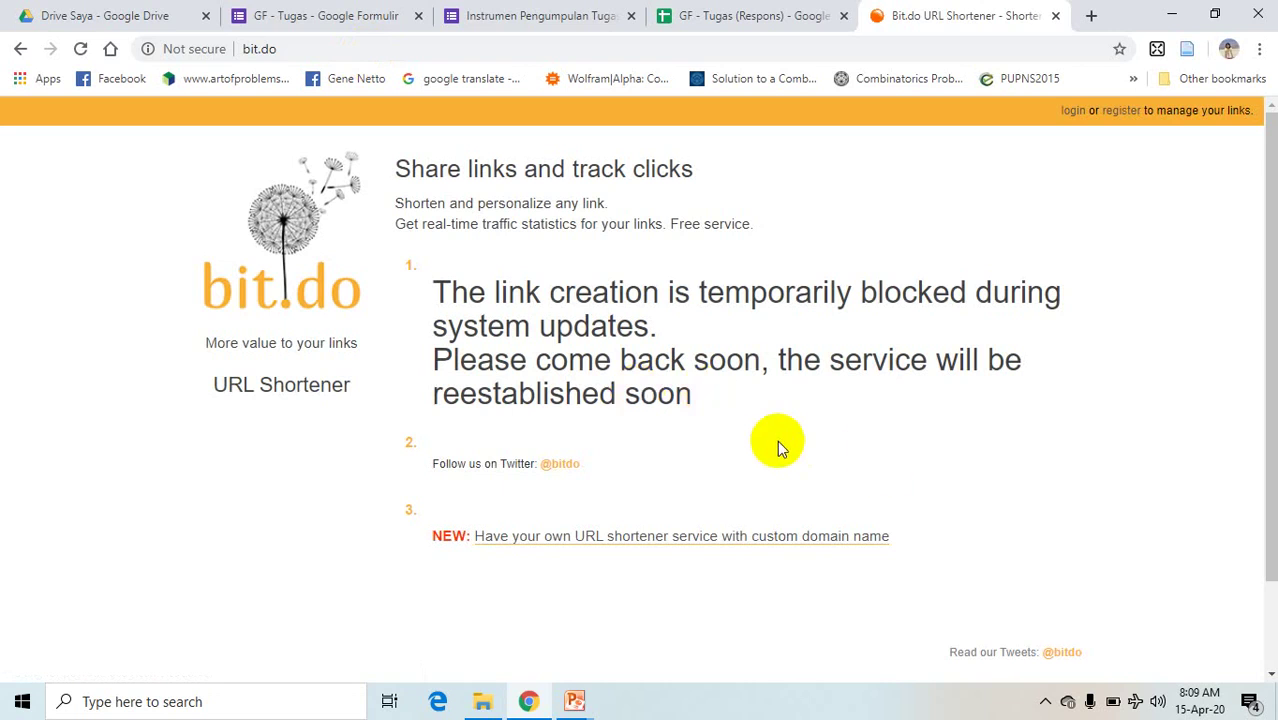
- Review the TAUTAN slide's links in Google Form.pptx and return to the browser
click(578, 703)
click(413, 651)
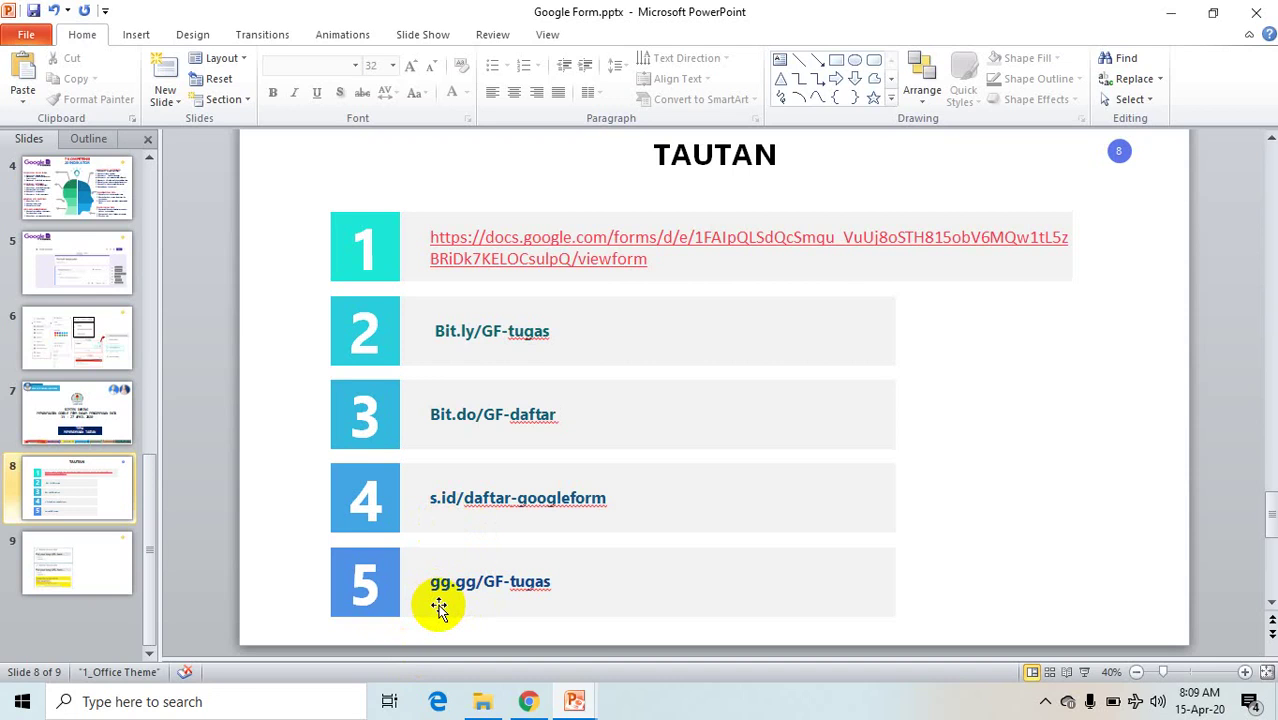
click(528, 701)
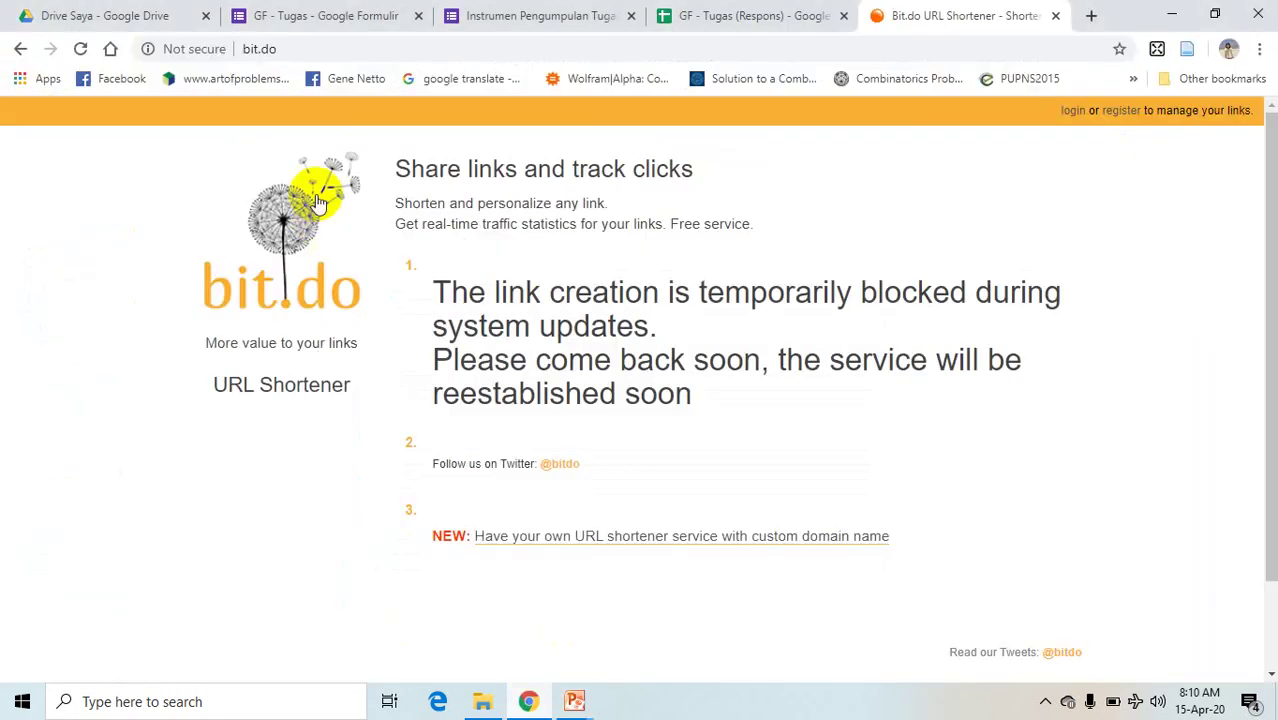
- Replace bit.do with the gg.gg shortener in the current tab
click(294, 52)
text(g)
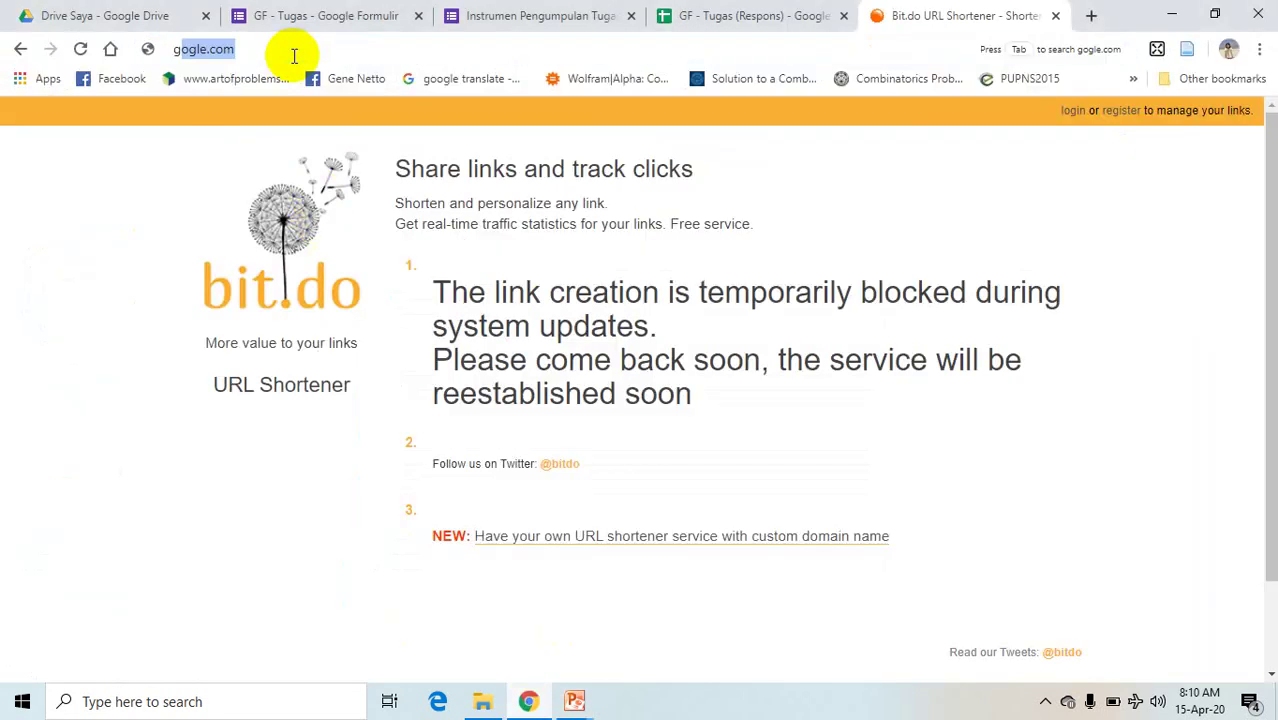
text(g.gg)
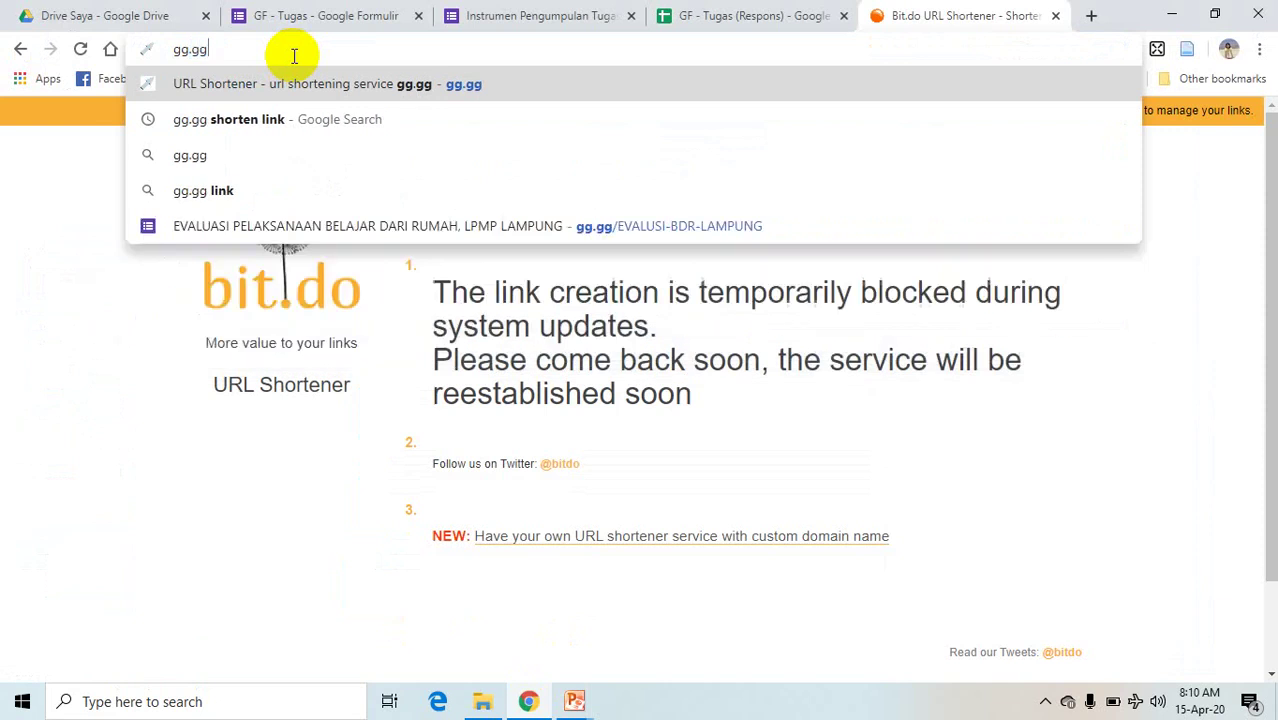
key(Return)
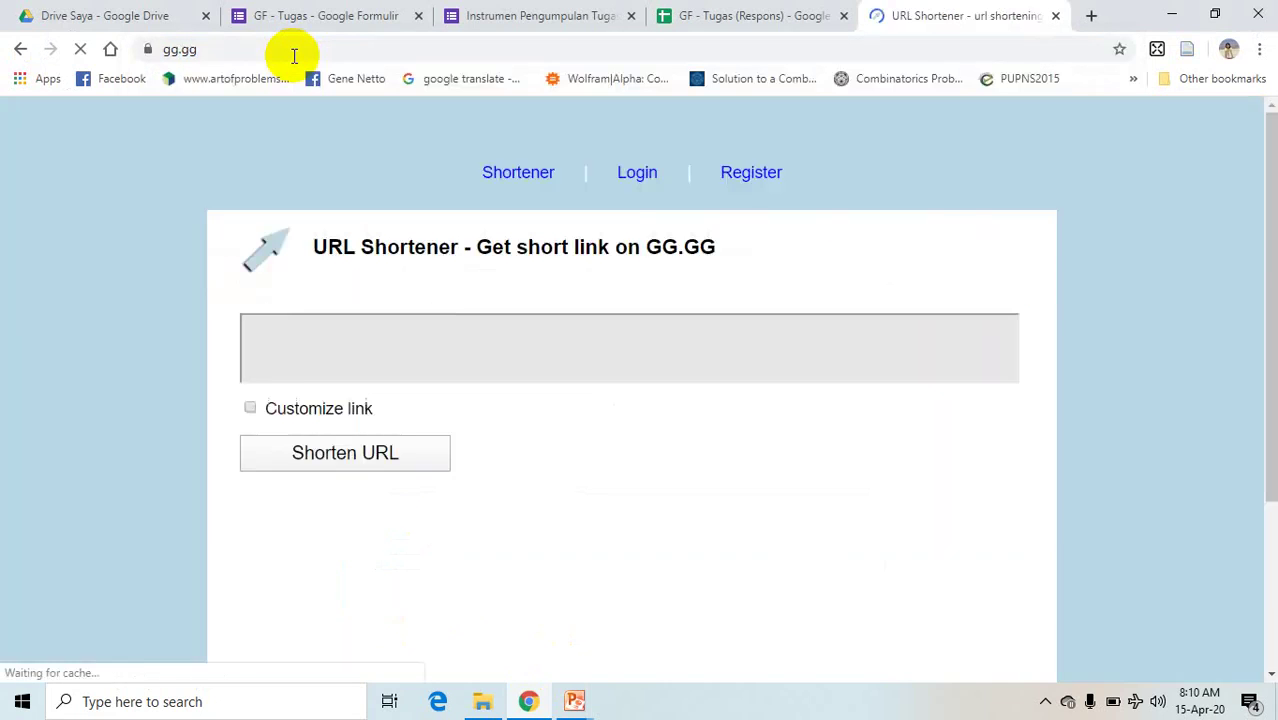
click(294, 51)
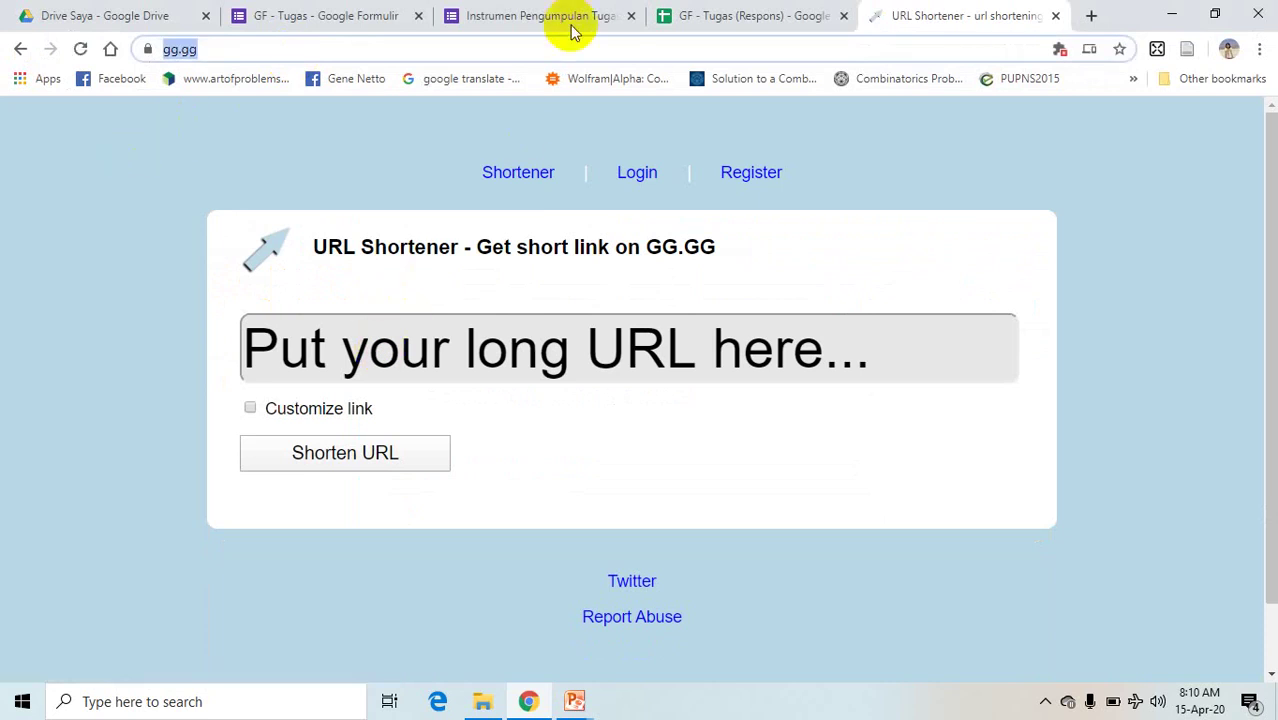
click(434, 359)
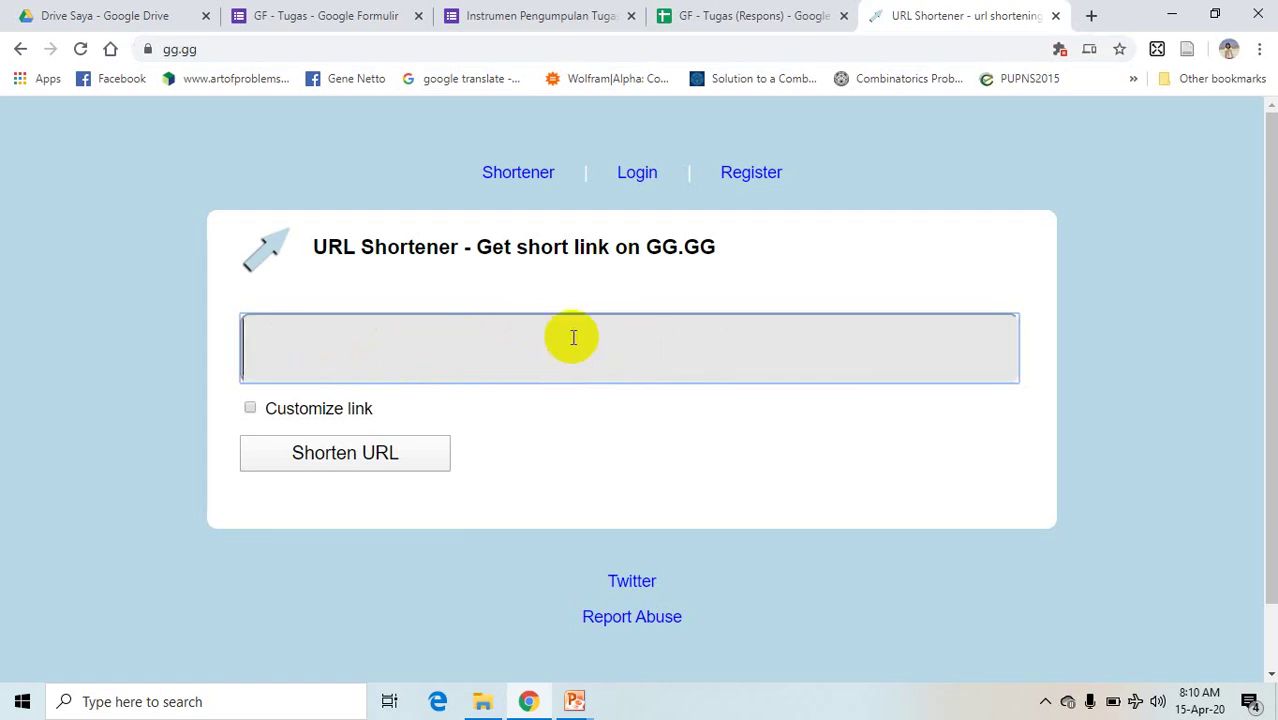
click(512, 14)
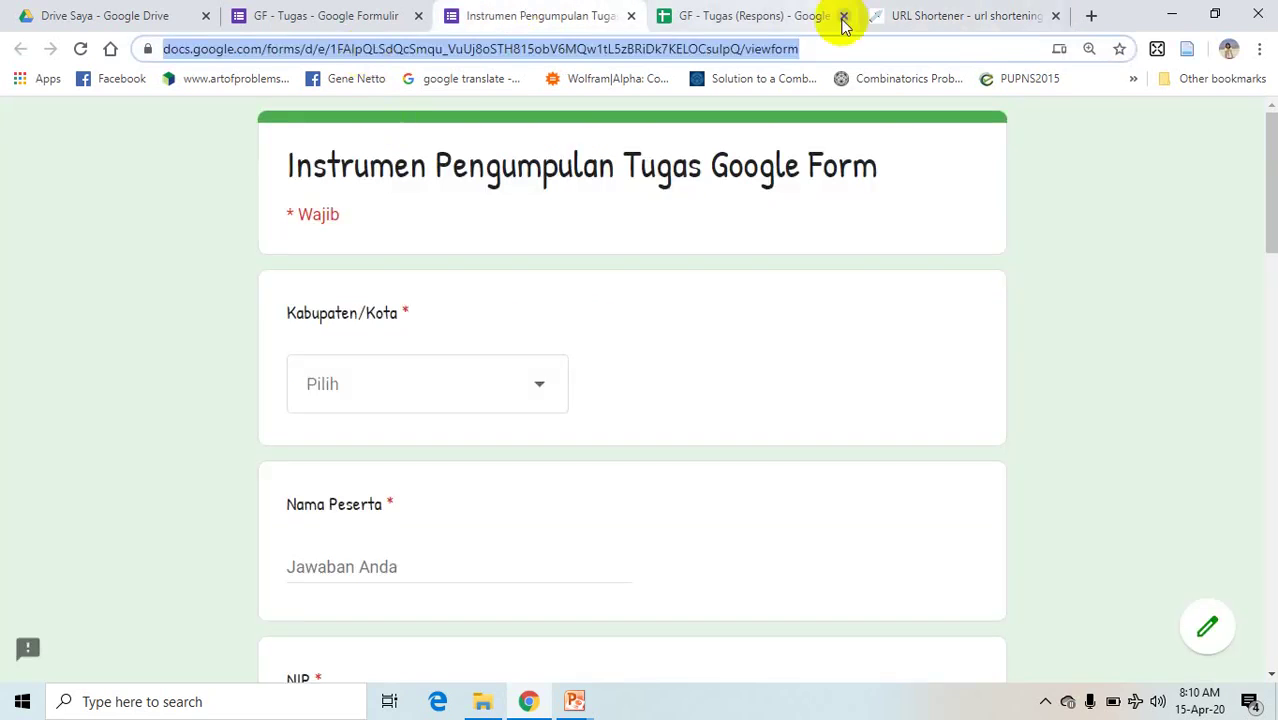
click(192, 247)
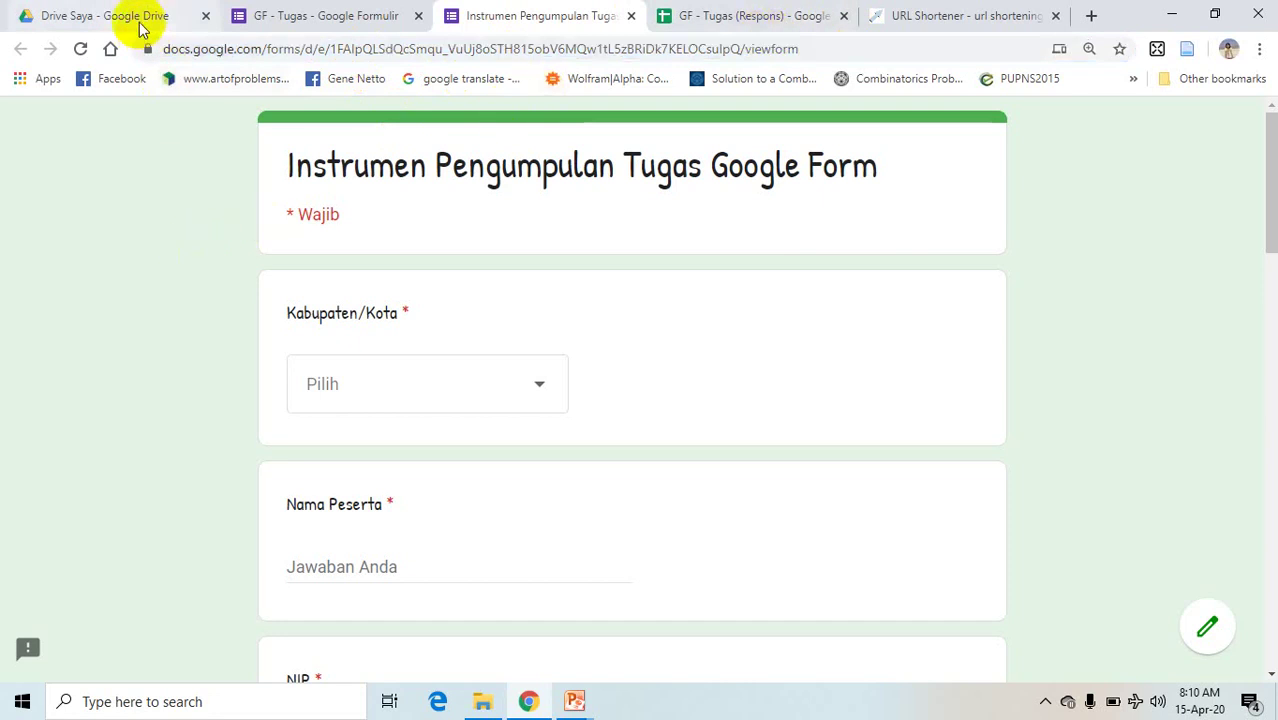
click(928, 16)
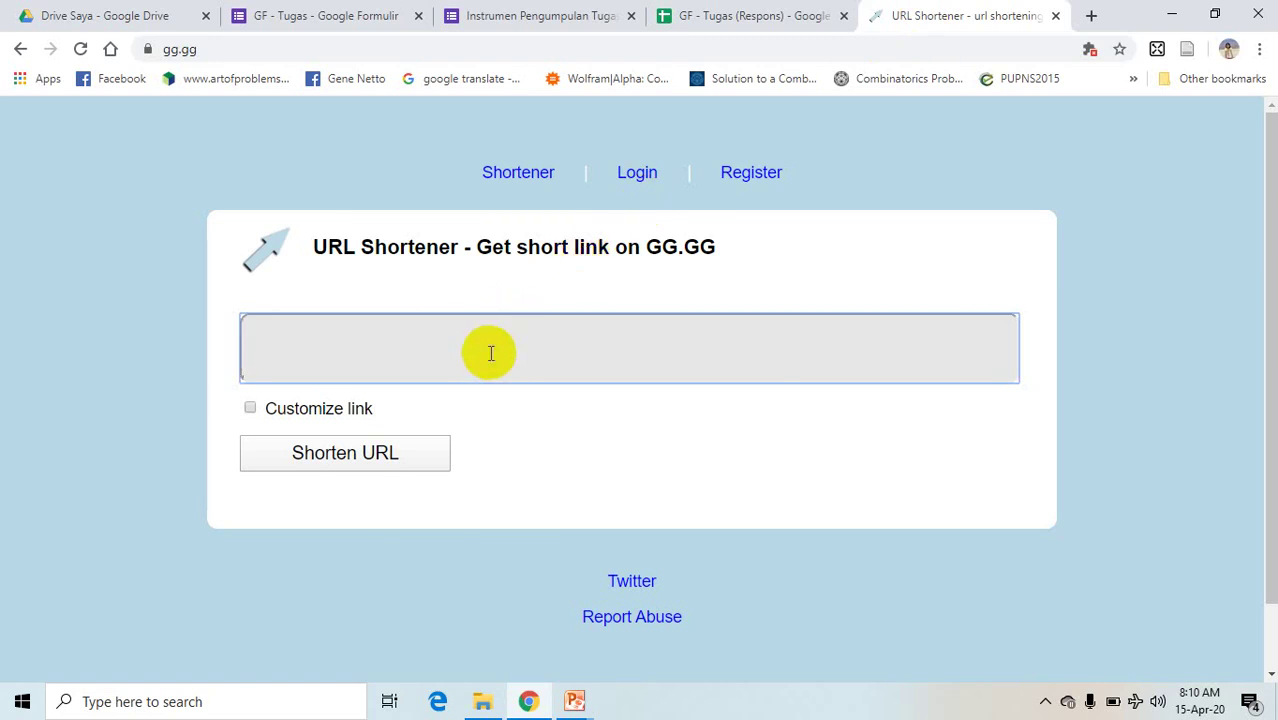
key(ctrl+v)
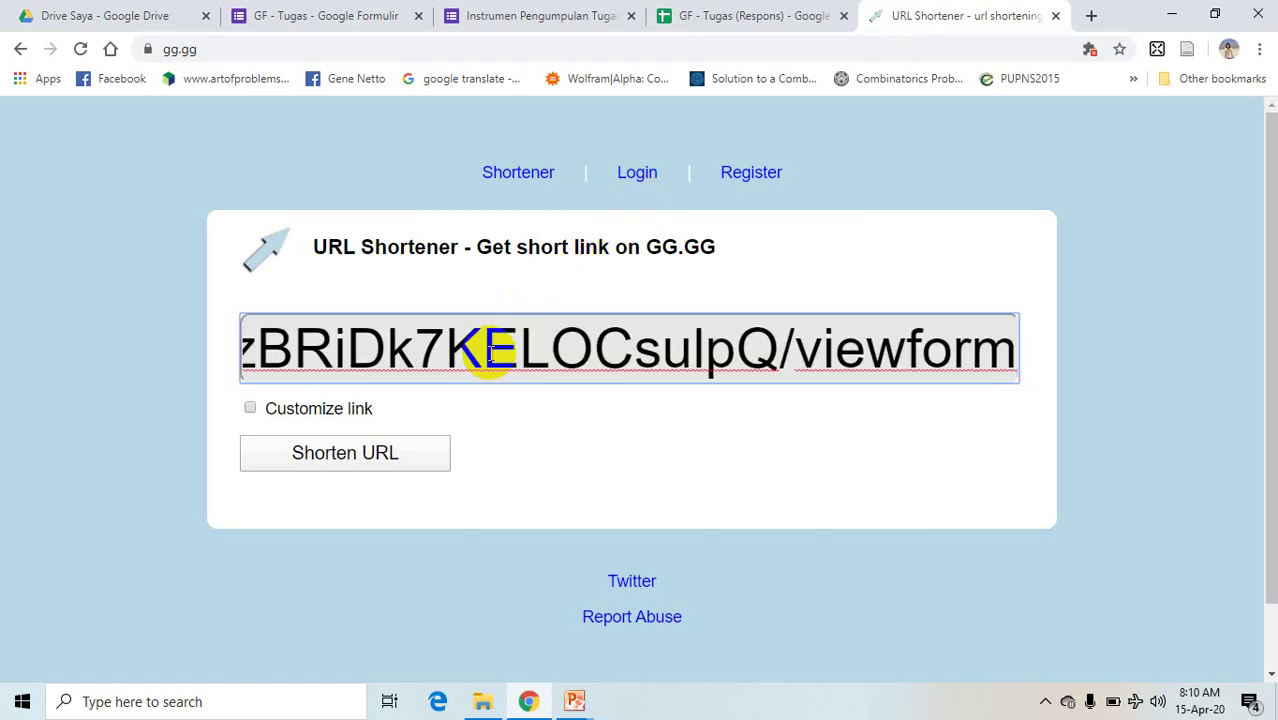
click(398, 456)
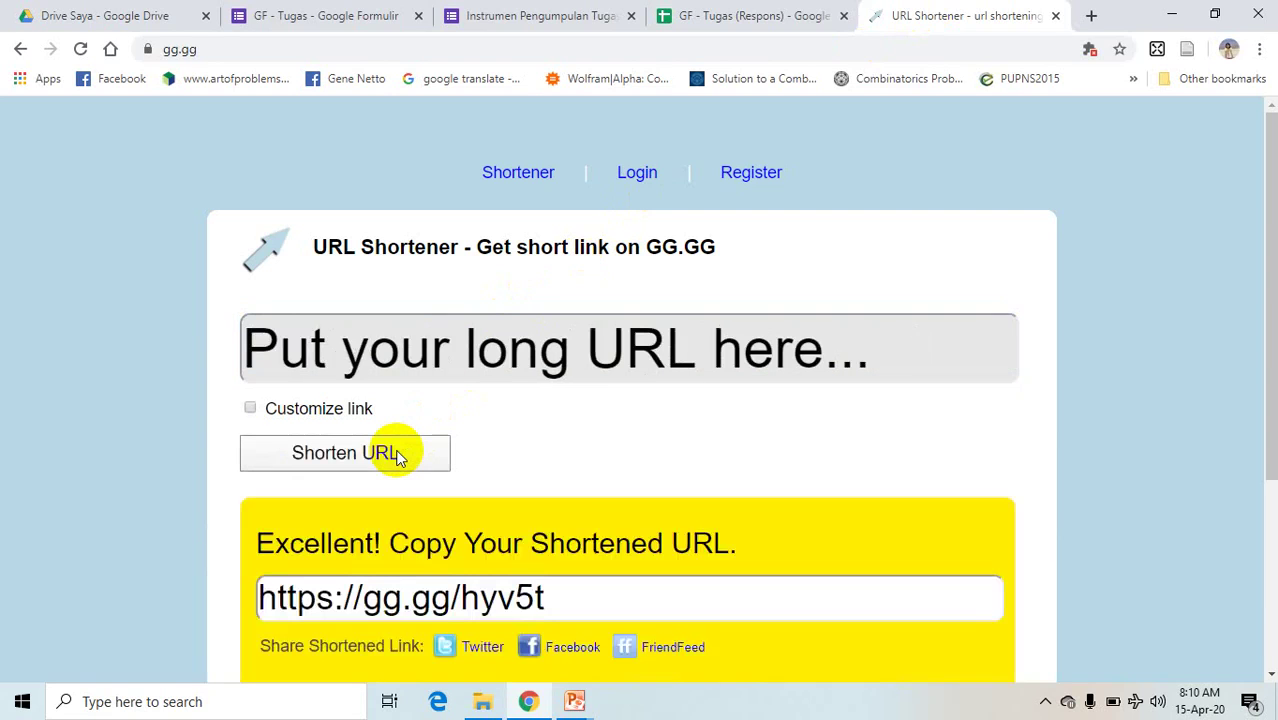
drag(1264, 386, 1264, 457)
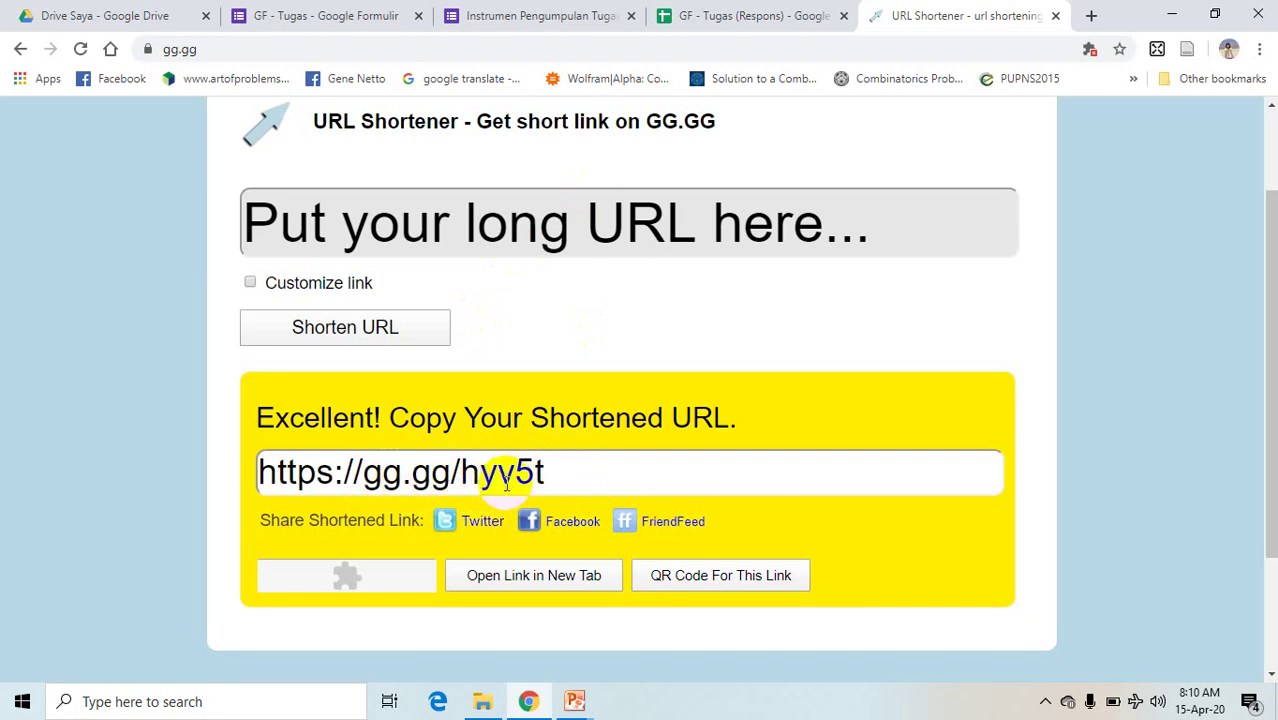
click(565, 474)
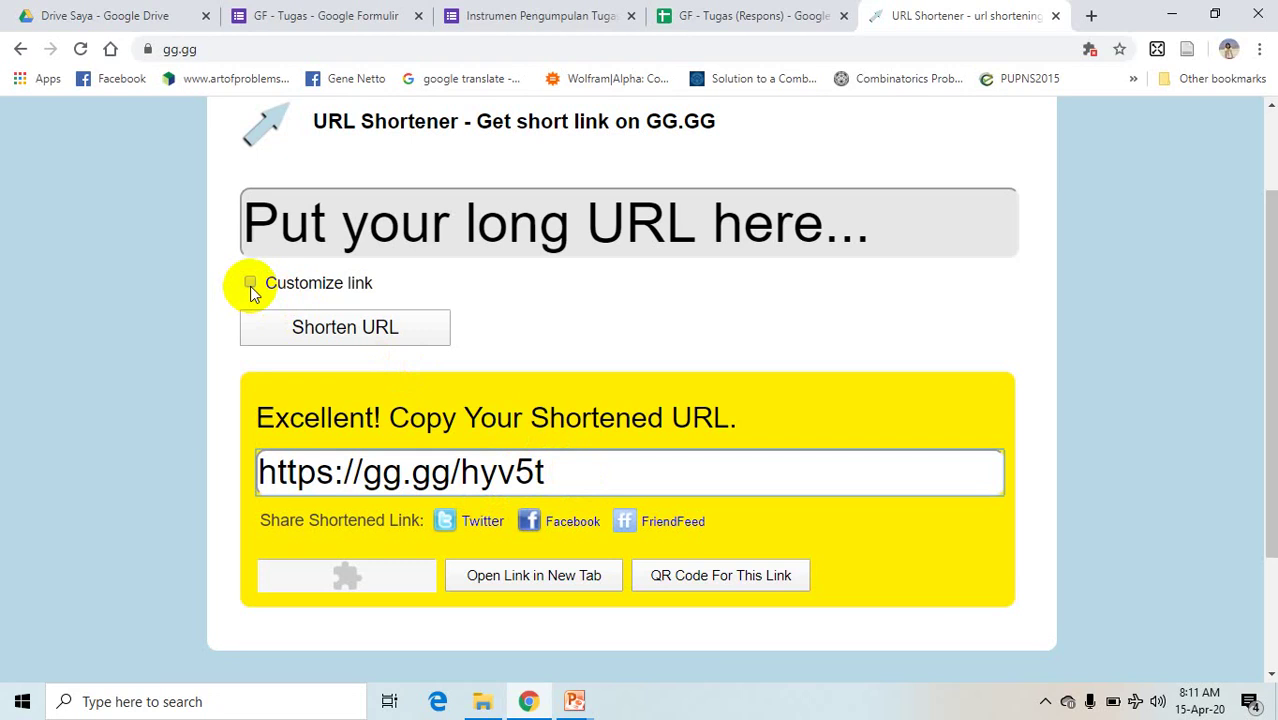
- Shorten the Google Form URL again with a name-based custom gg.gg alias
click(415, 222)
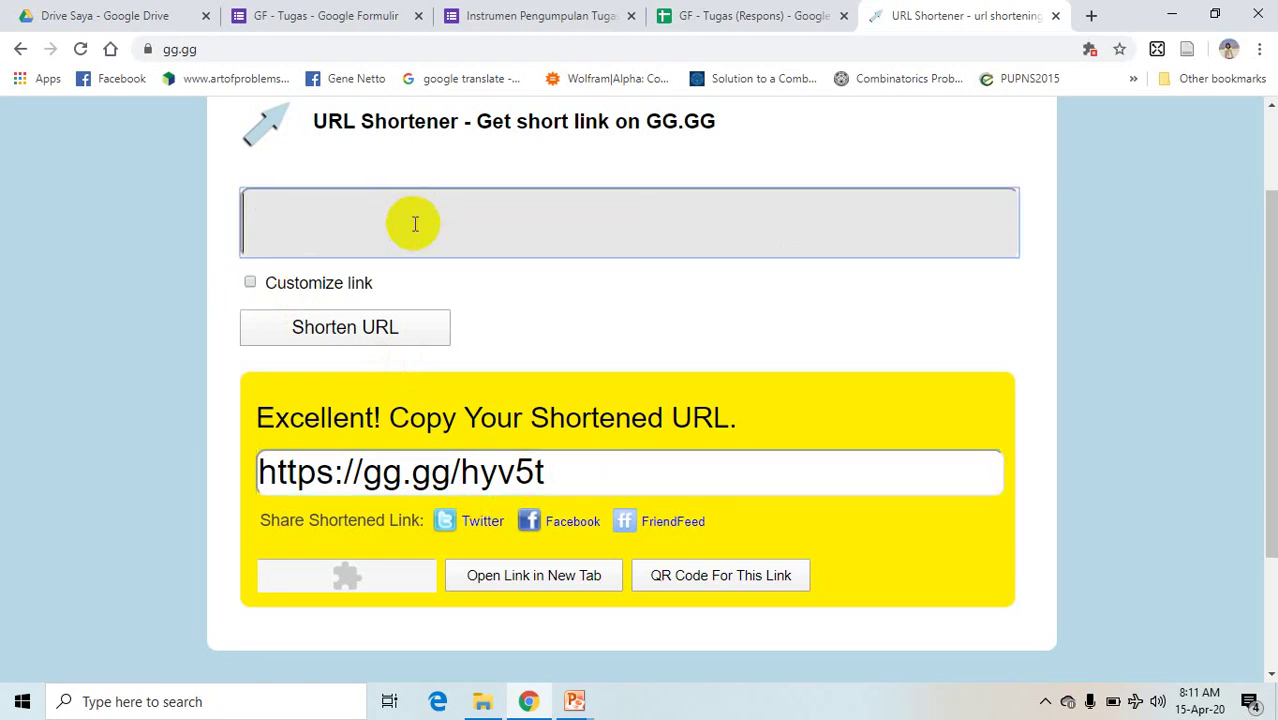
key(ctrl+v)
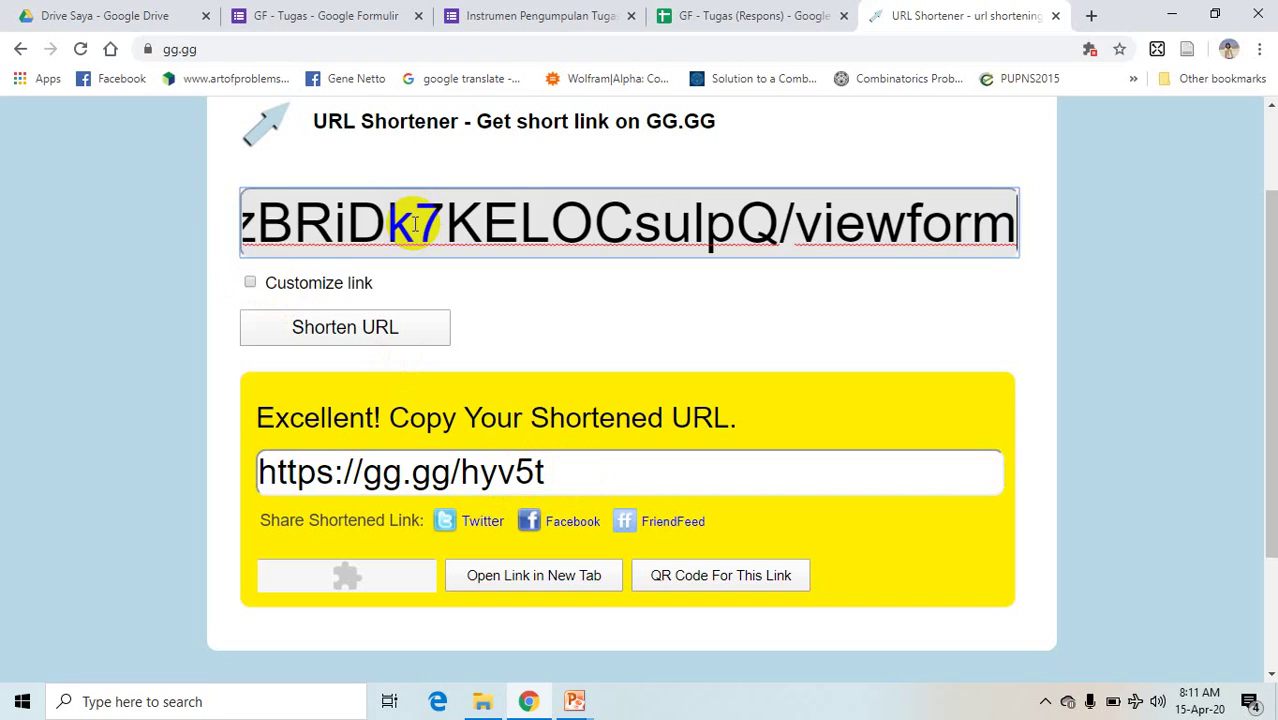
click(251, 284)
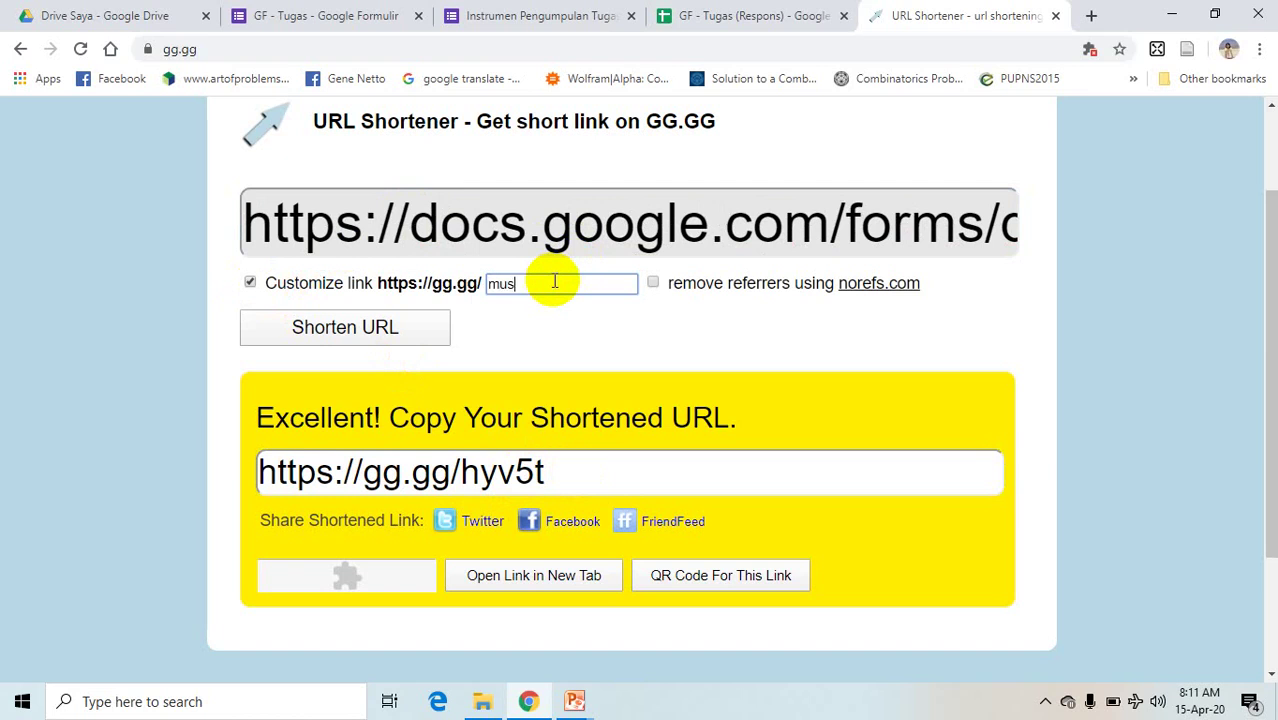
text(musmuliadi)
click(370, 331)
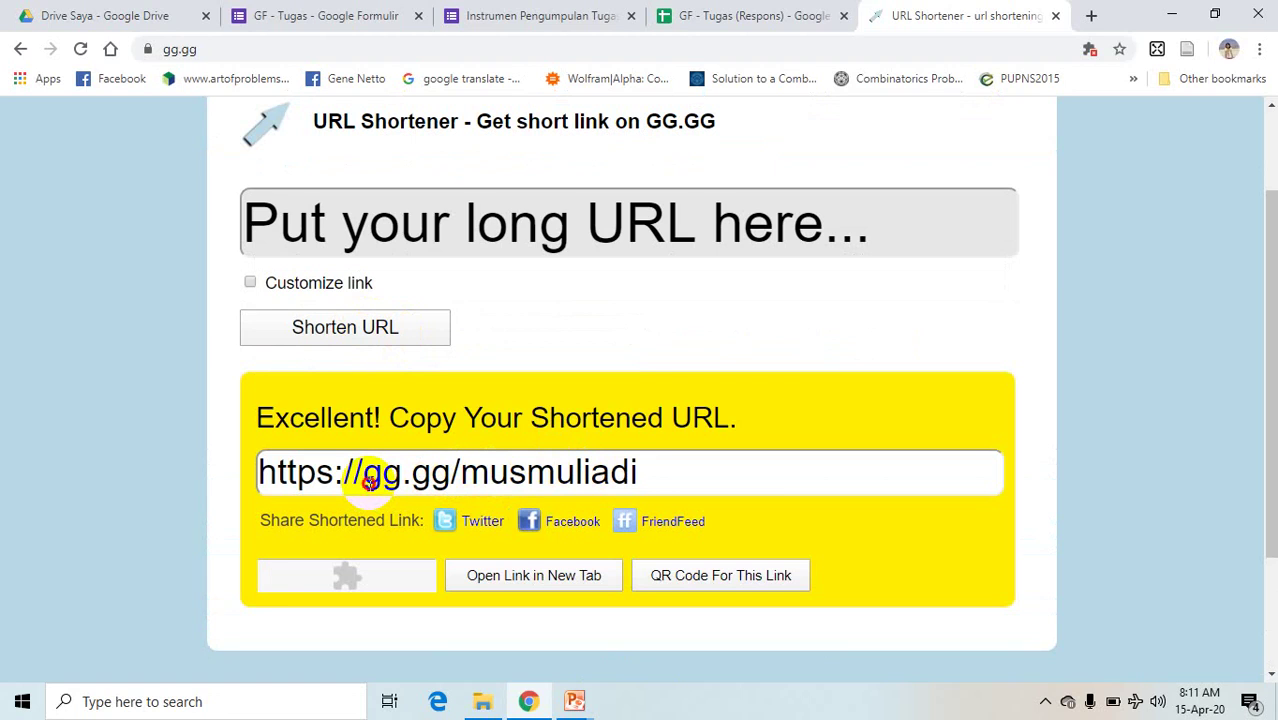
- Select the new custom gg.gg short link without the https prefix
drag(364, 474, 676, 448)
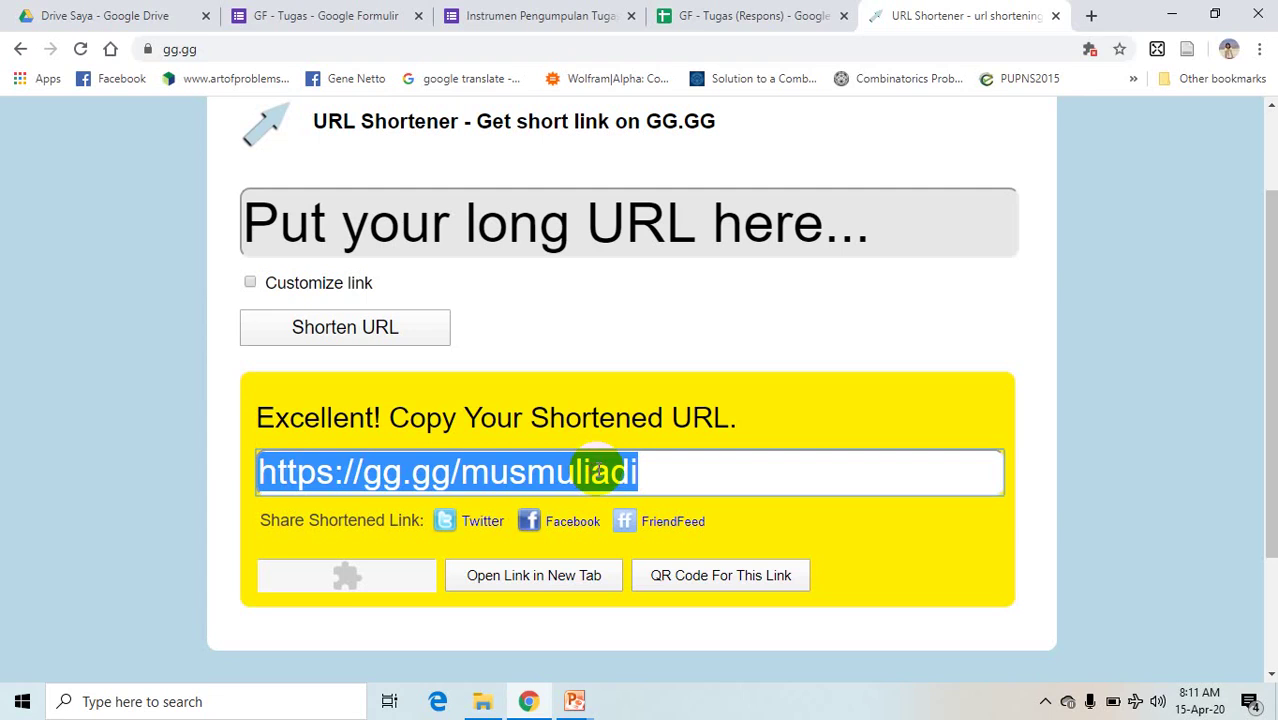
click(595, 468)
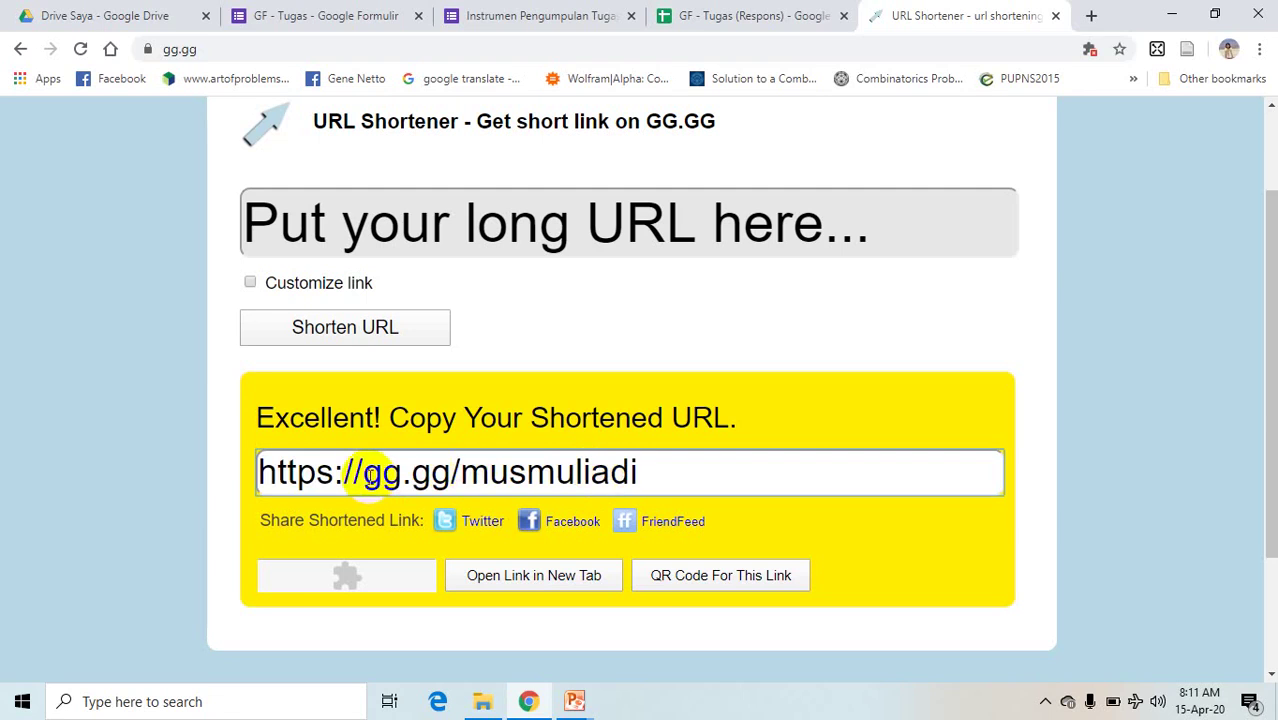
click(366, 471)
drag(366, 471, 653, 461)
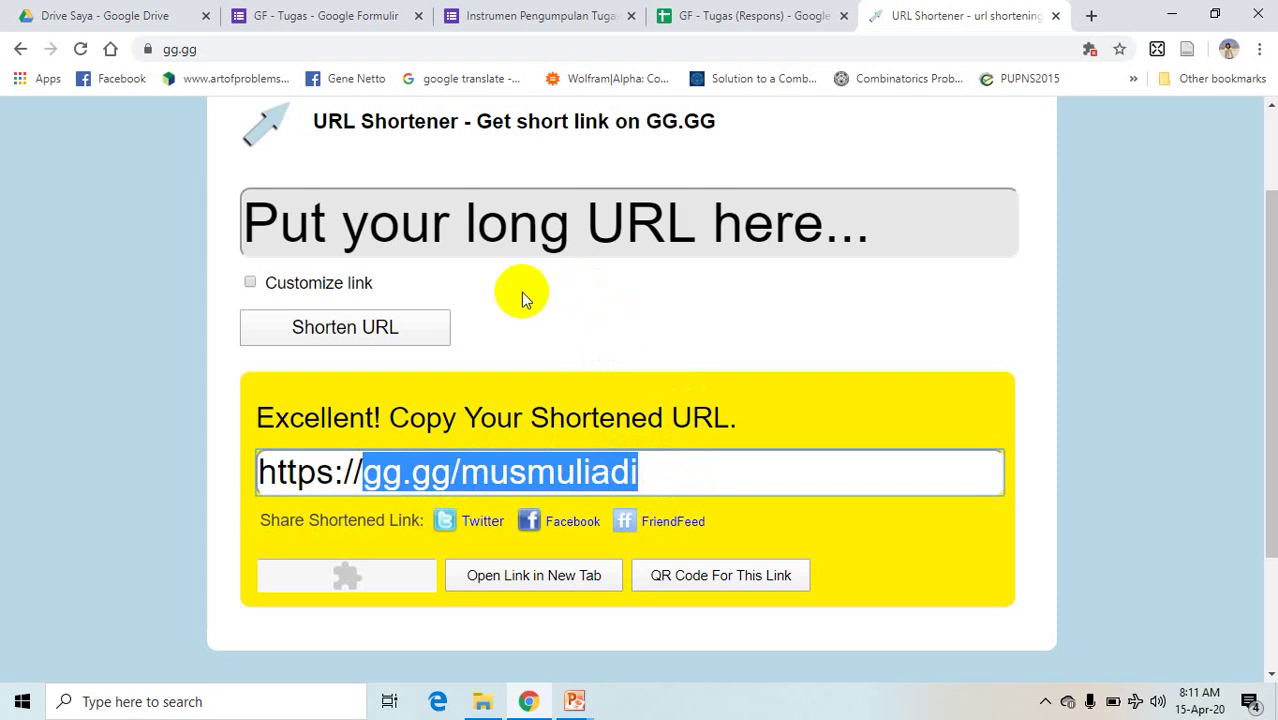
click(518, 245)
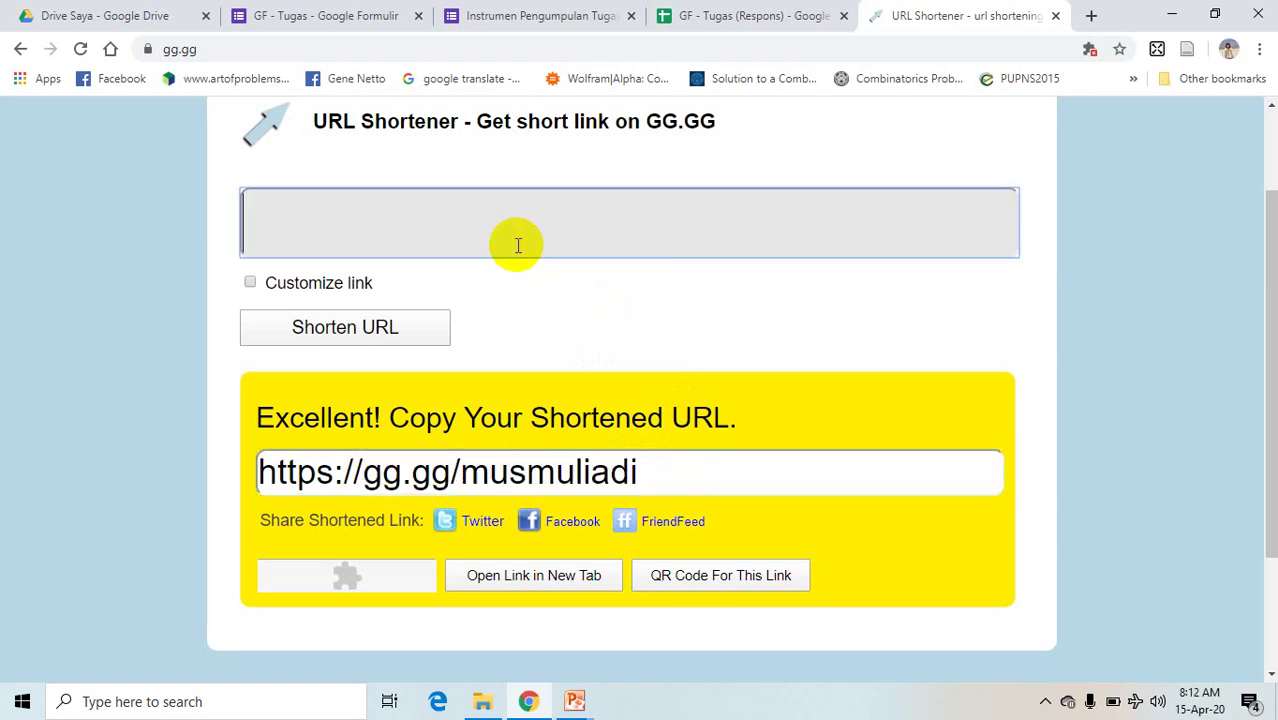
drag(522, 471, 485, 472)
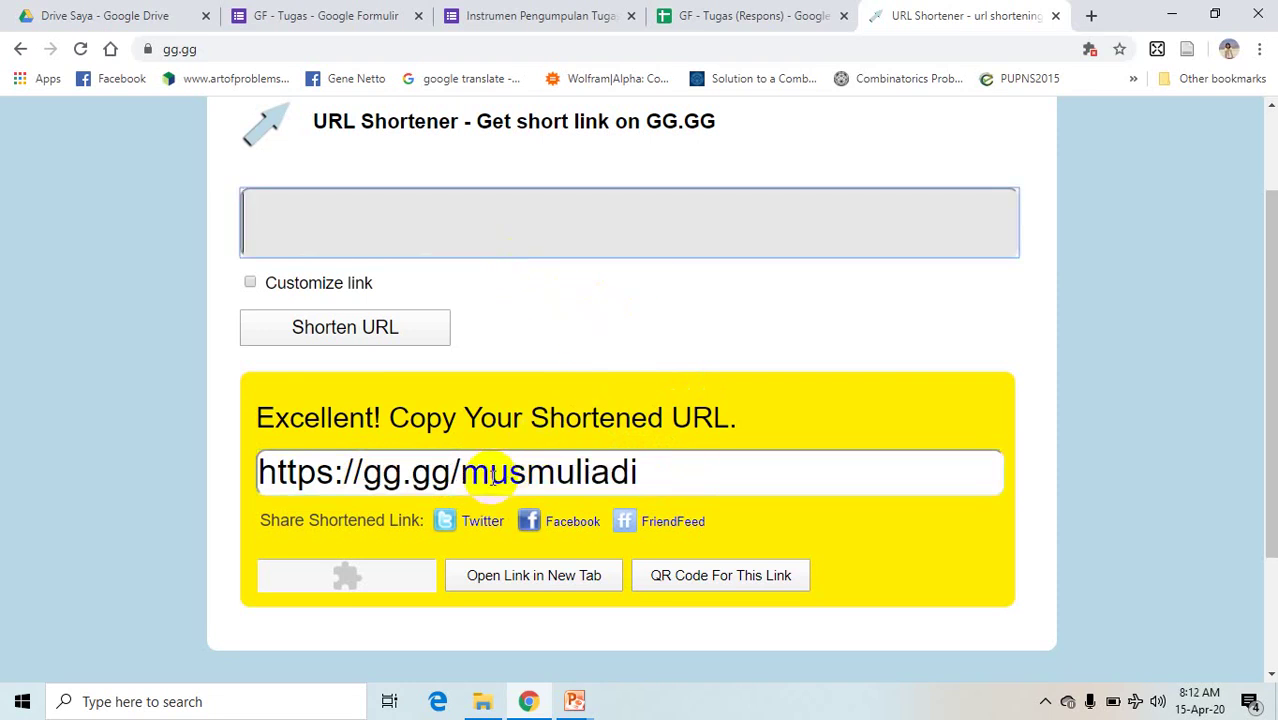
click(493, 477)
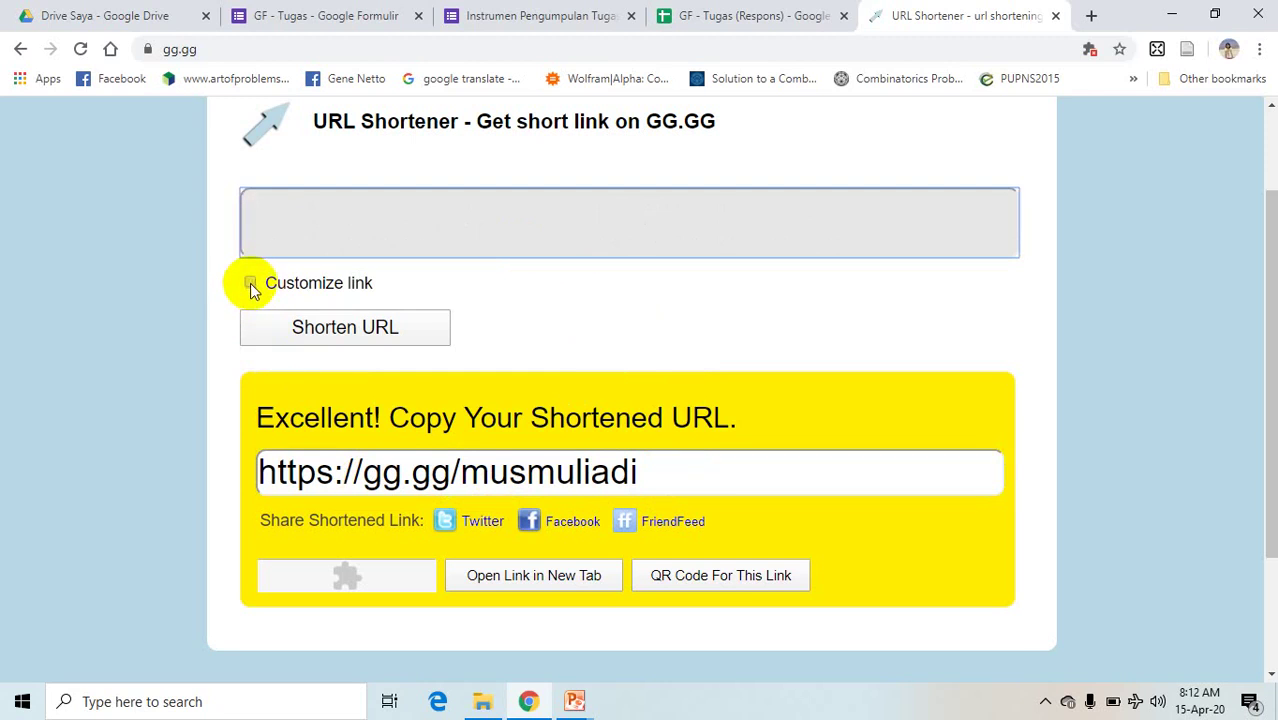
drag(611, 472, 641, 472)
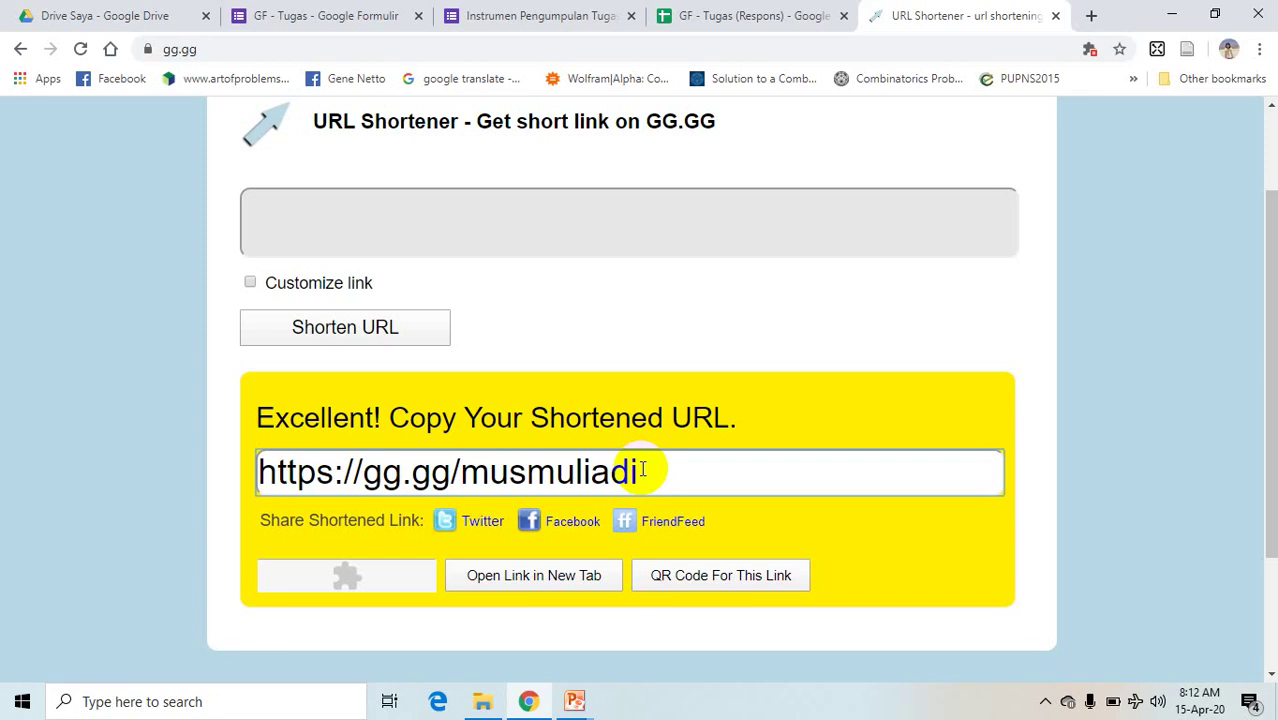
click(573, 698)
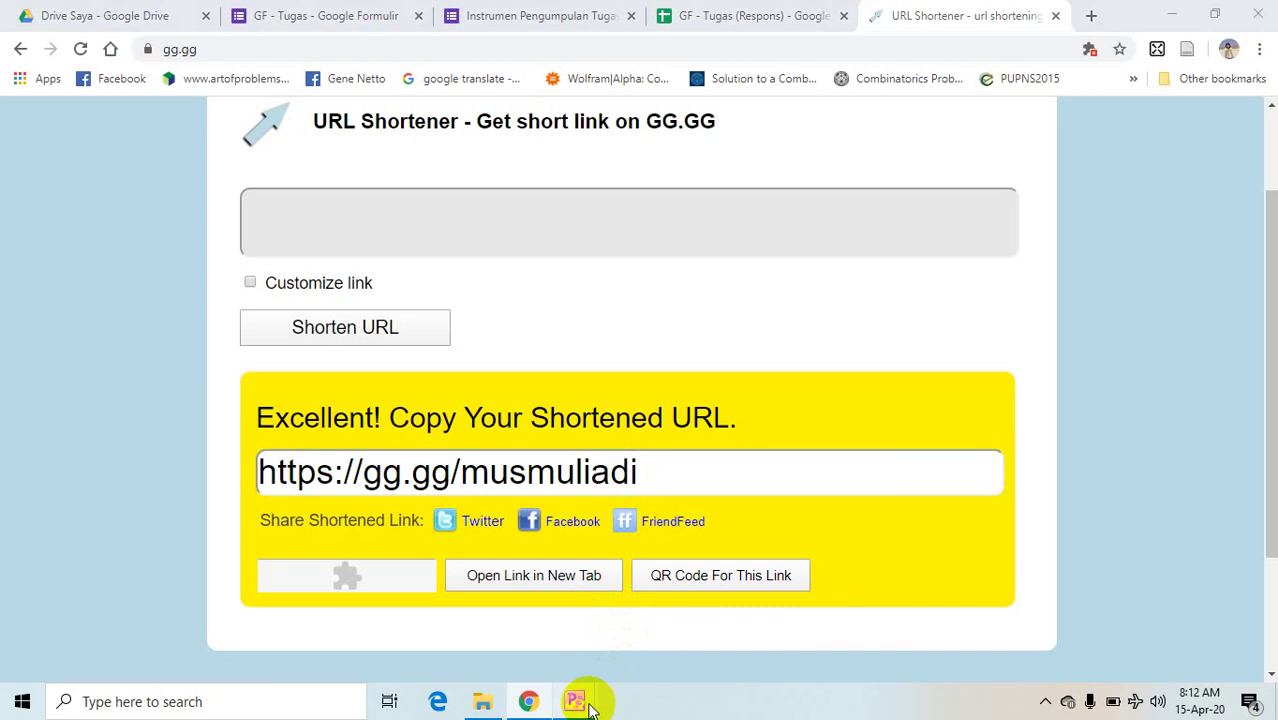
click(401, 631)
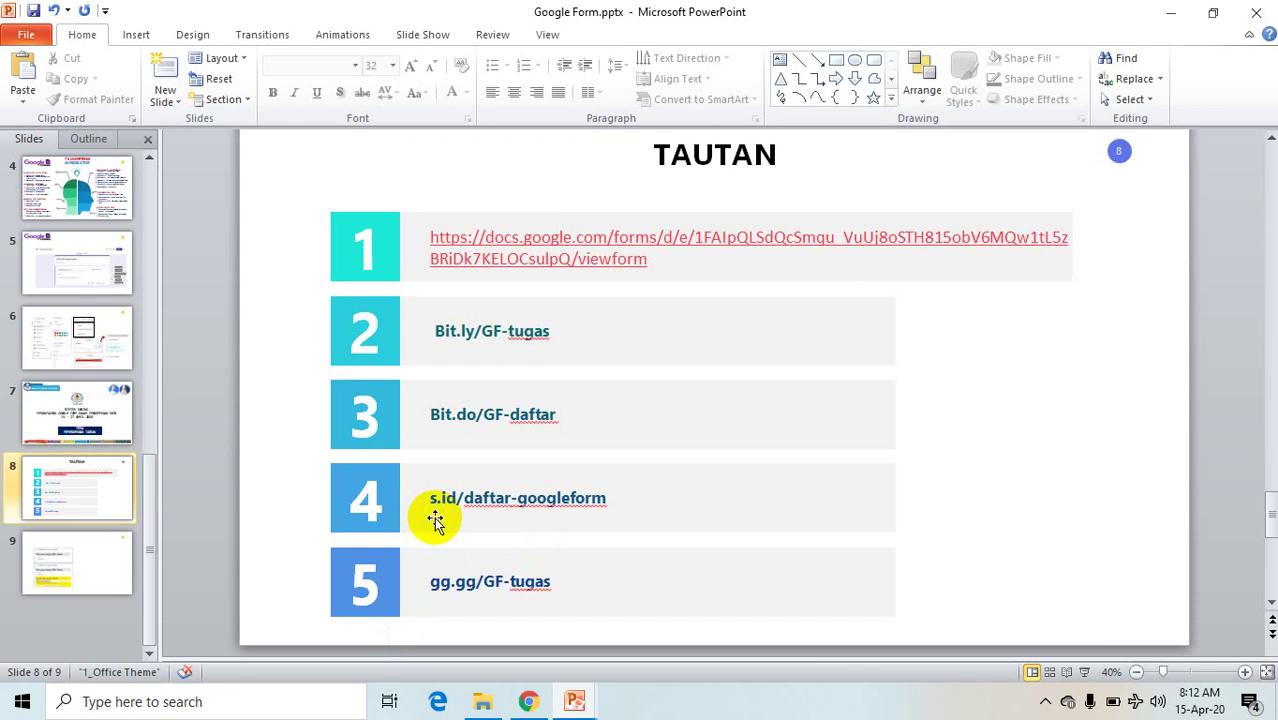
click(528, 699)
click(253, 50)
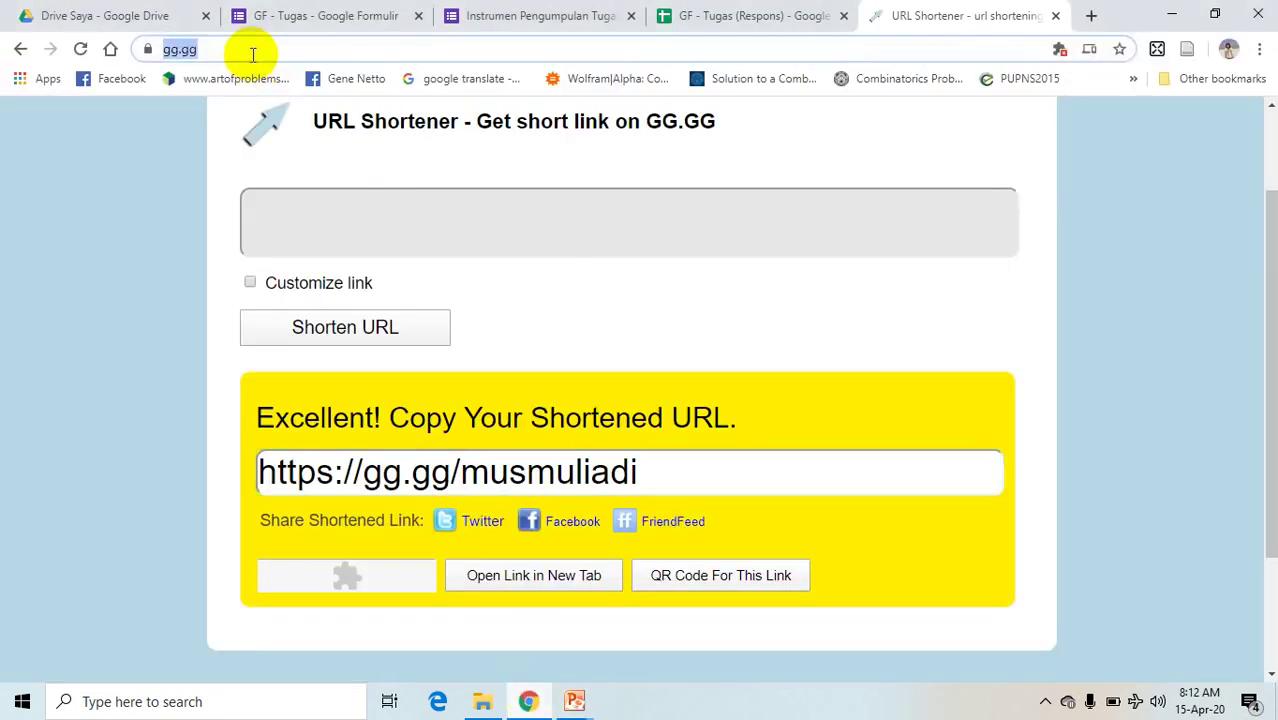
- Load the s.id shortener and select the Google Form's full URL from its tab
text(s.id)
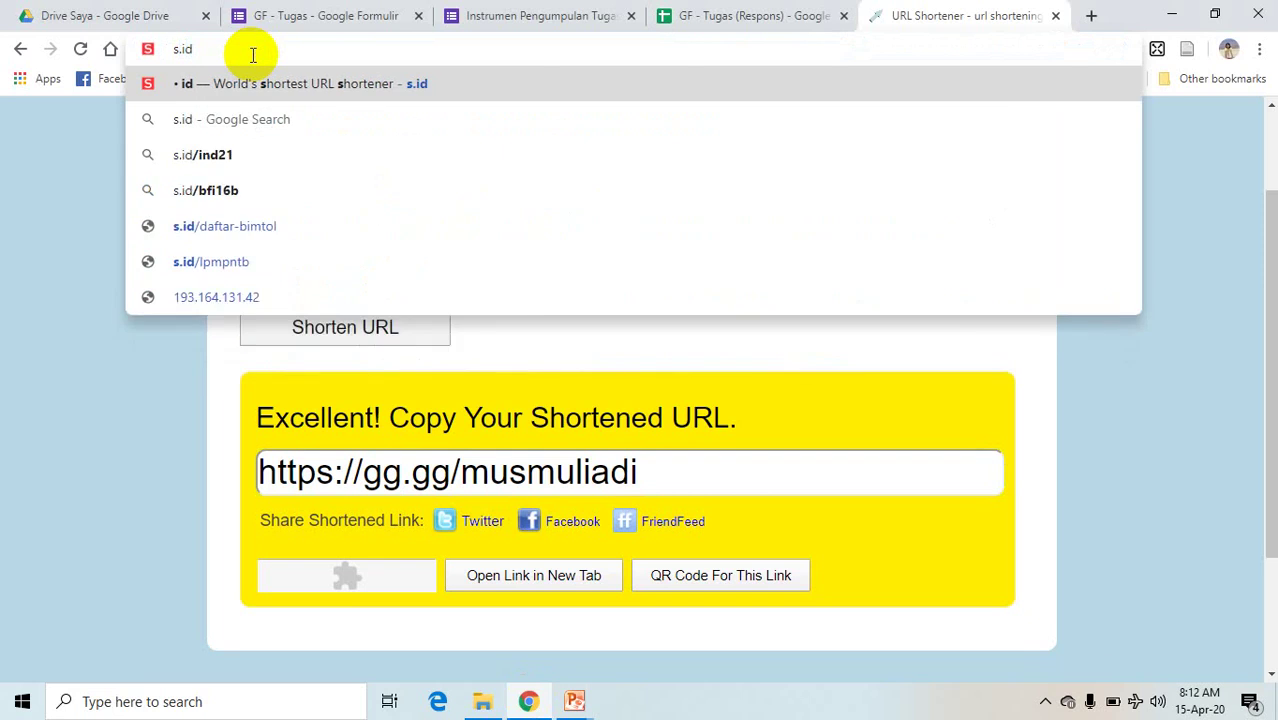
key(Return)
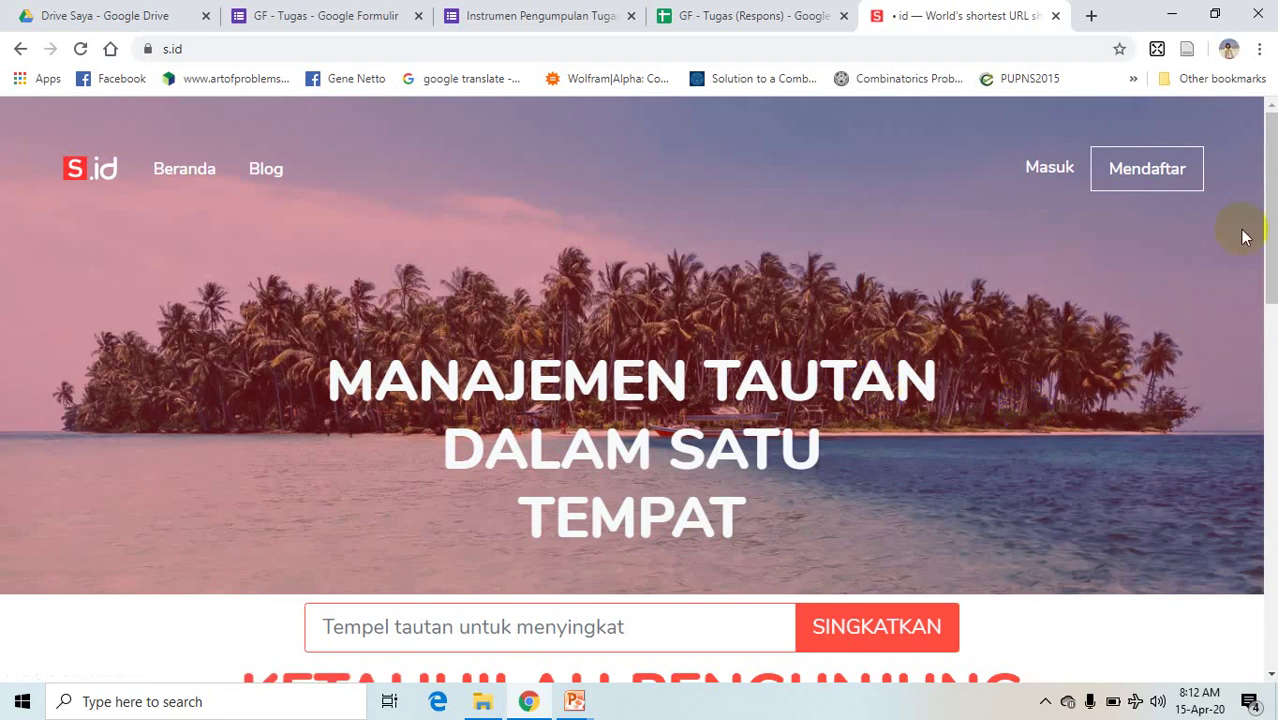
drag(1270, 226, 1266, 318)
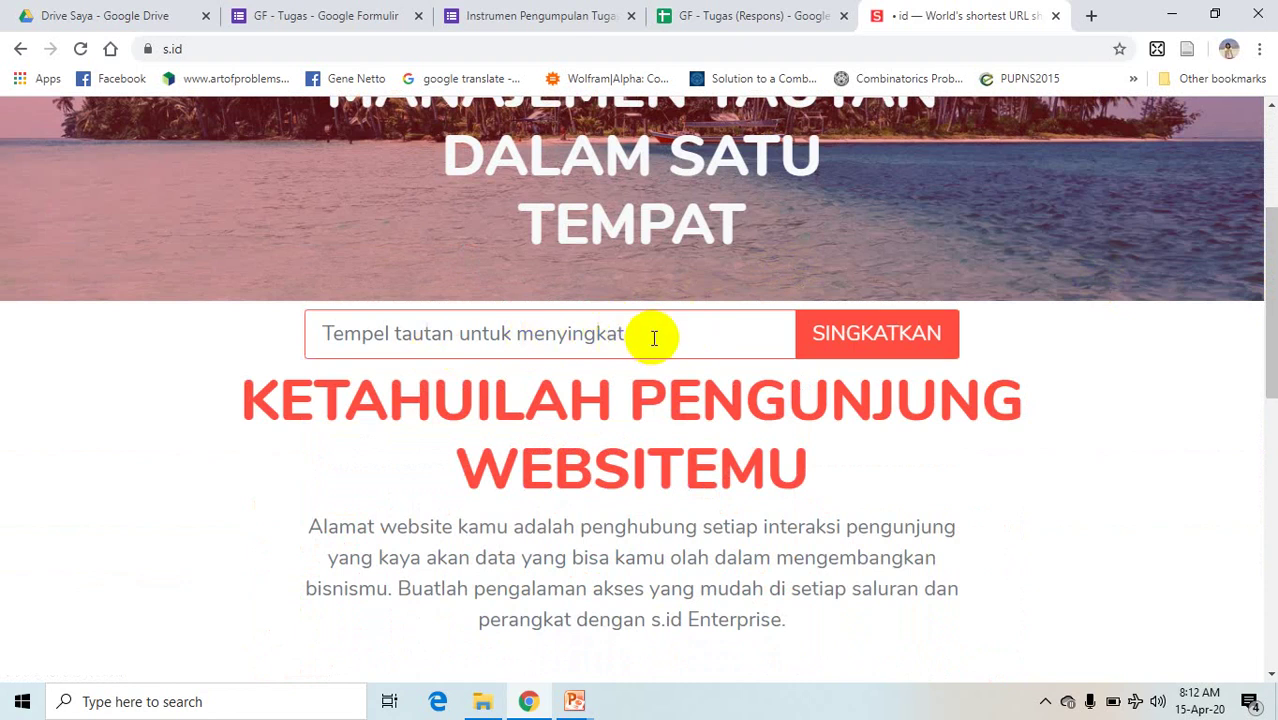
click(540, 17)
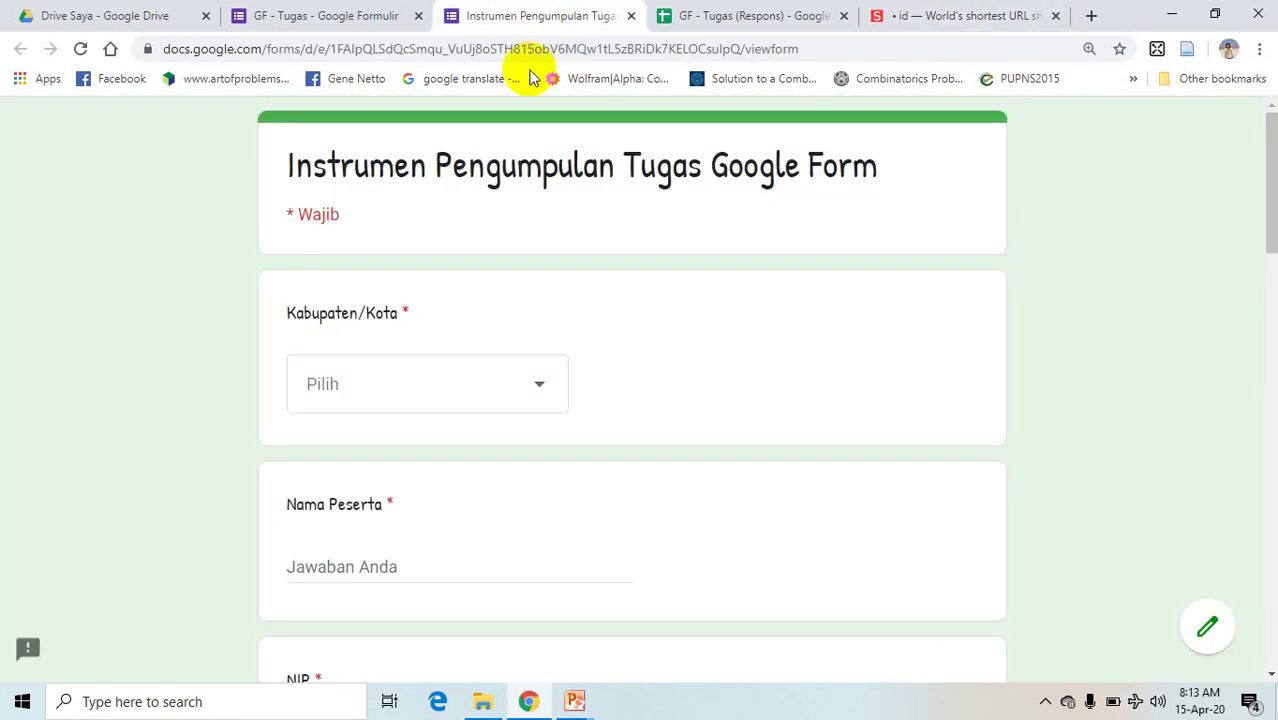
click(535, 49)
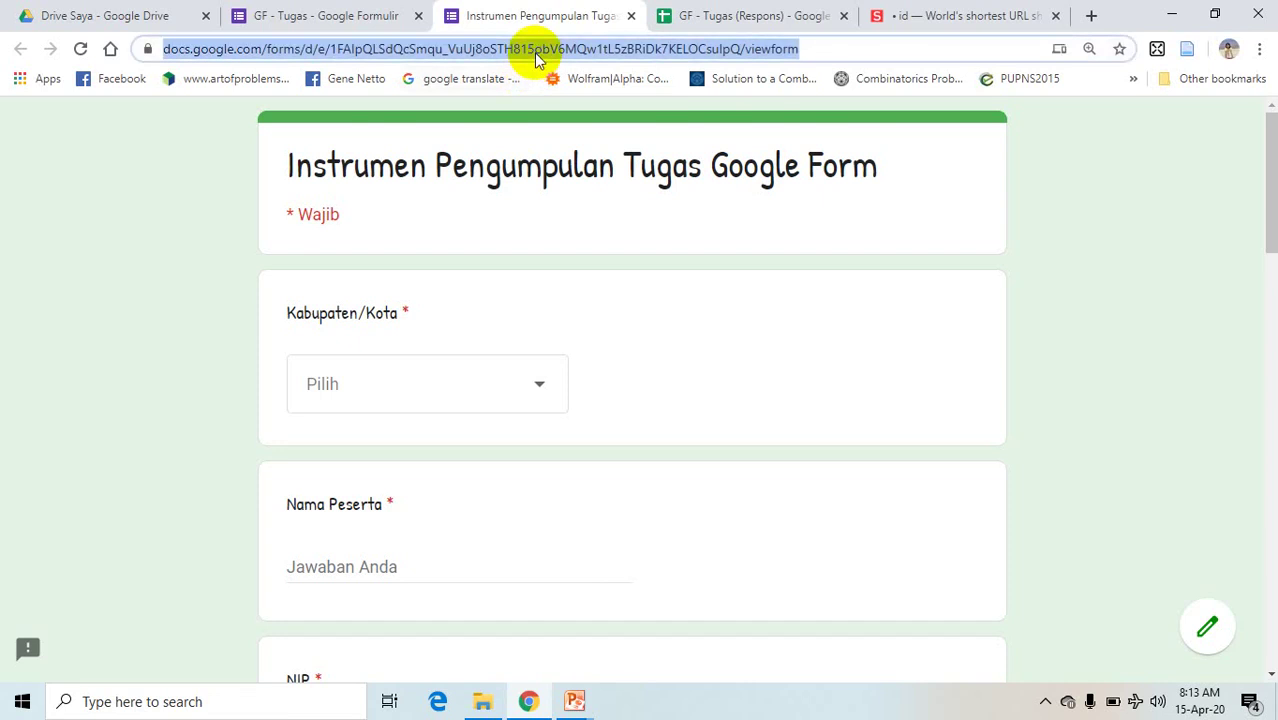
click(901, 15)
- Paste the Google Form URL into s.id and shorten it to s.id/g0M3y
click(533, 330)
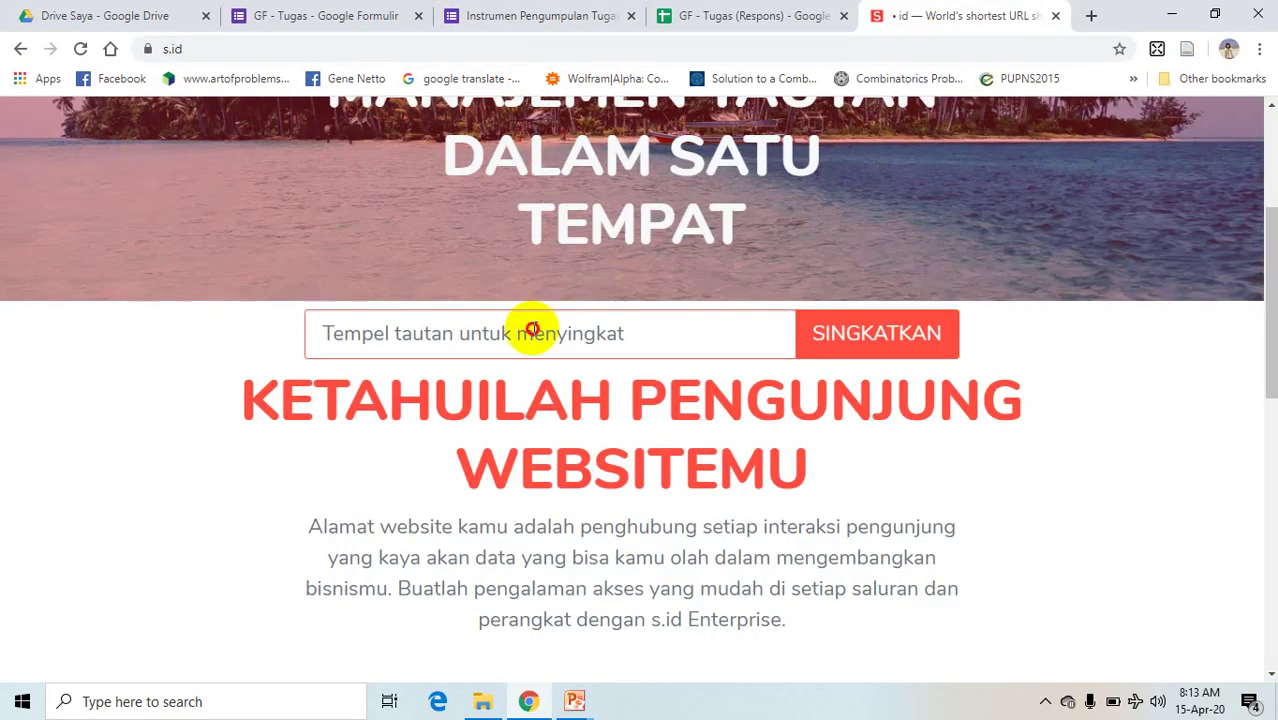
key(ctrl+v)
key(Return)
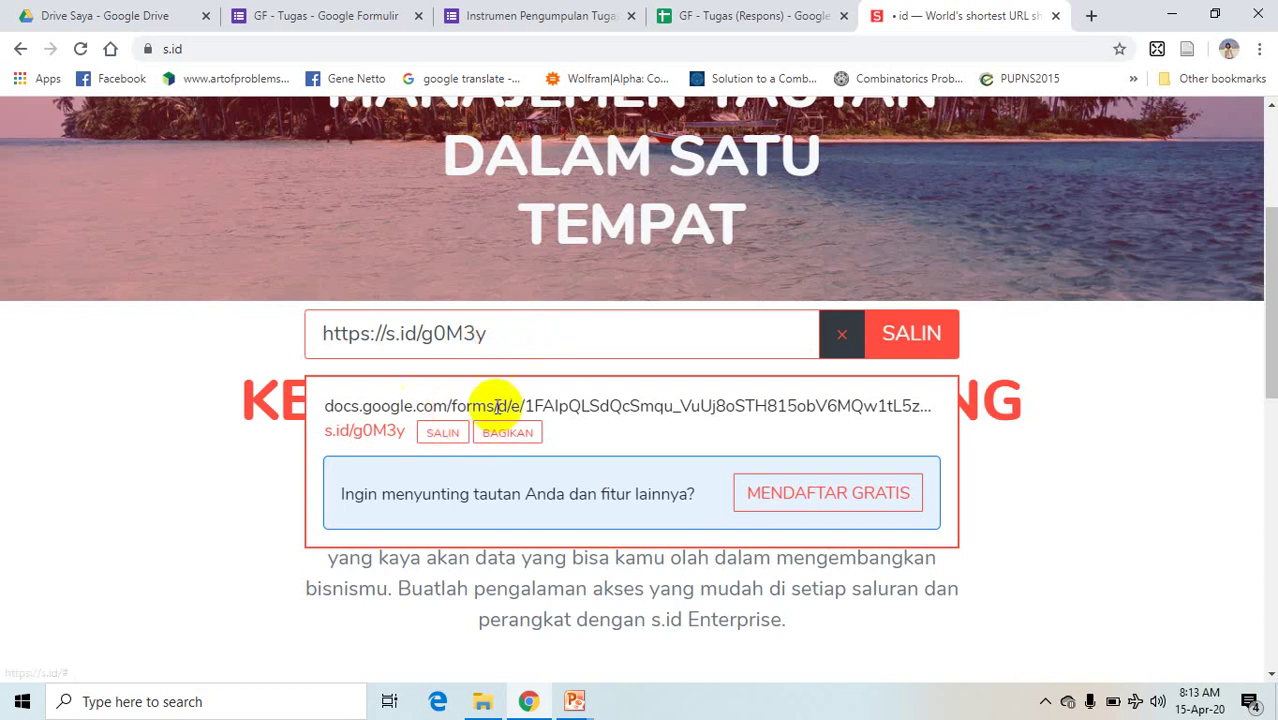
- Replace g0M3y with a name-based custom alias and copy the resulting short address
click(510, 338)
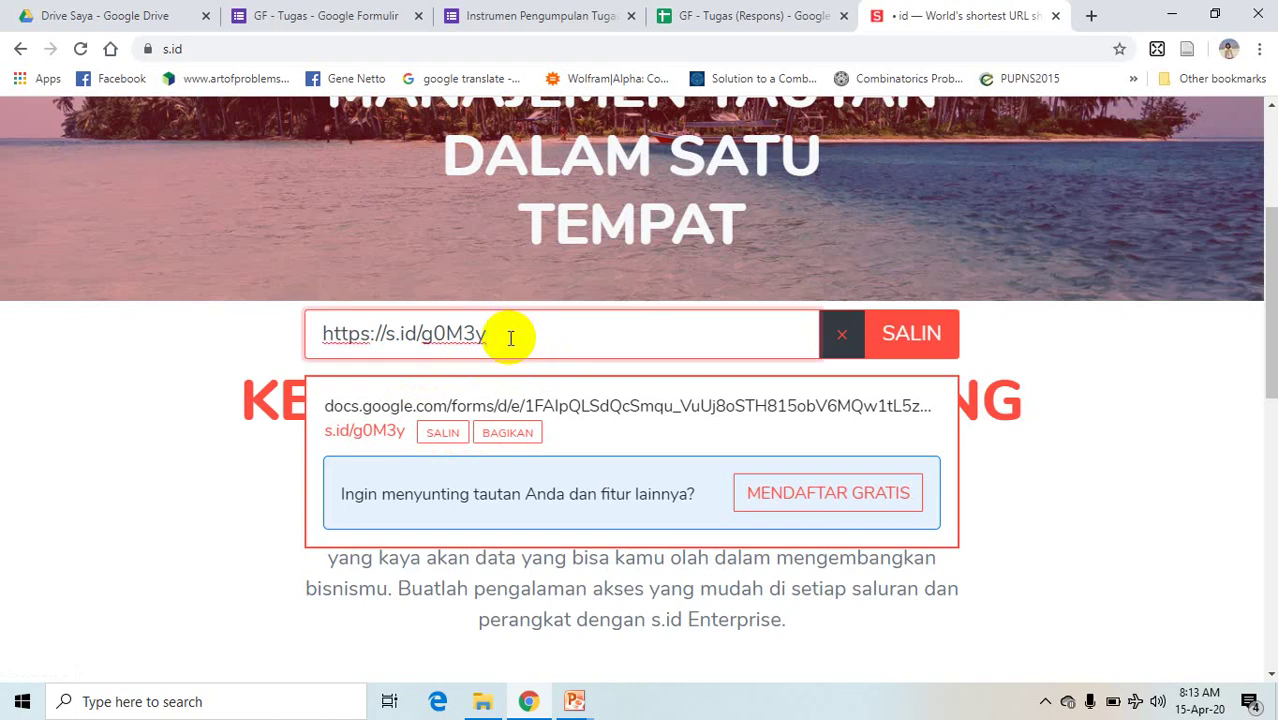
key(BackSpace)
key(BackSpace)
key(BackSpace)
key(BackSpace)
key(BackSpace)
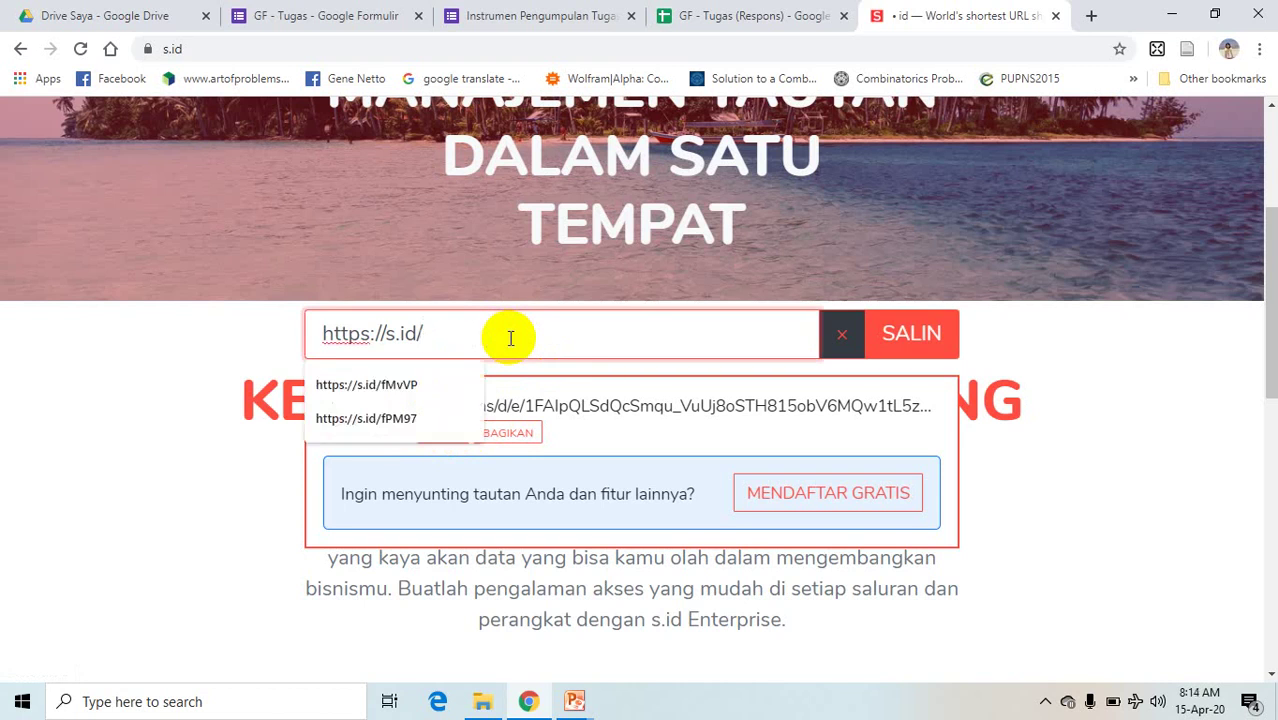
text(musmul)
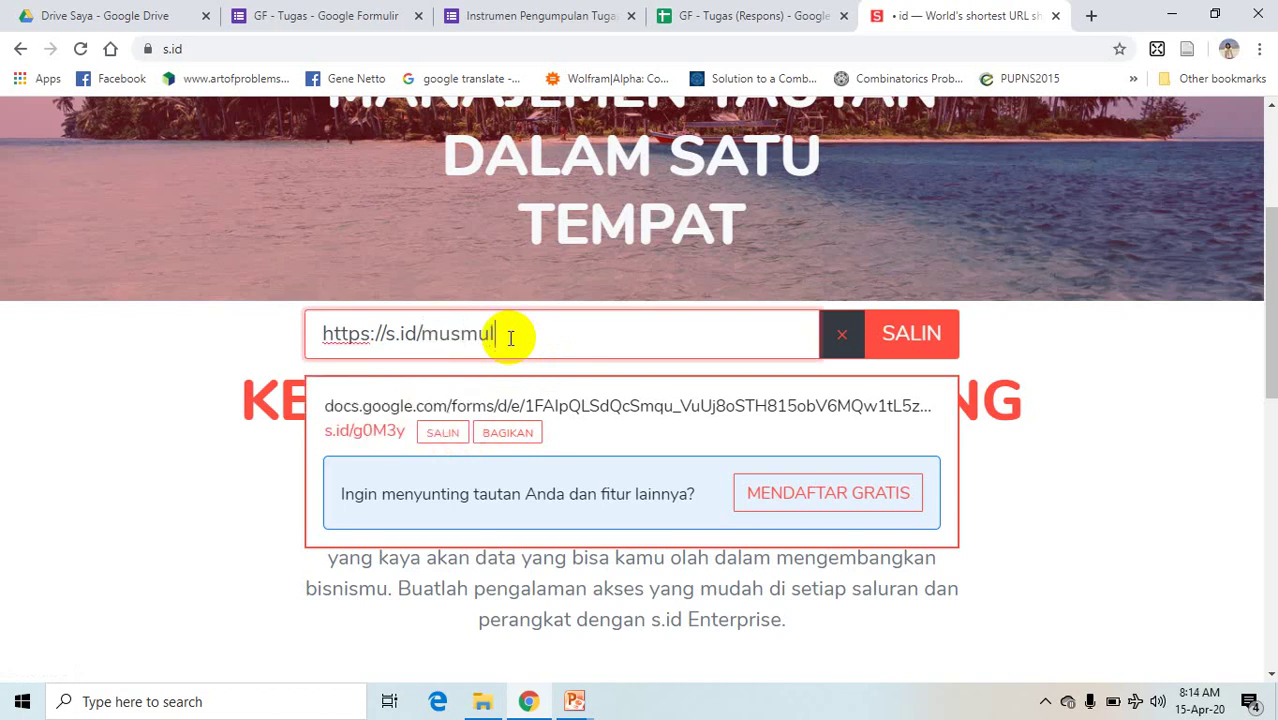
text(iadi)
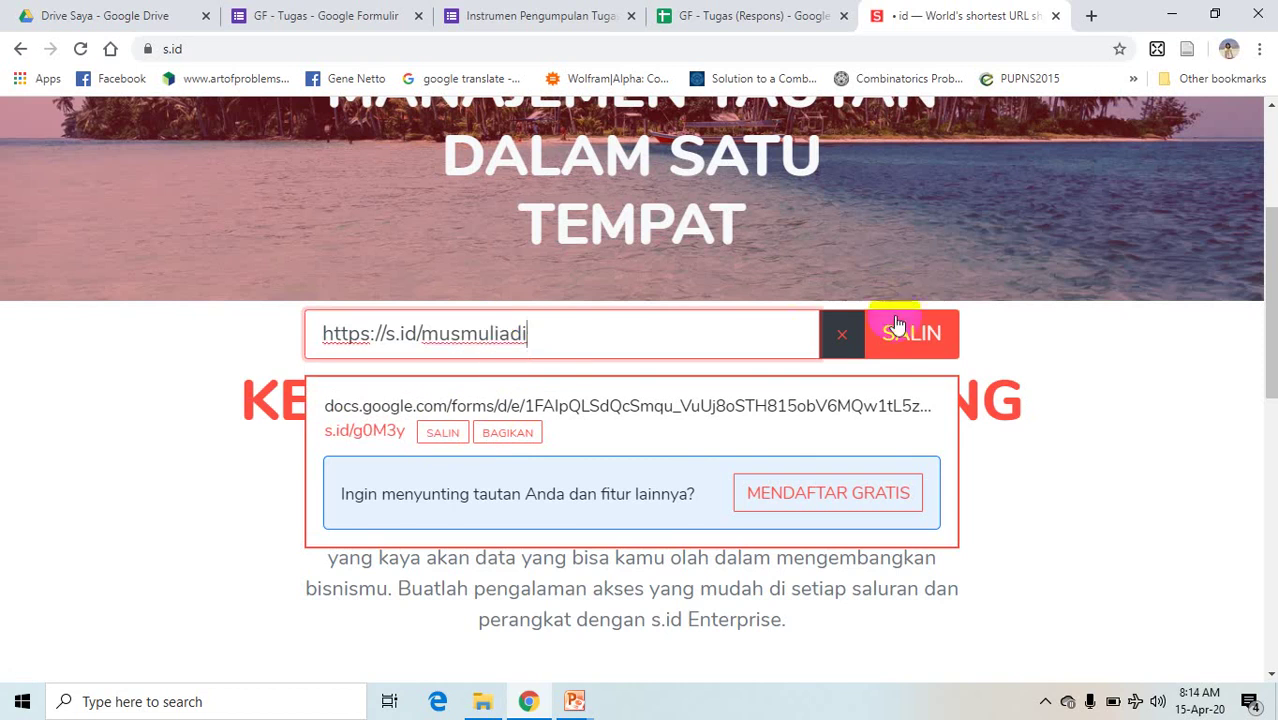
click(893, 333)
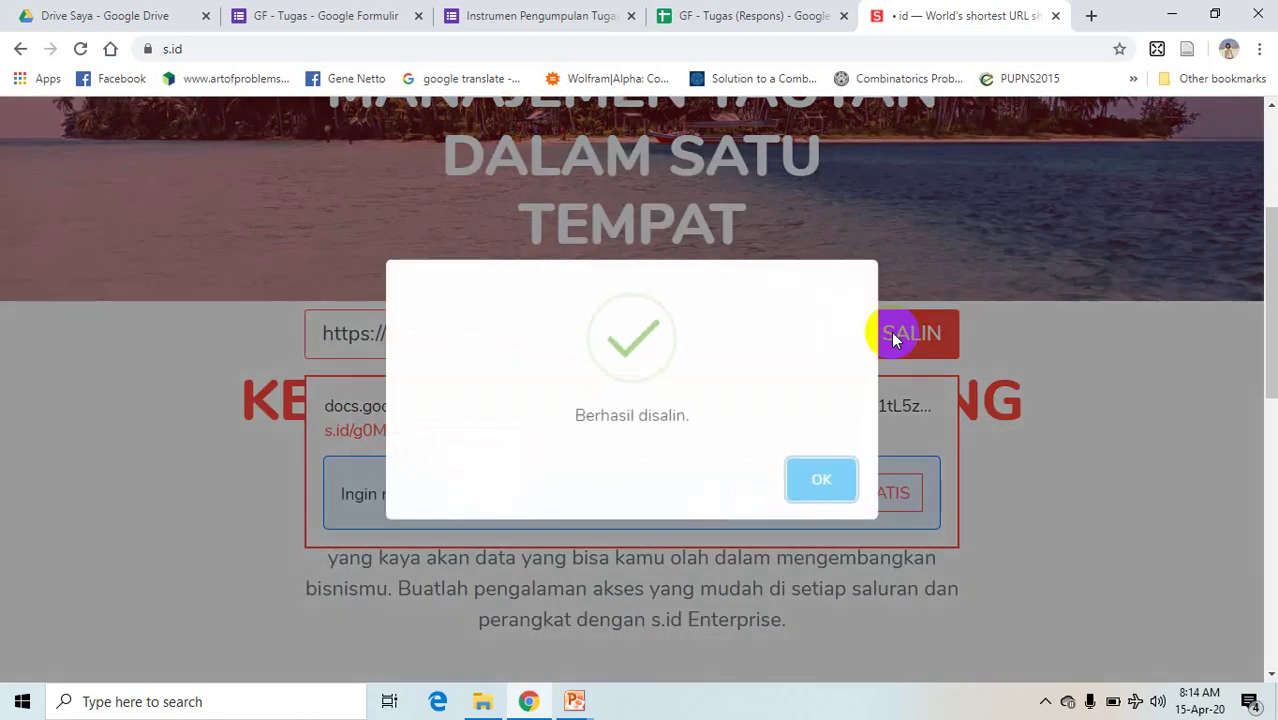
click(819, 476)
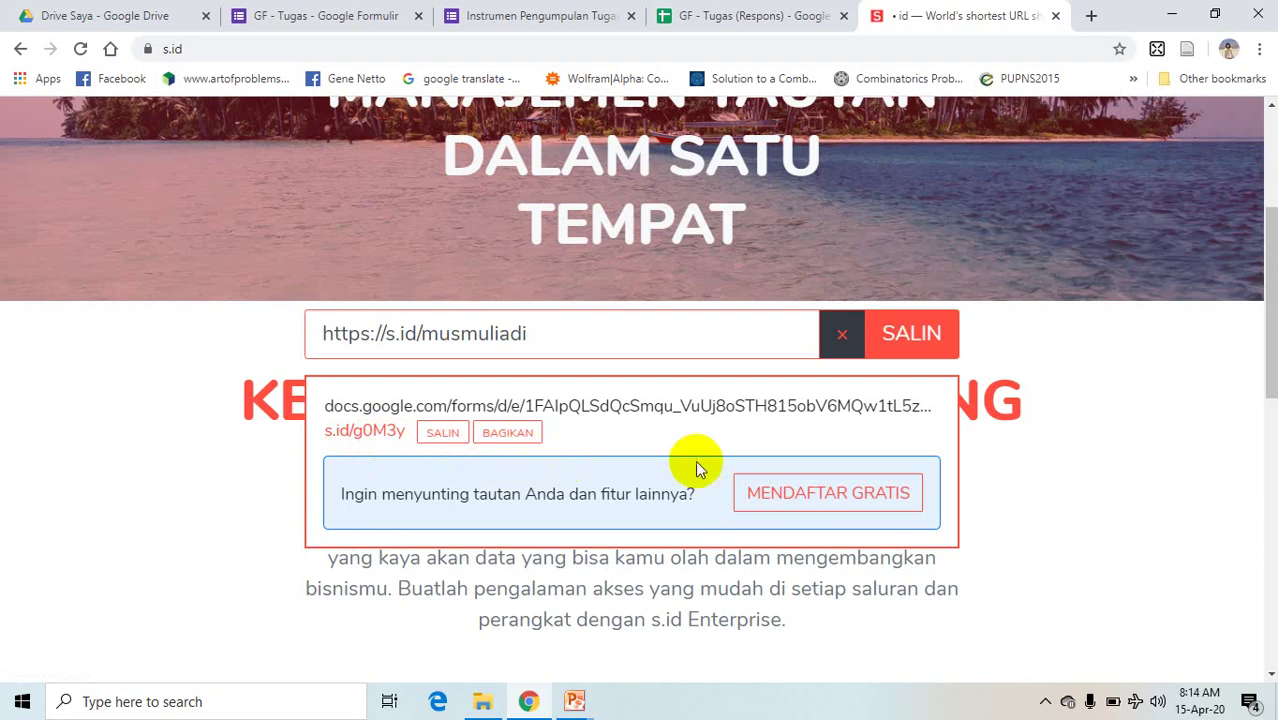
- Register a free s.id account through Google, choosing the first Google account listed
click(780, 493)
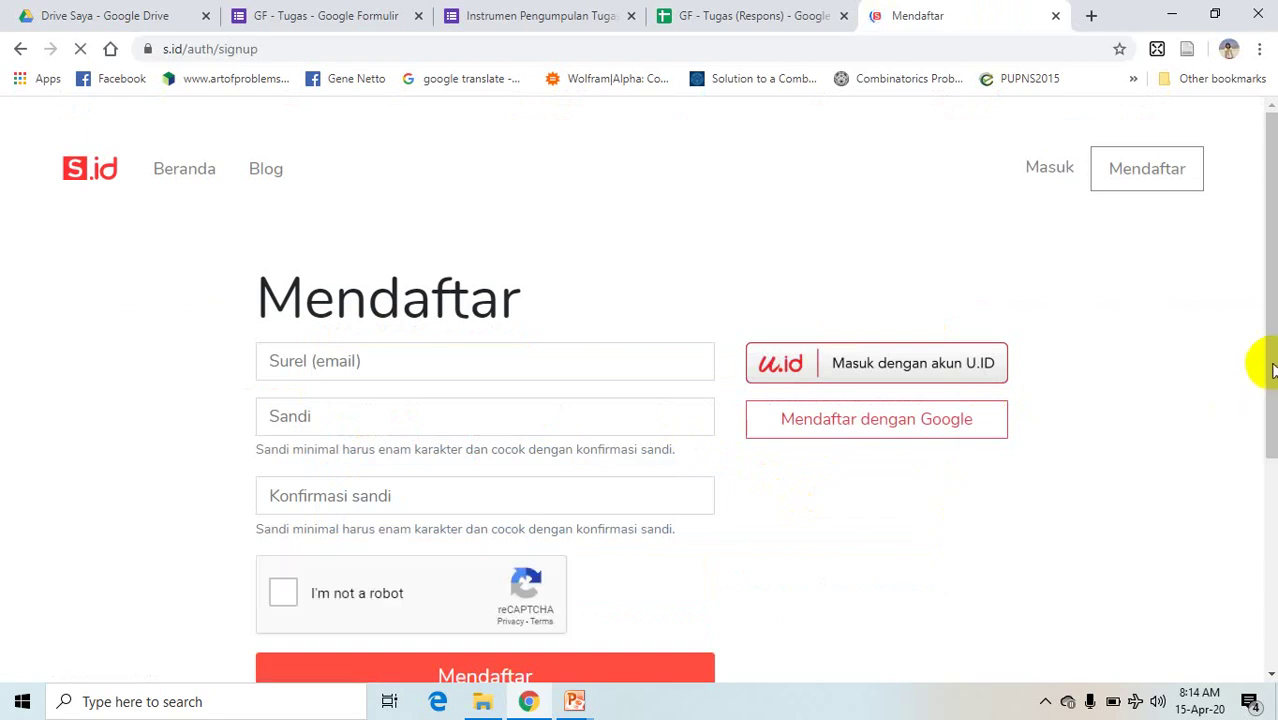
drag(1272, 370, 1264, 423)
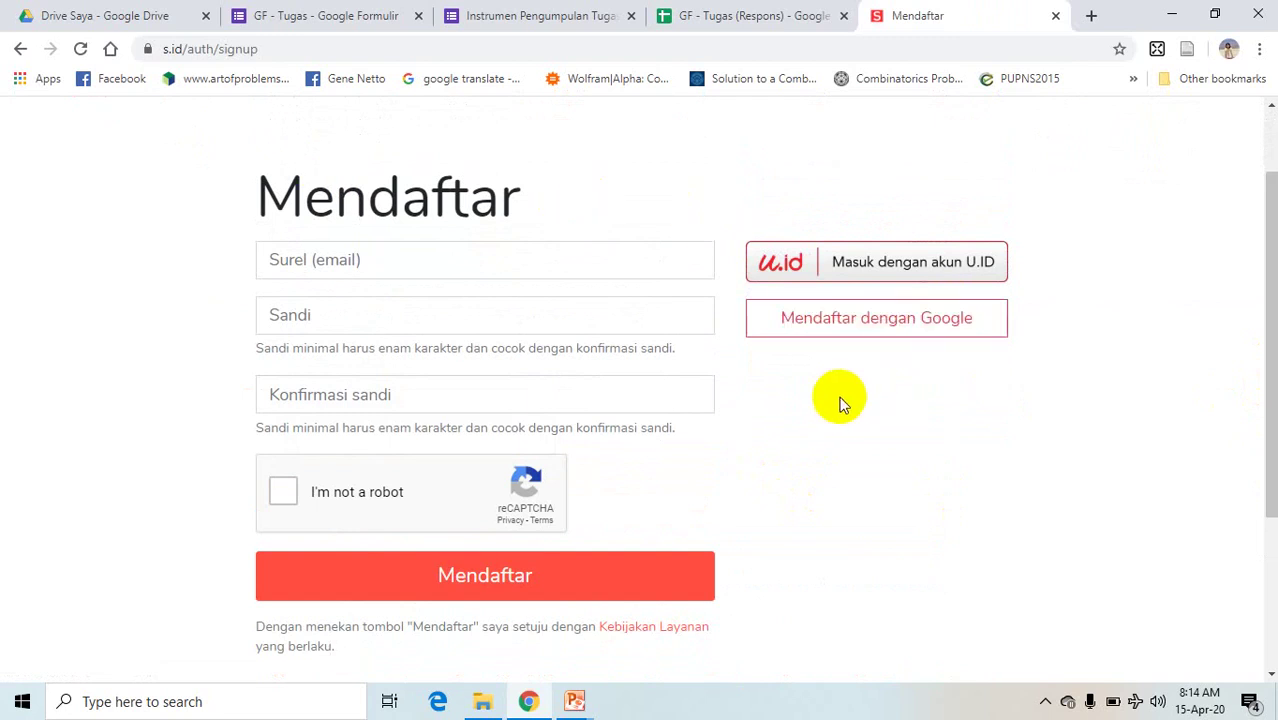
click(835, 328)
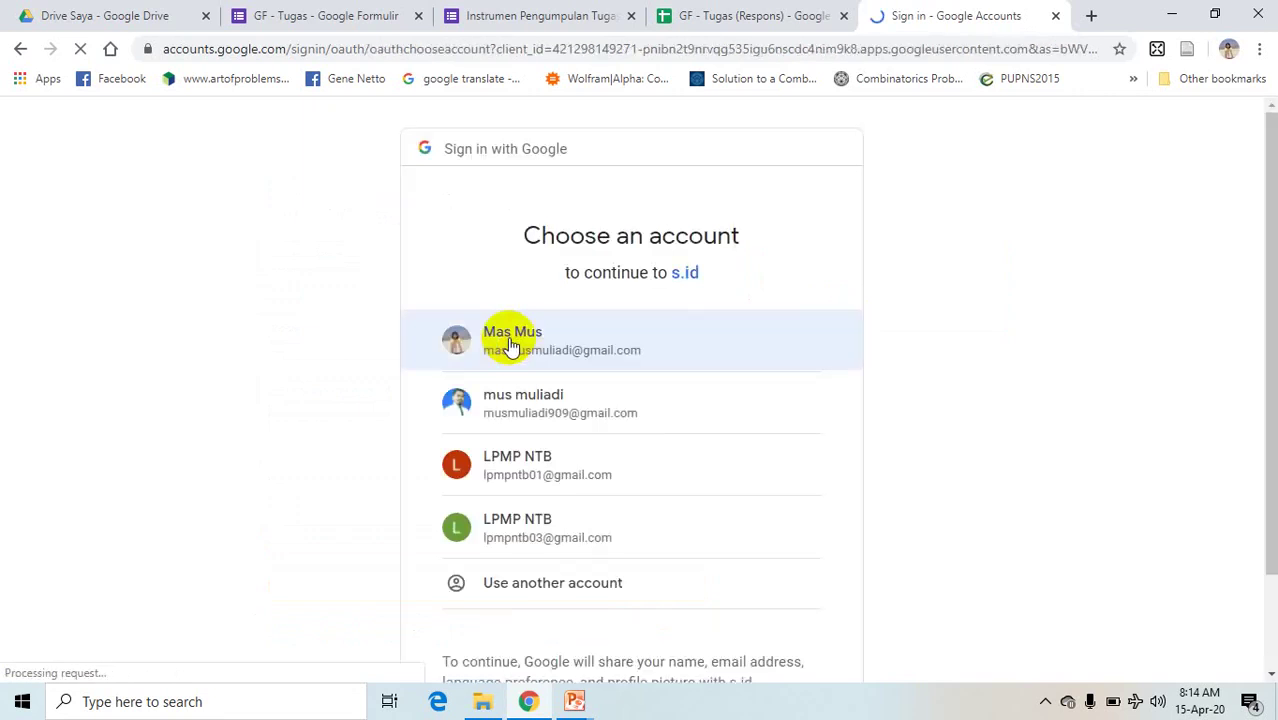
click(497, 342)
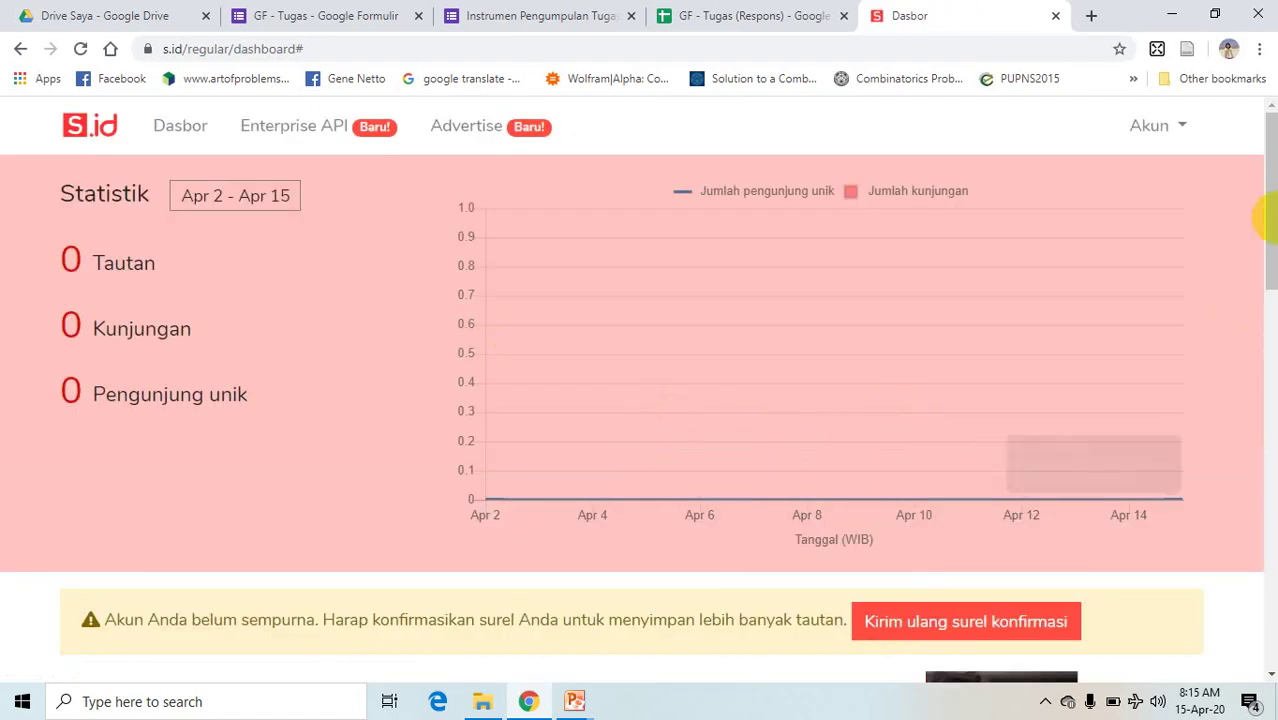
- Copy the Google Form address and shorten it from the s.id dashboard, producing s.id/g0McD
scroll(1268, 312, down, 1)
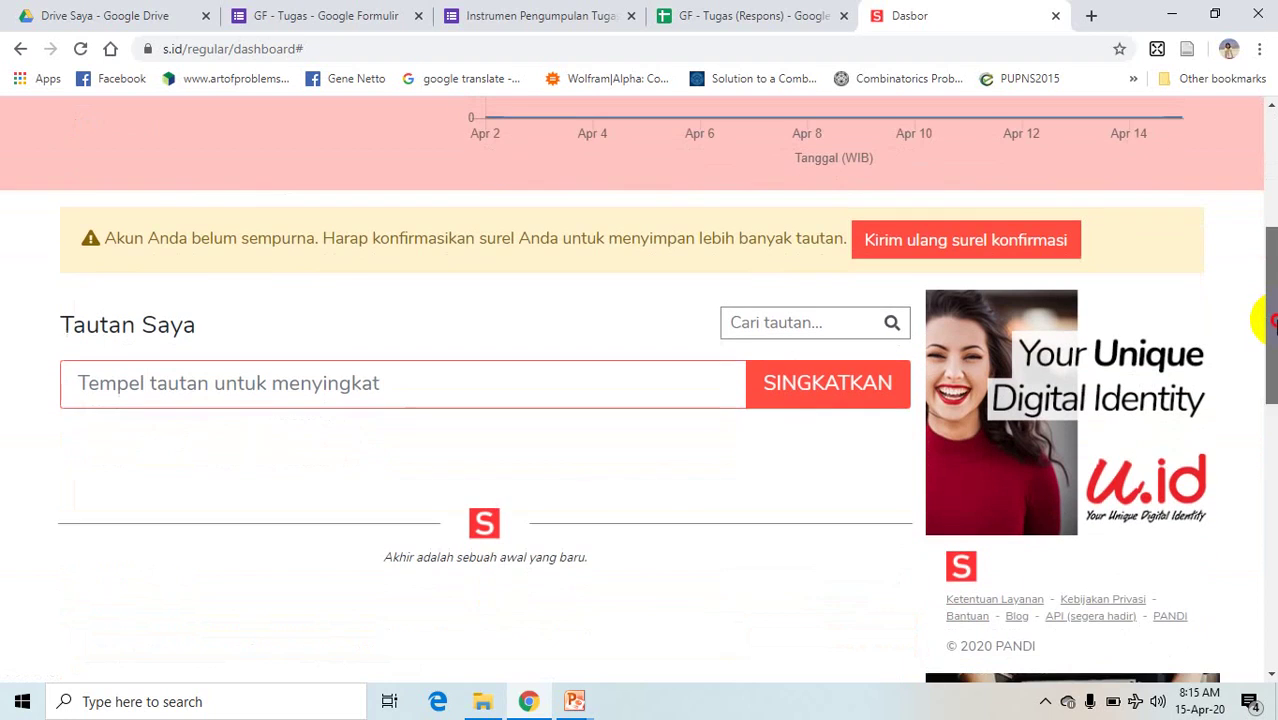
click(447, 356)
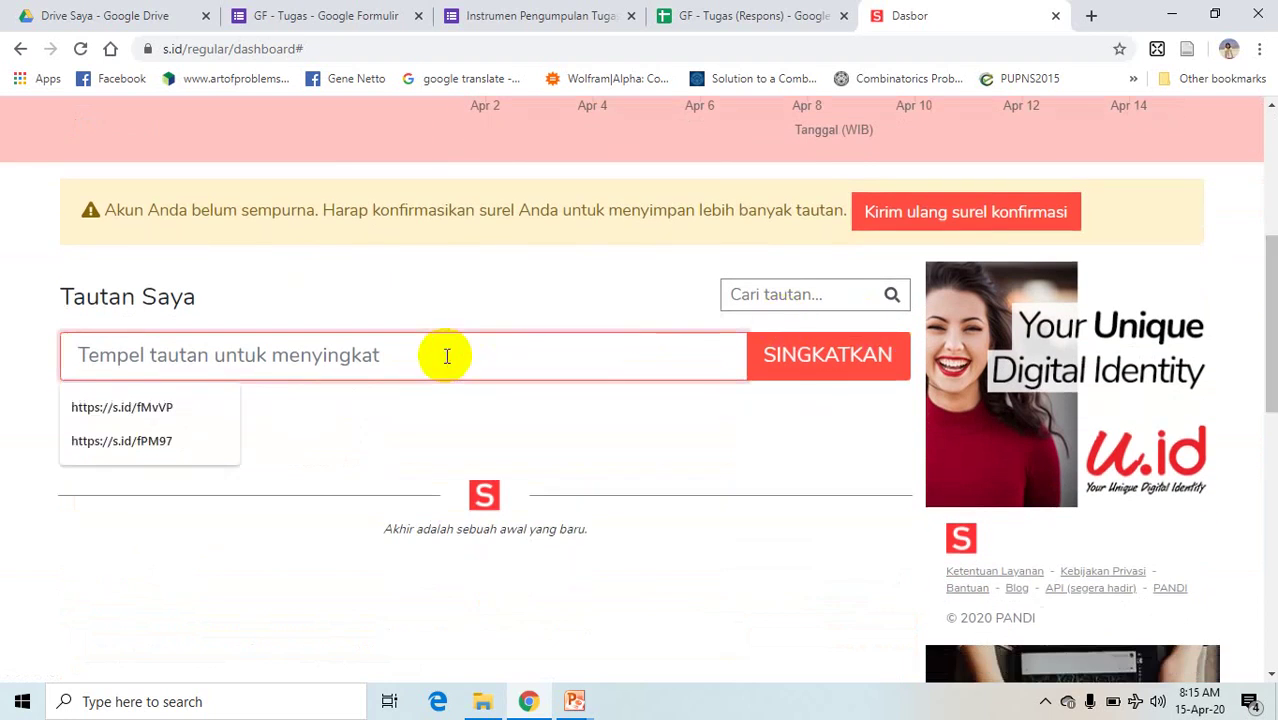
click(525, 15)
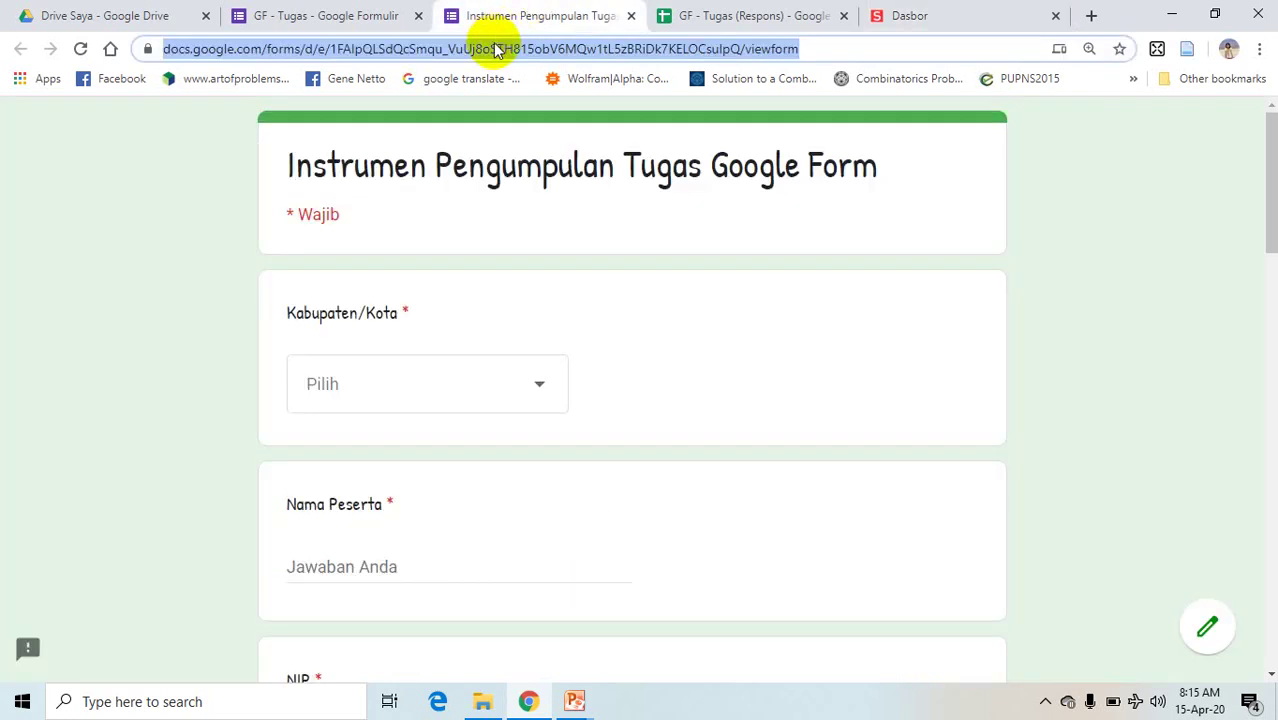
click(915, 17)
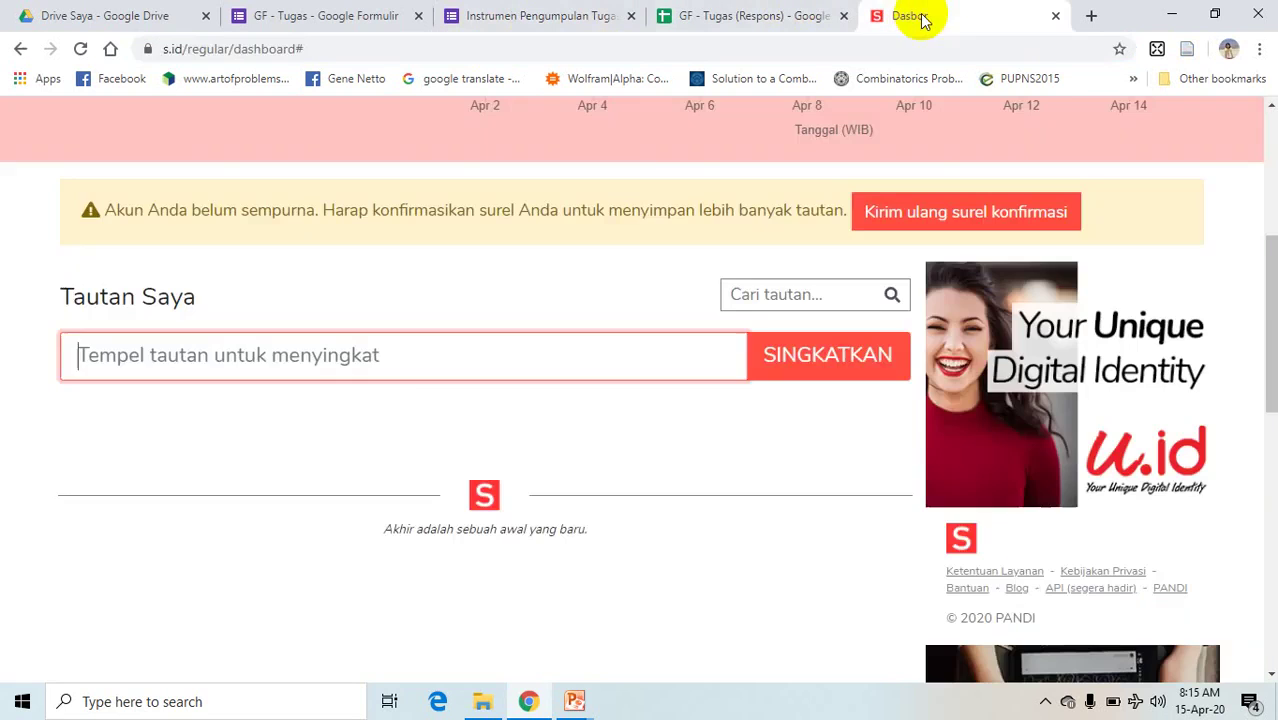
click(406, 362)
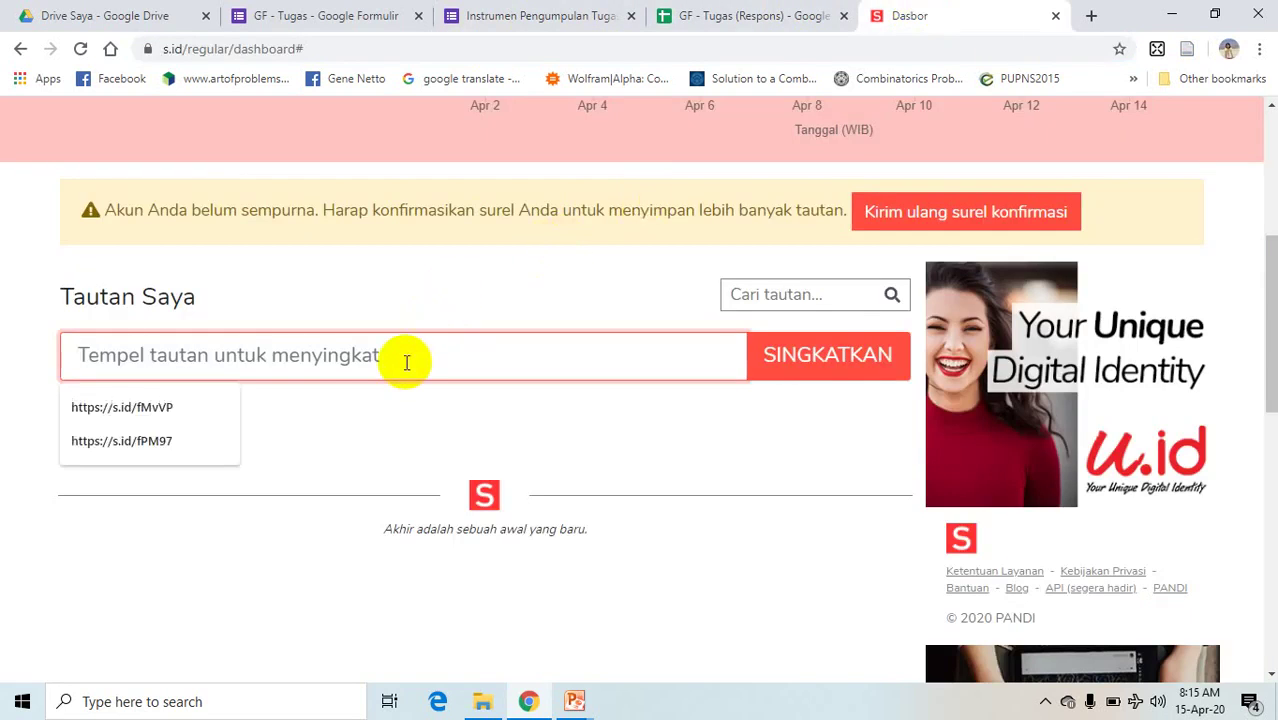
text(https://docs.google.com/forms/d/e/1FAIpQLSdQcSmqu_VuUj8oSTH815obV6MQw1tL5zBRiDk7KELOCsuIpQ/viewform)
key(Return)
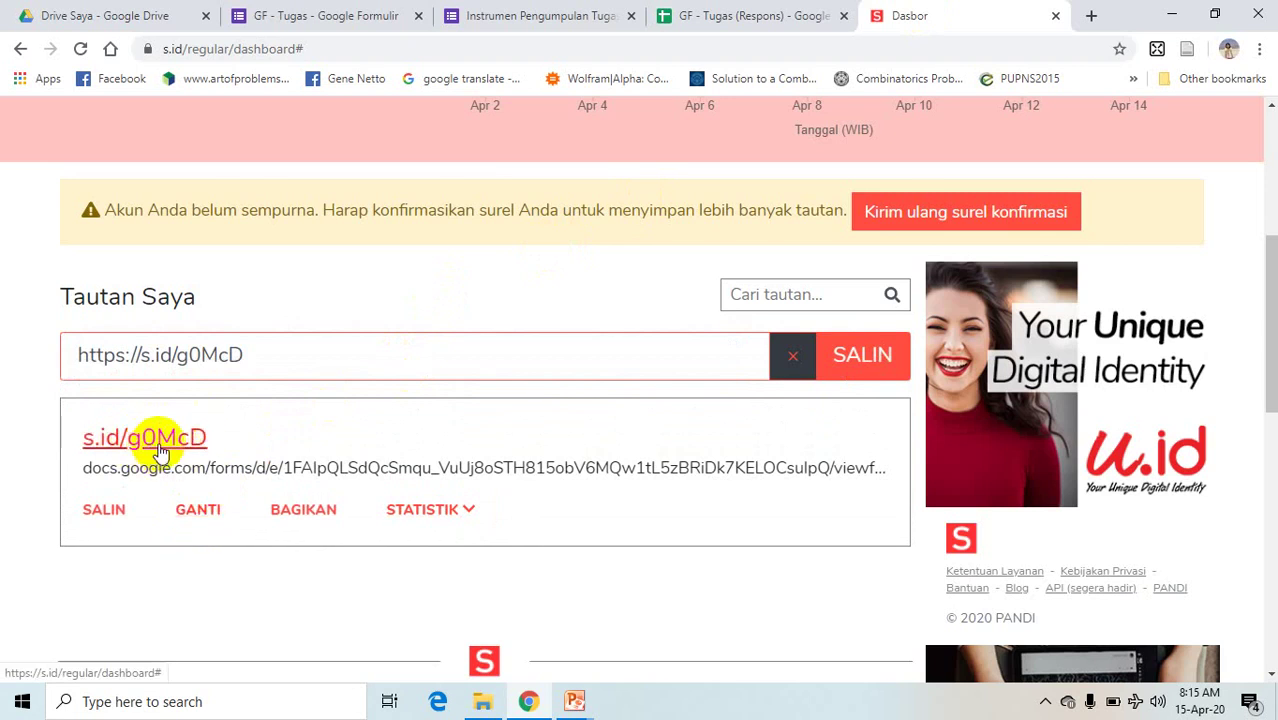
- Rename the g0McD short link to a custom alias and save it
click(203, 512)
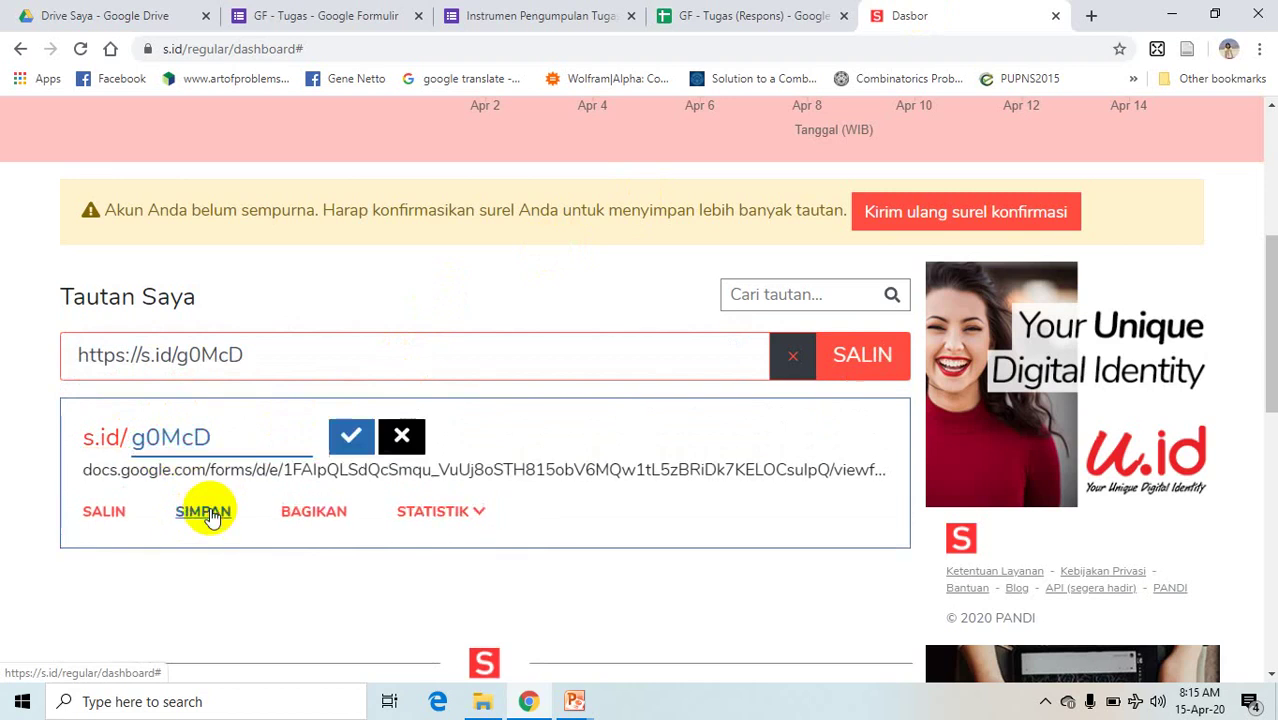
key(BackSpace)
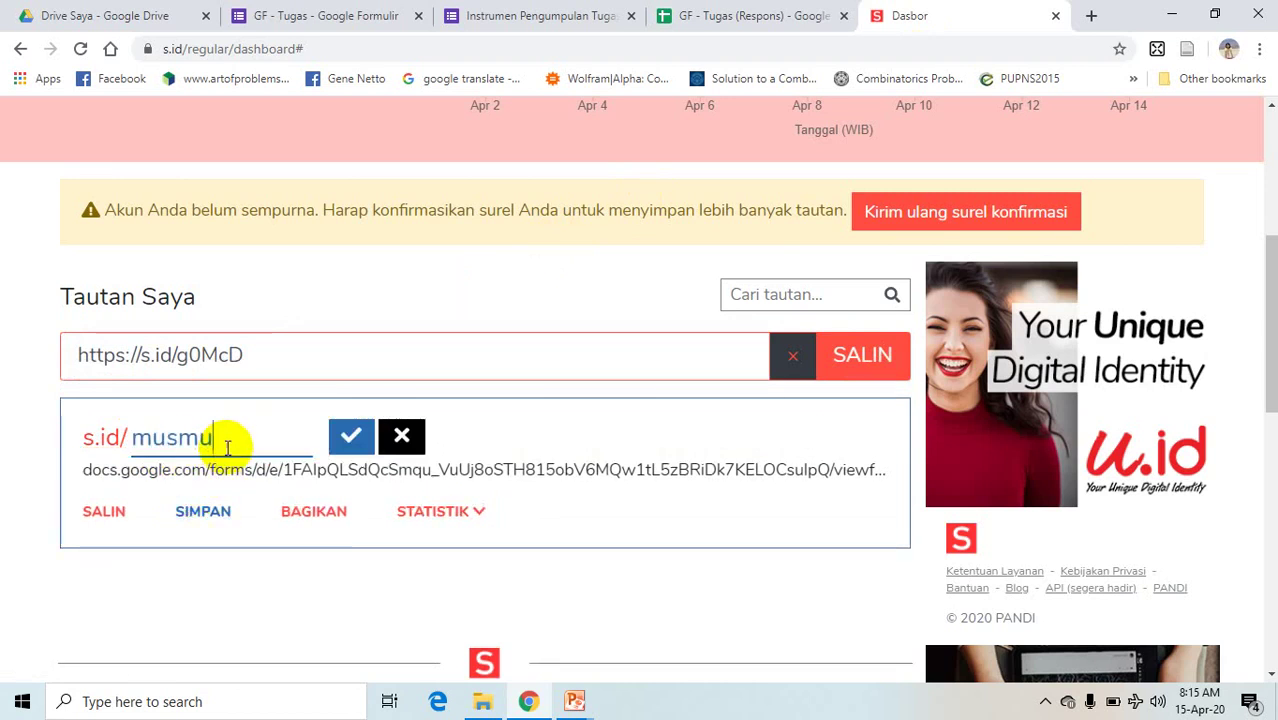
click(351, 440)
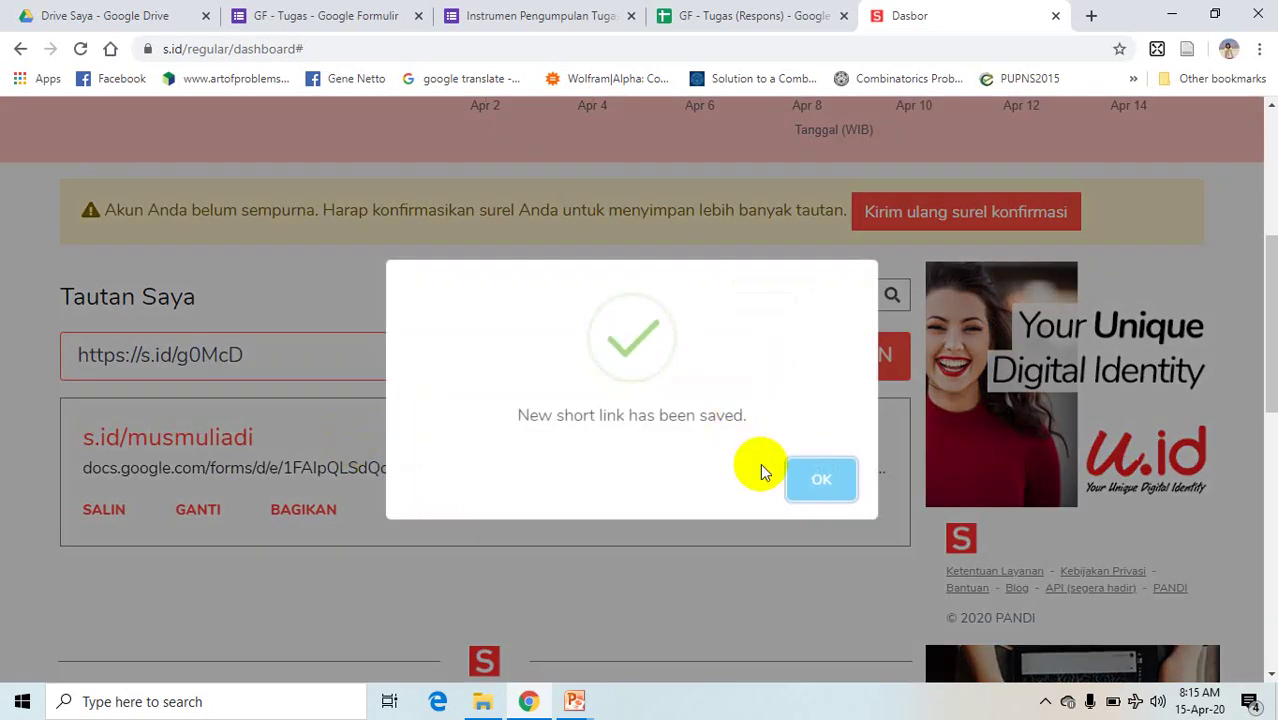
click(813, 480)
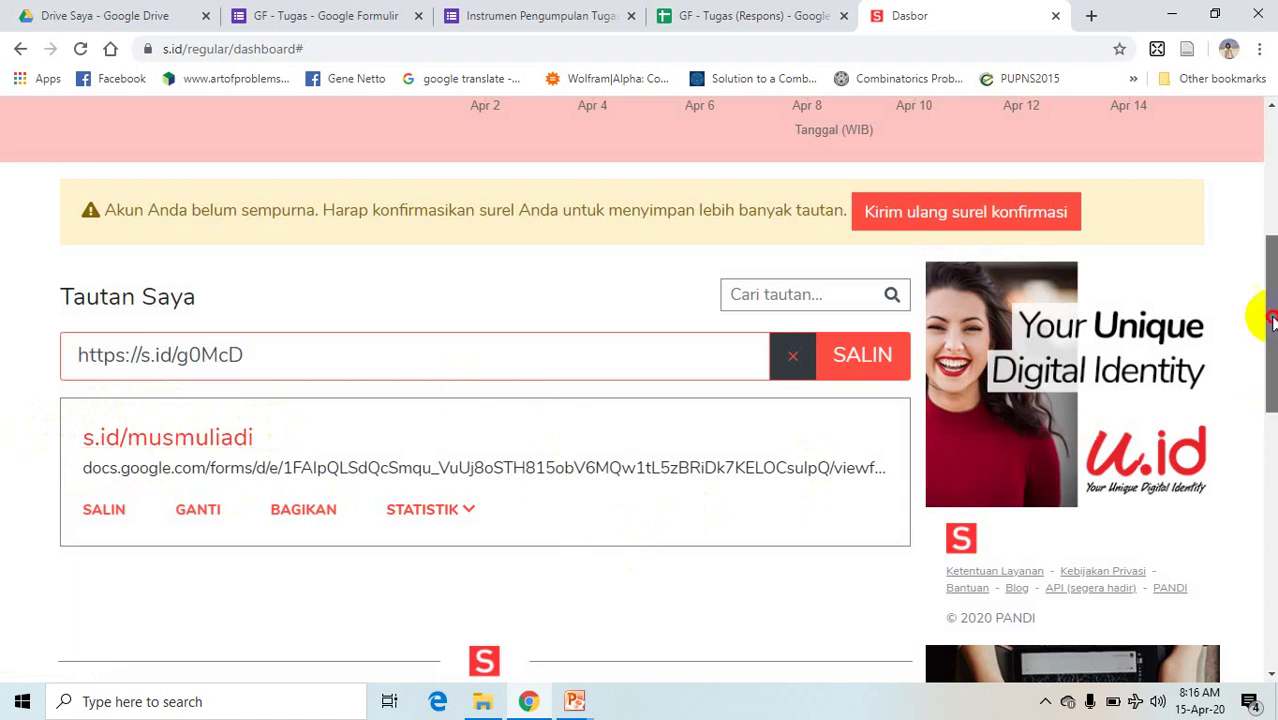
- Log out of s.id and step through the login page's email and password fields
drag(1272, 380, 1273, 226)
click(1182, 127)
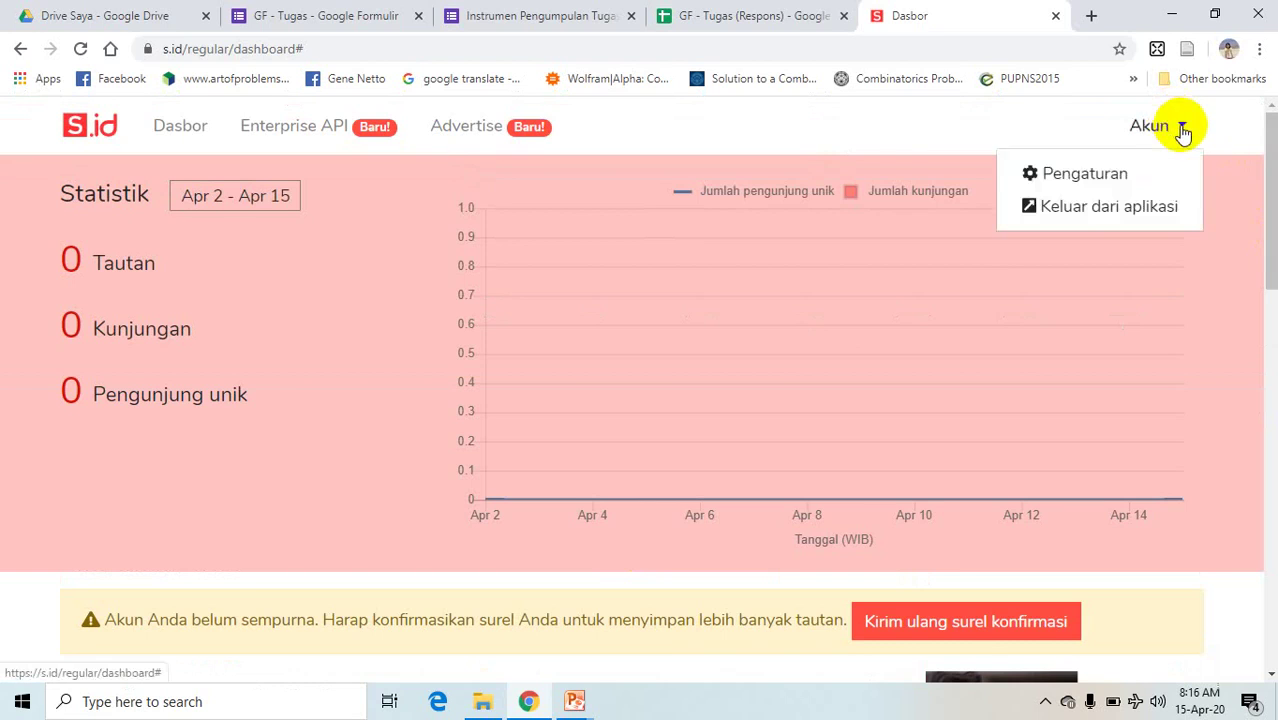
click(1092, 207)
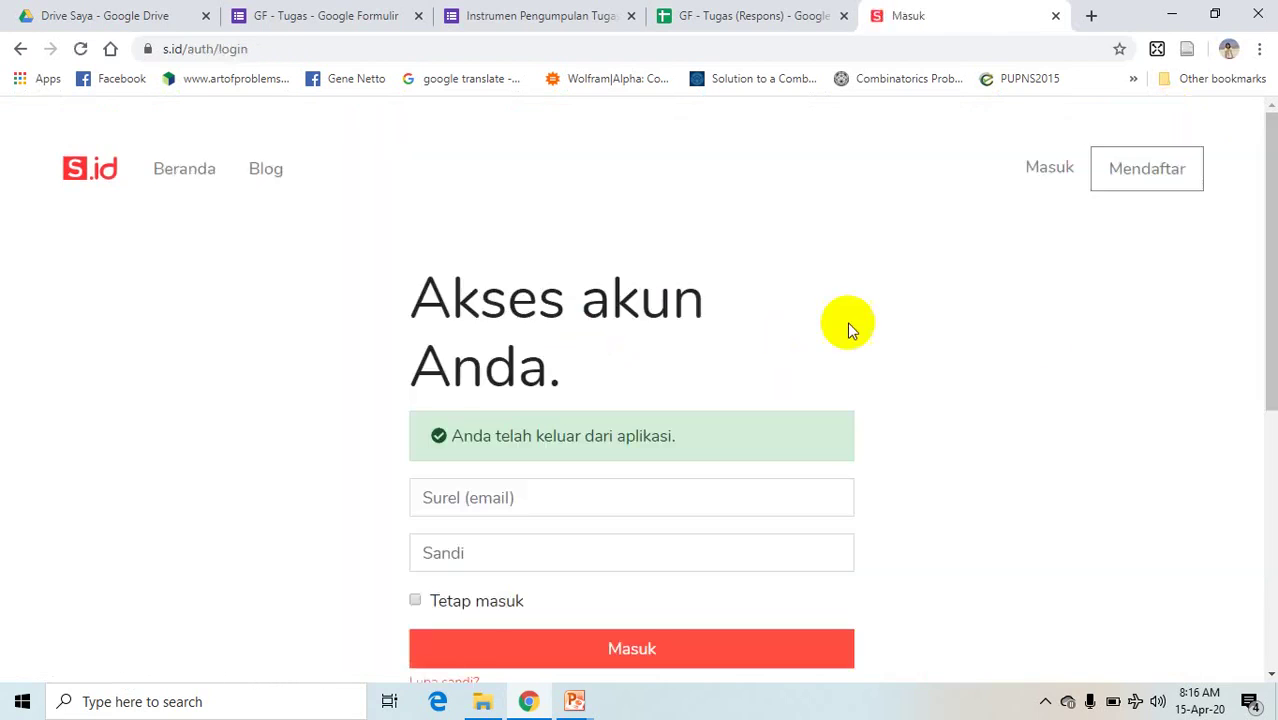
drag(1271, 224, 1258, 294)
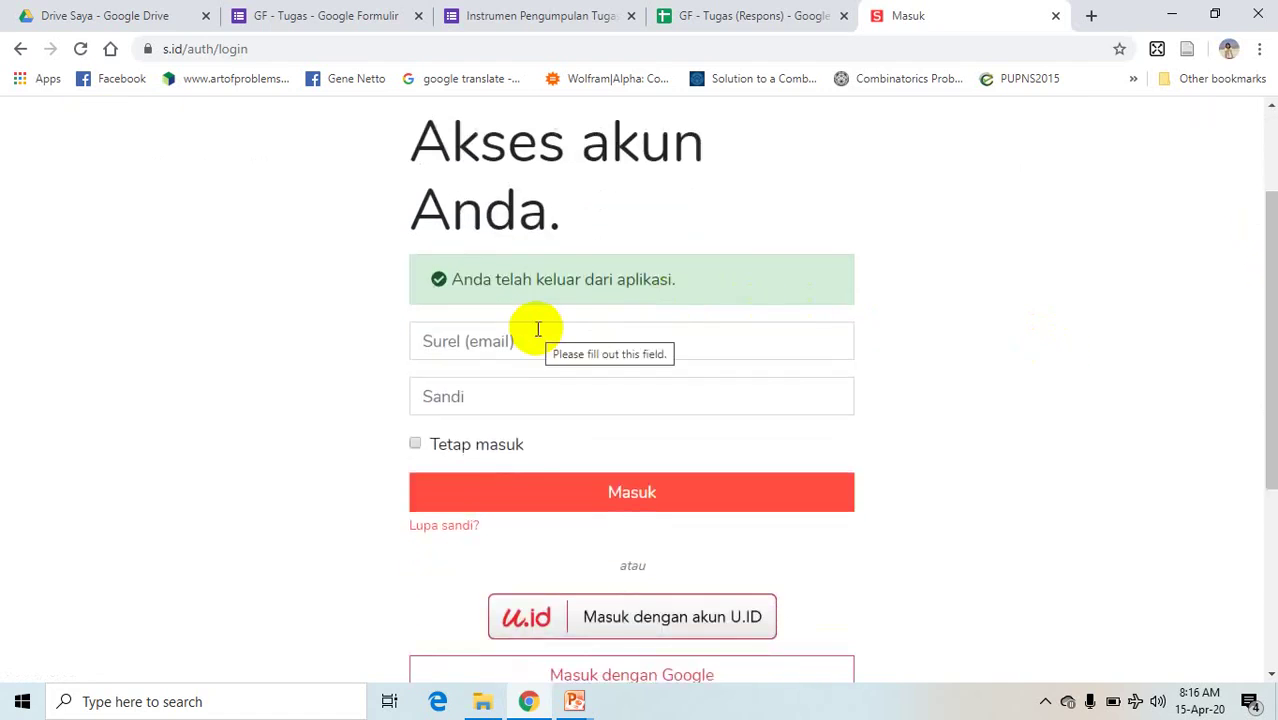
click(485, 342)
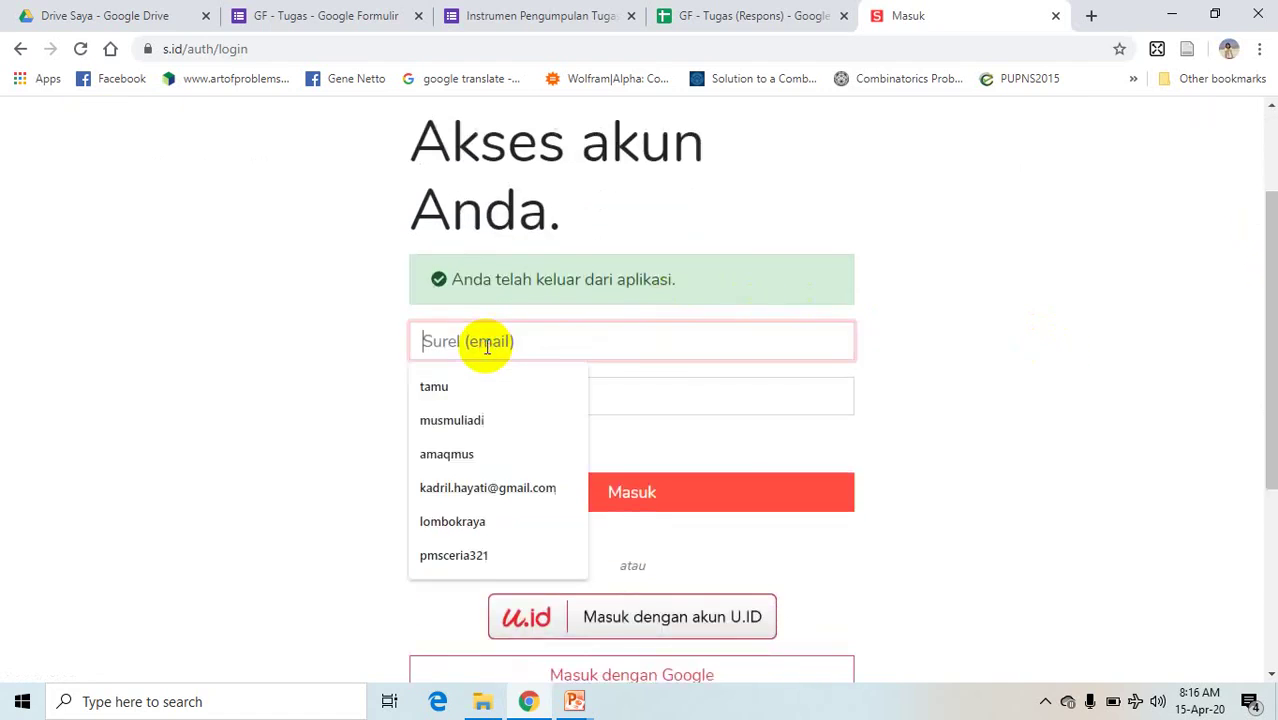
click(280, 401)
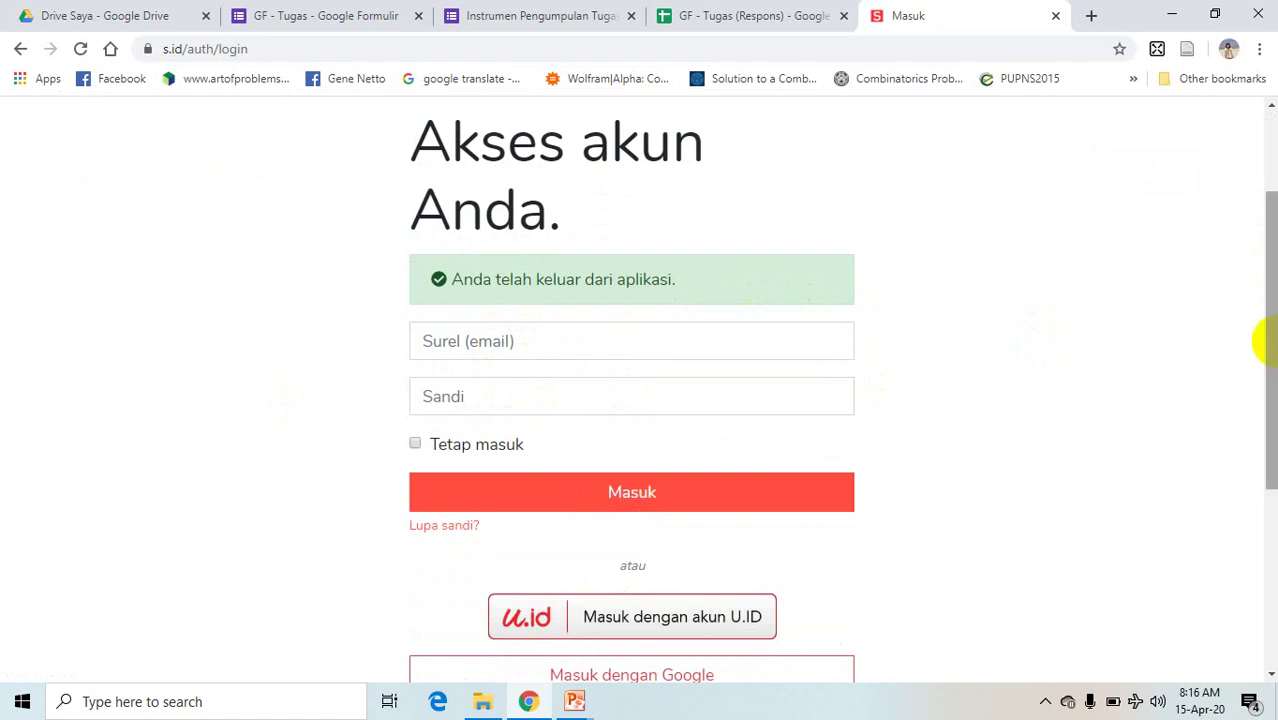
drag(1258, 277, 1258, 354)
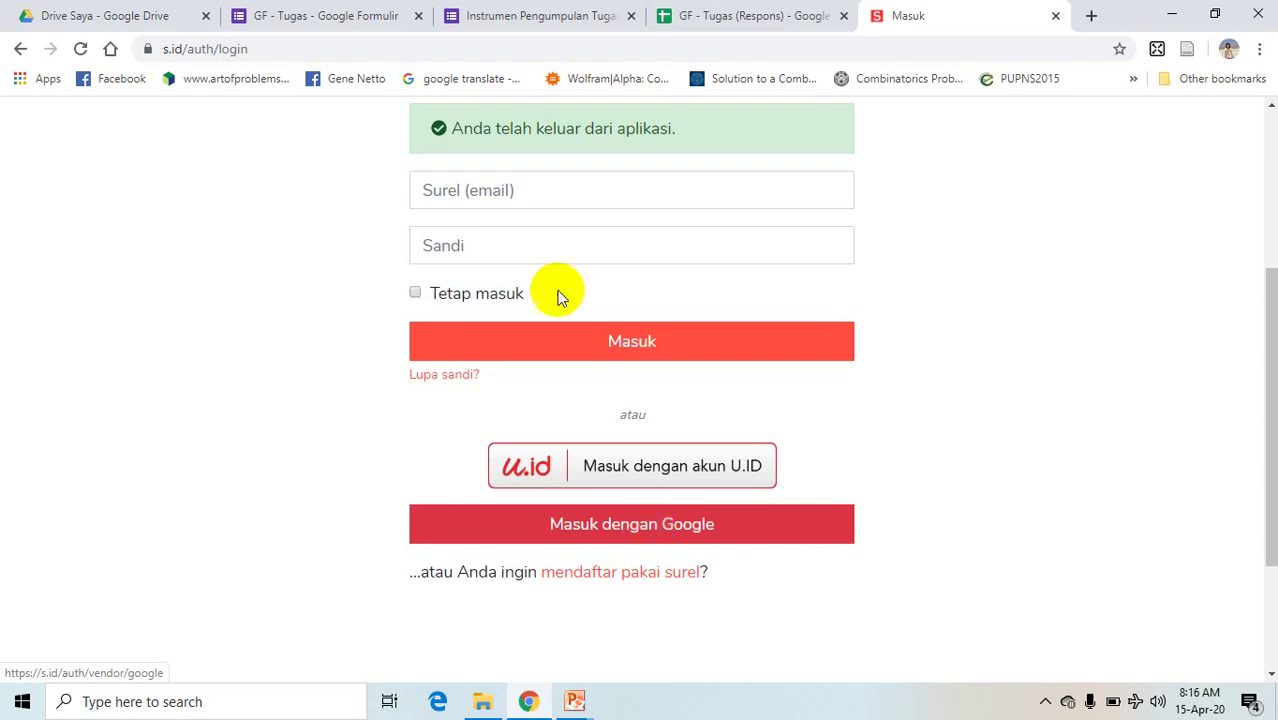
click(525, 190)
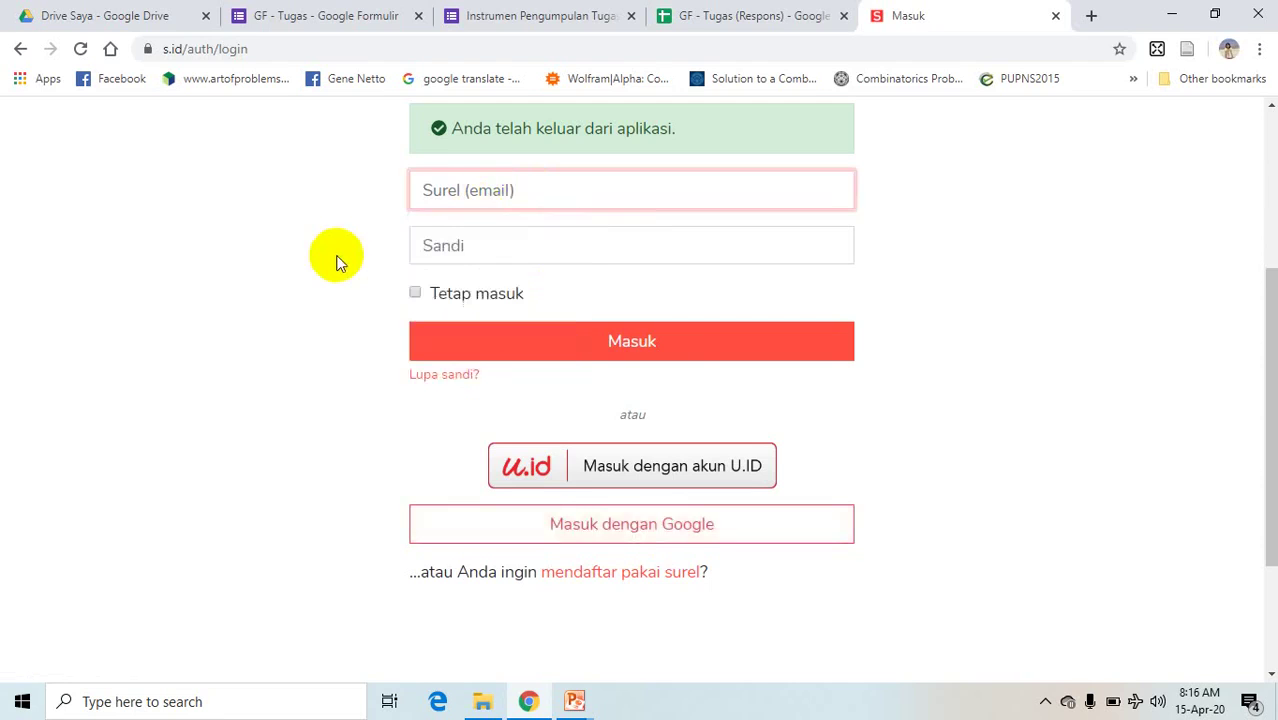
click(485, 243)
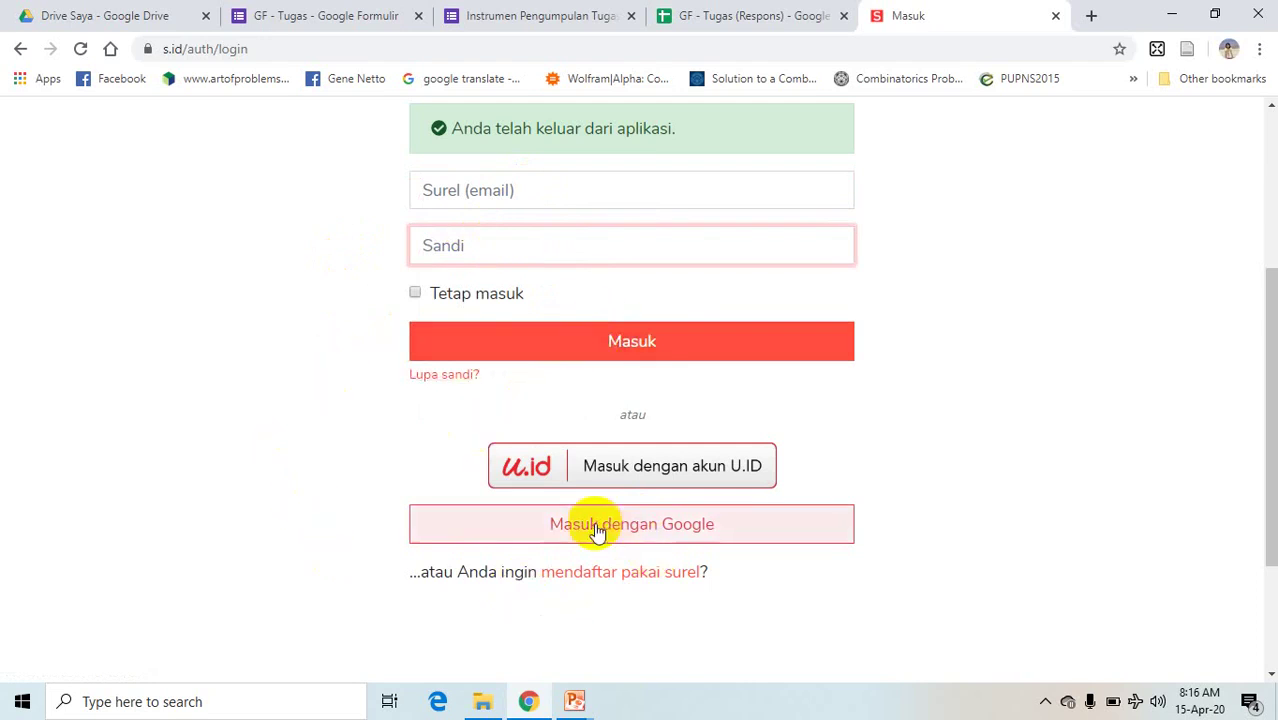
- Sign in to s.id with Google to reach the account chooser, then enter bit.ly as the address
click(632, 538)
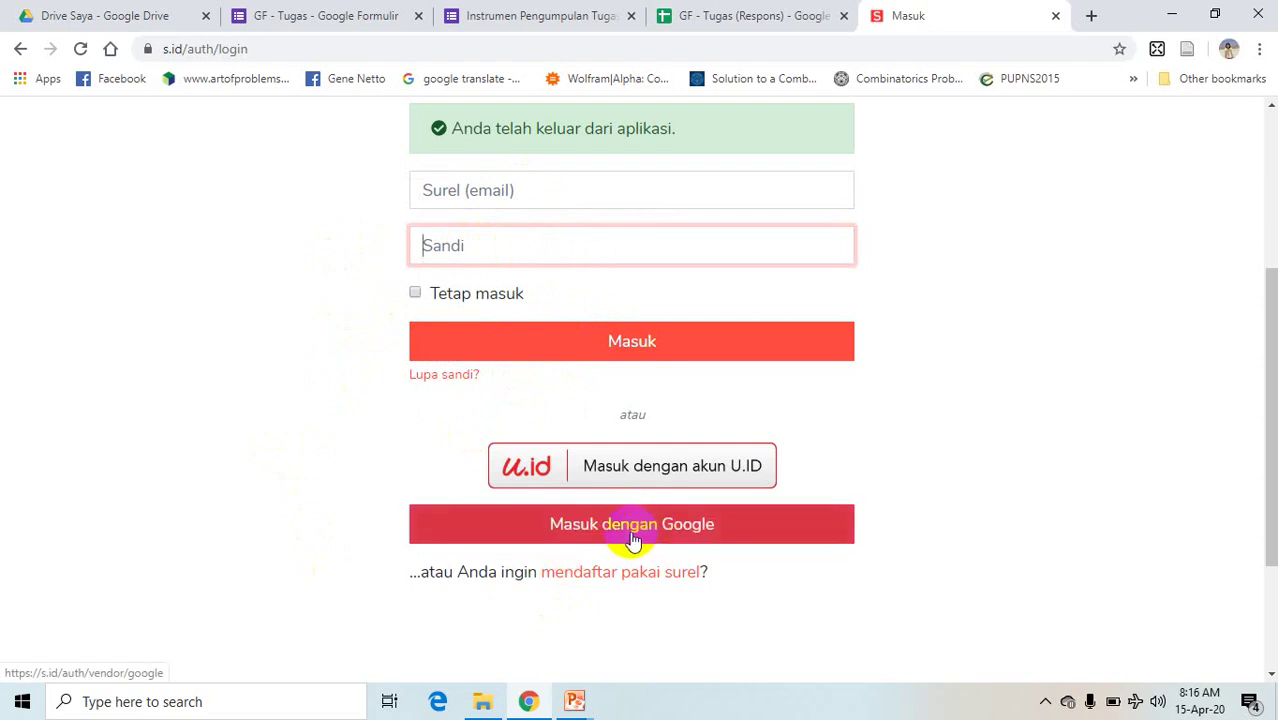
click(643, 540)
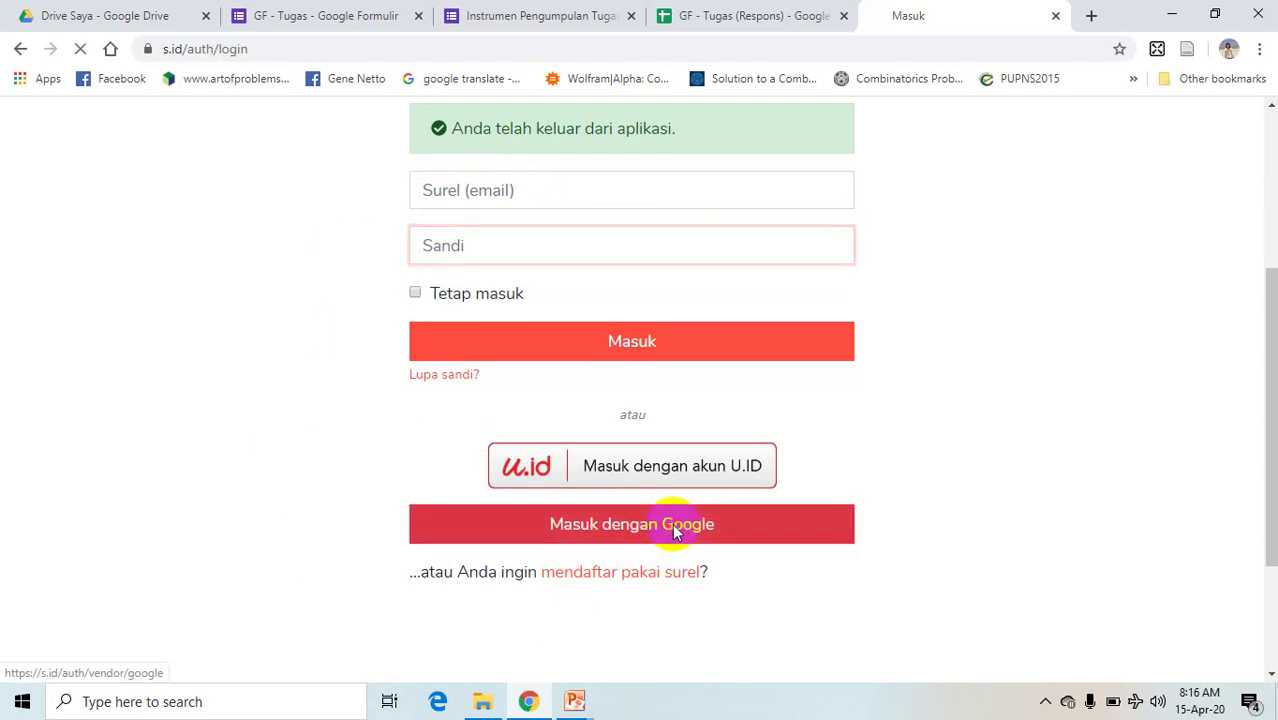
click(674, 532)
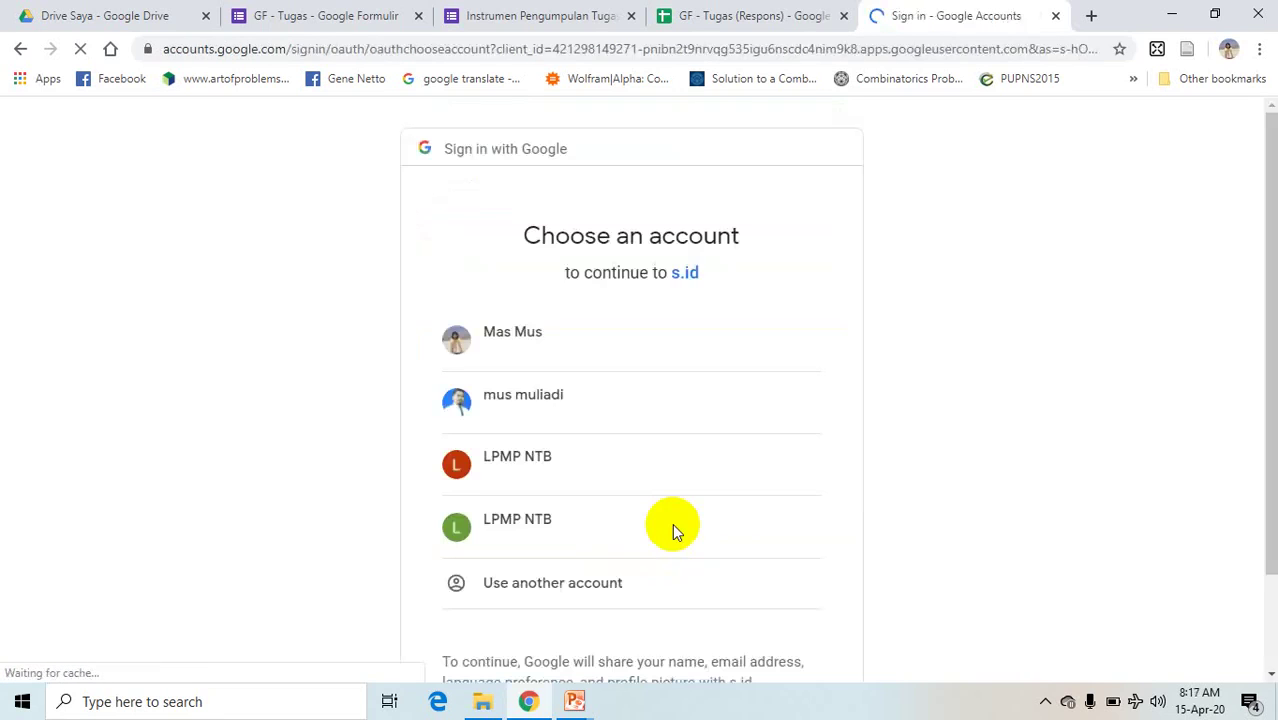
click(532, 333)
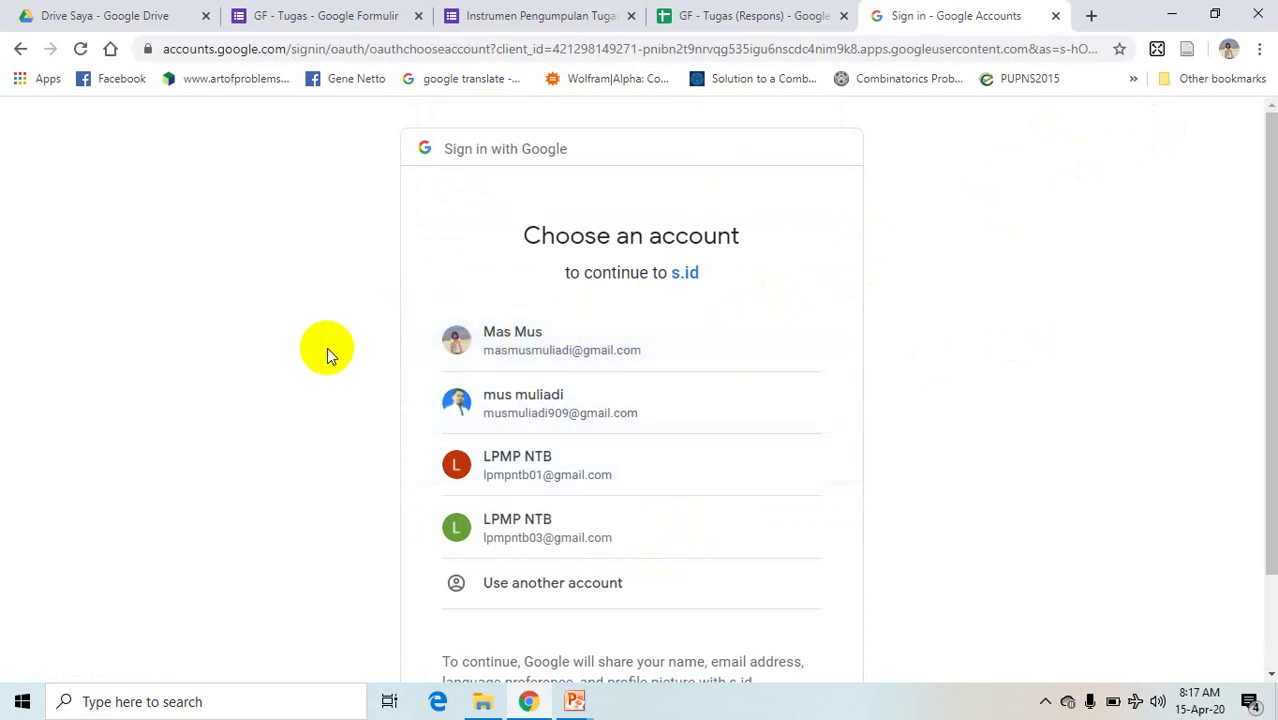
click(872, 49)
text(bit.ly)
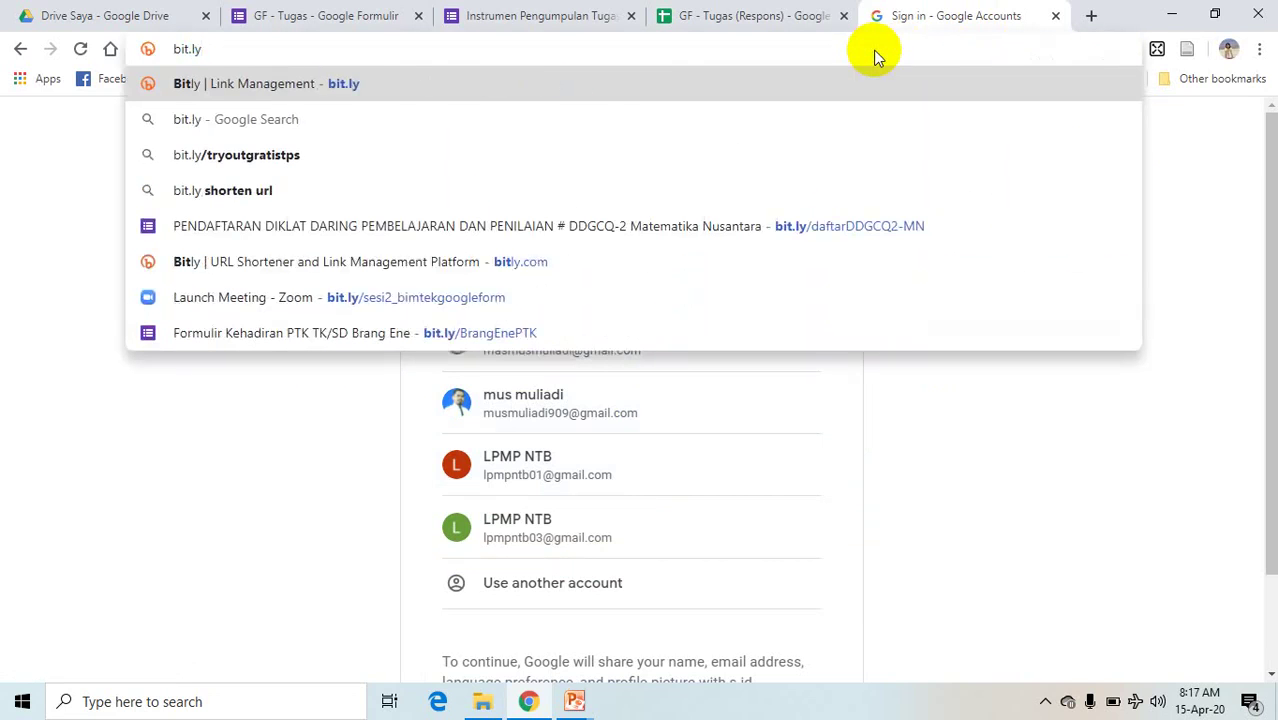
- Load bit.ly's link dashboard, check the Create options, and log out of the existing account
key(Return)
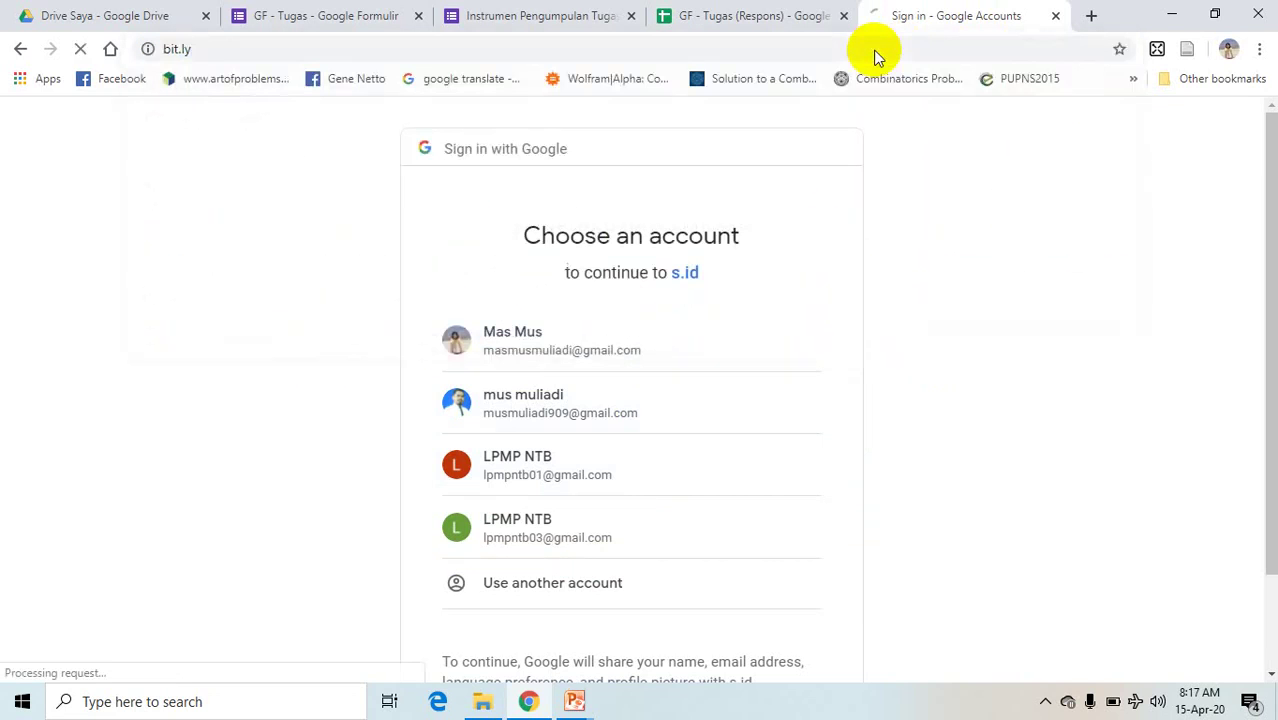
click(984, 157)
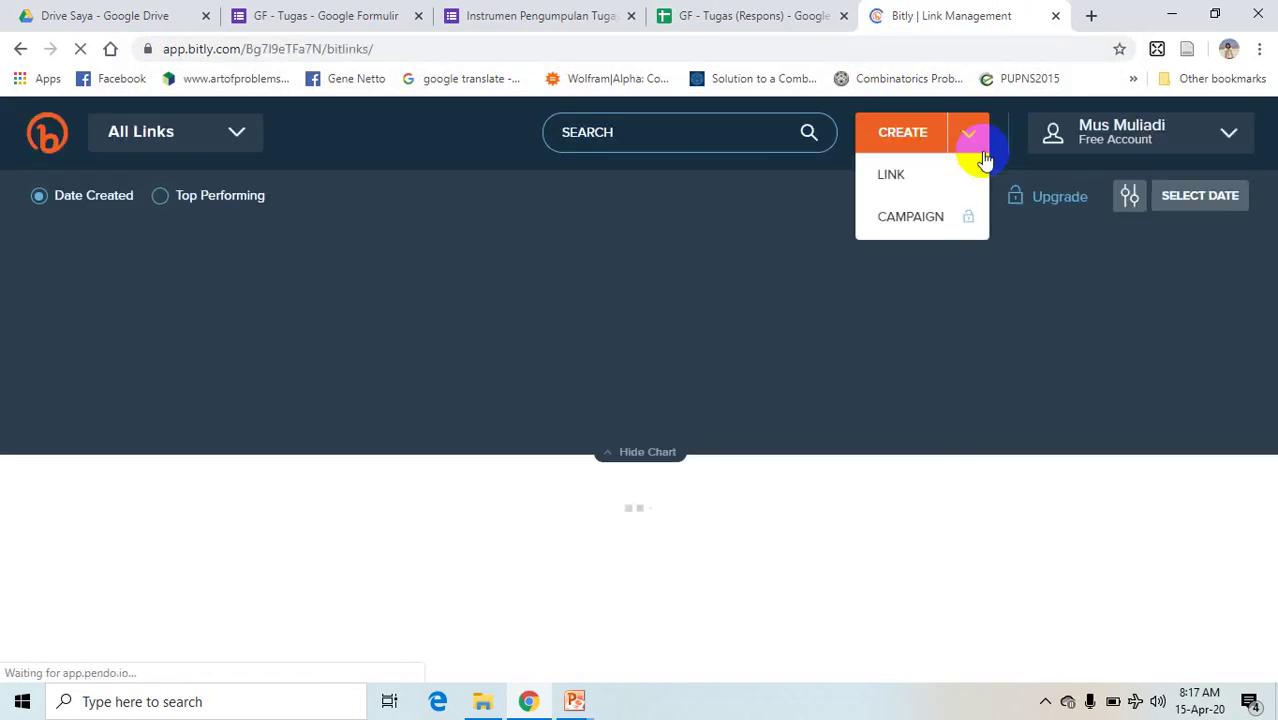
click(1229, 138)
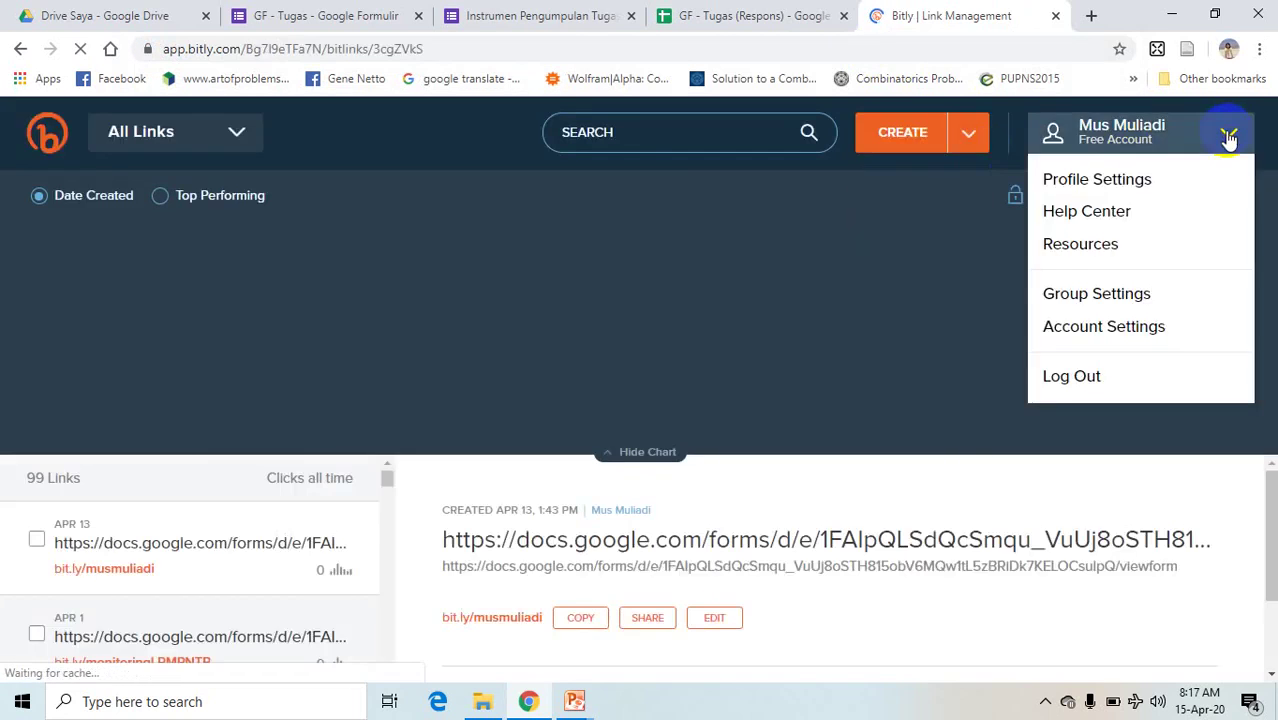
click(1071, 377)
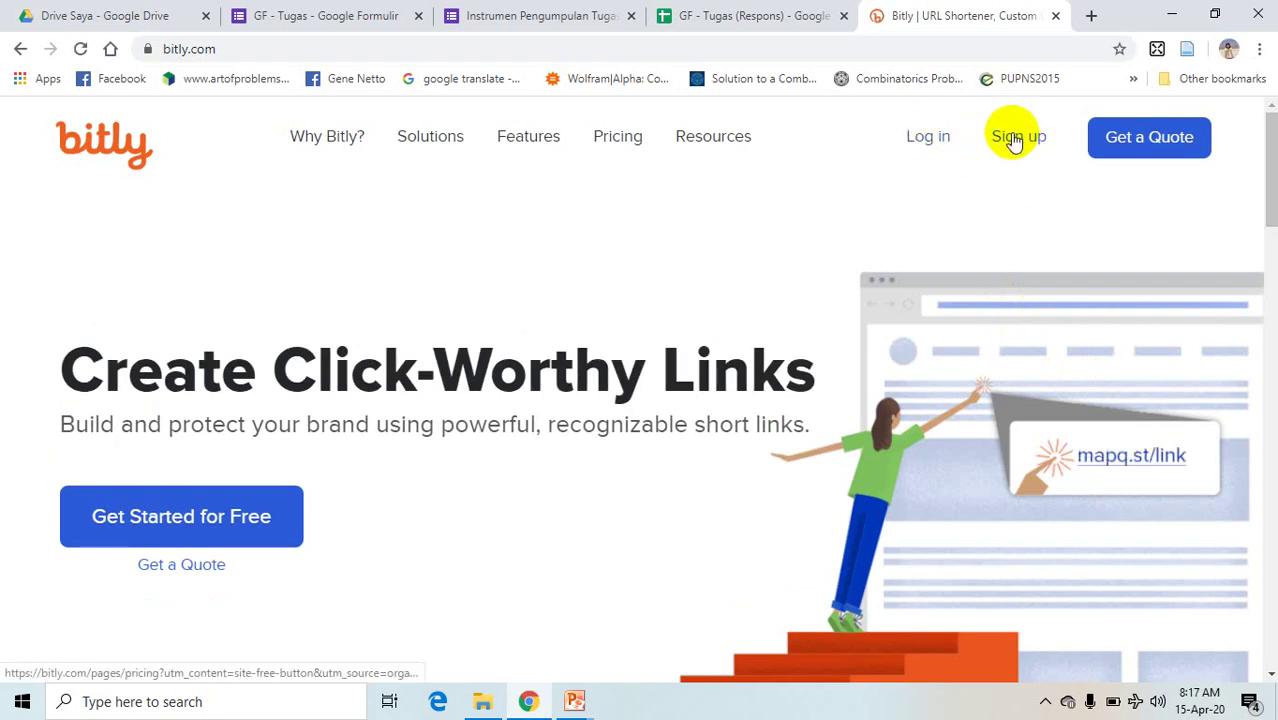
- Go from Bitly's Sign up button to the pricing page's 'Sign up for free here' link
click(1014, 140)
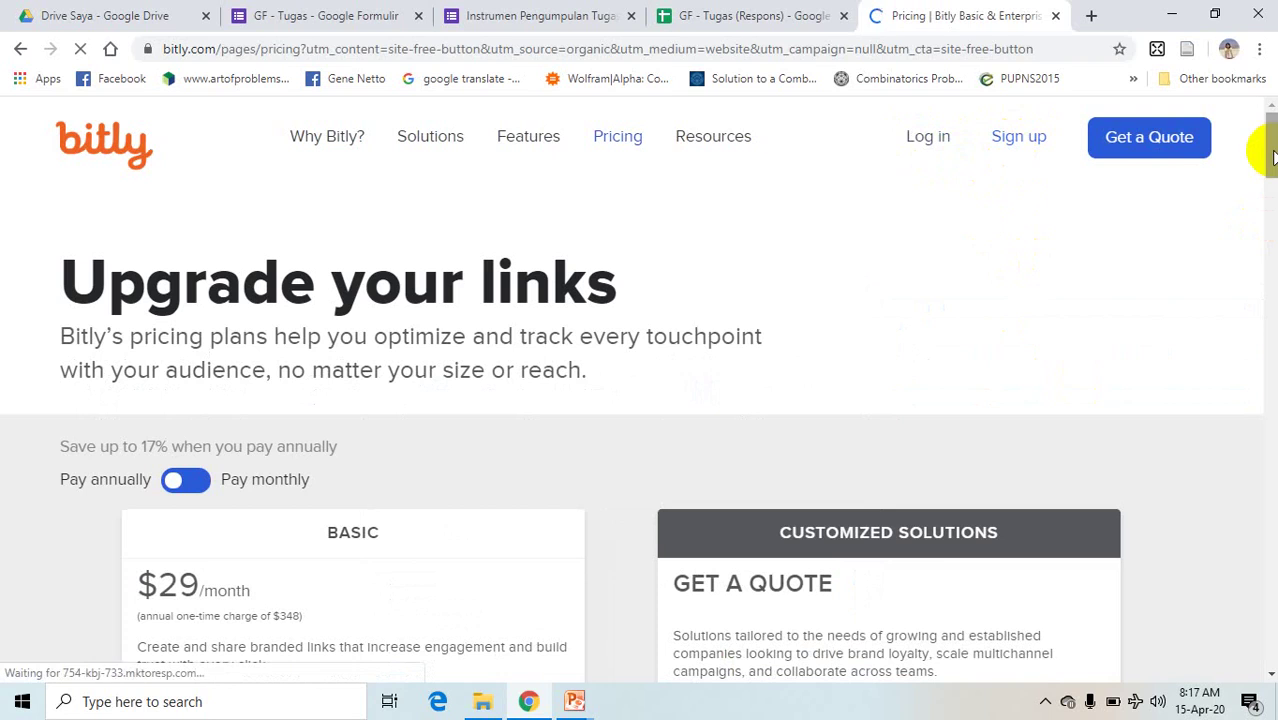
drag(1272, 155, 1270, 238)
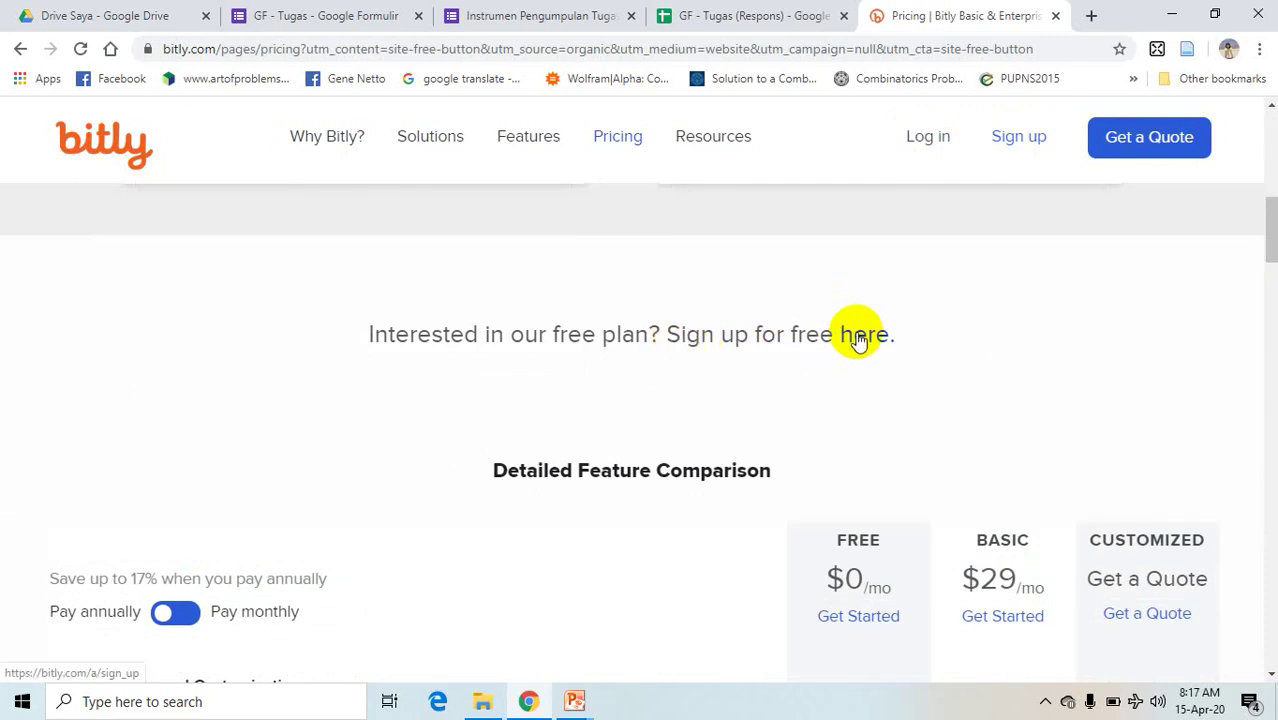
click(858, 338)
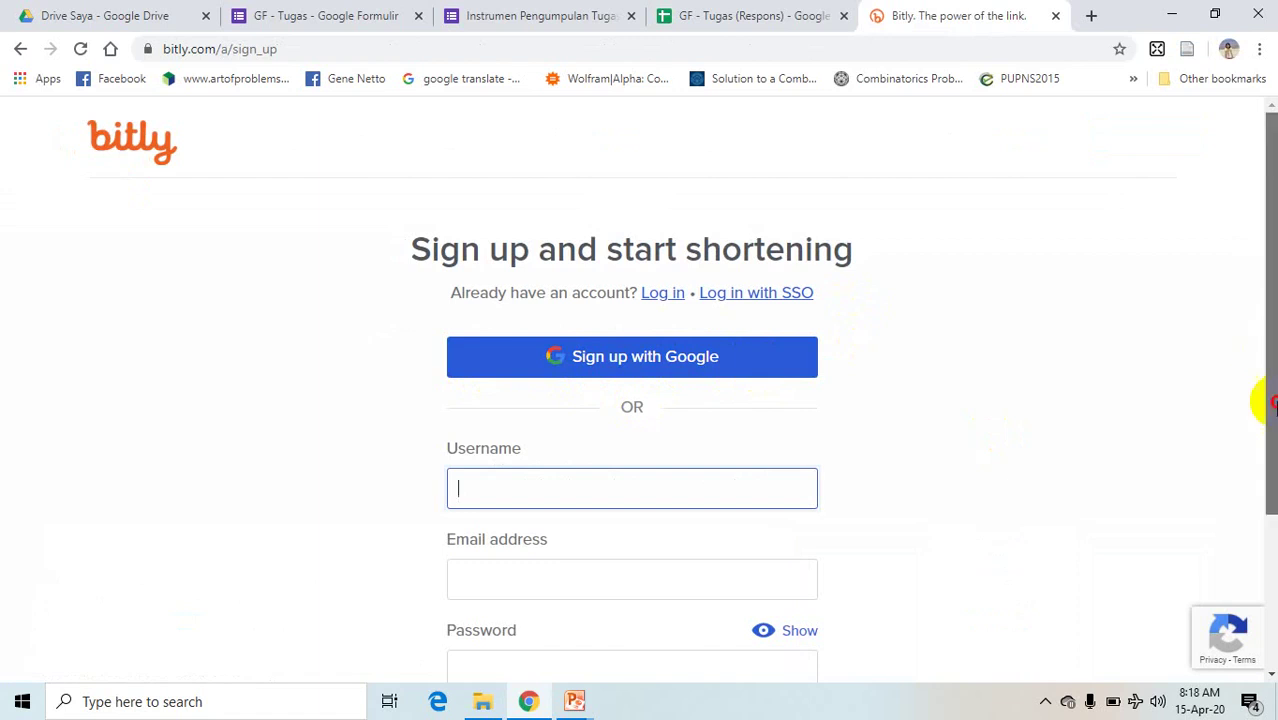
- Fill in the new account's username, correcting a mistaken entry with the saved suggestion
scroll(1266, 408, down, 1)
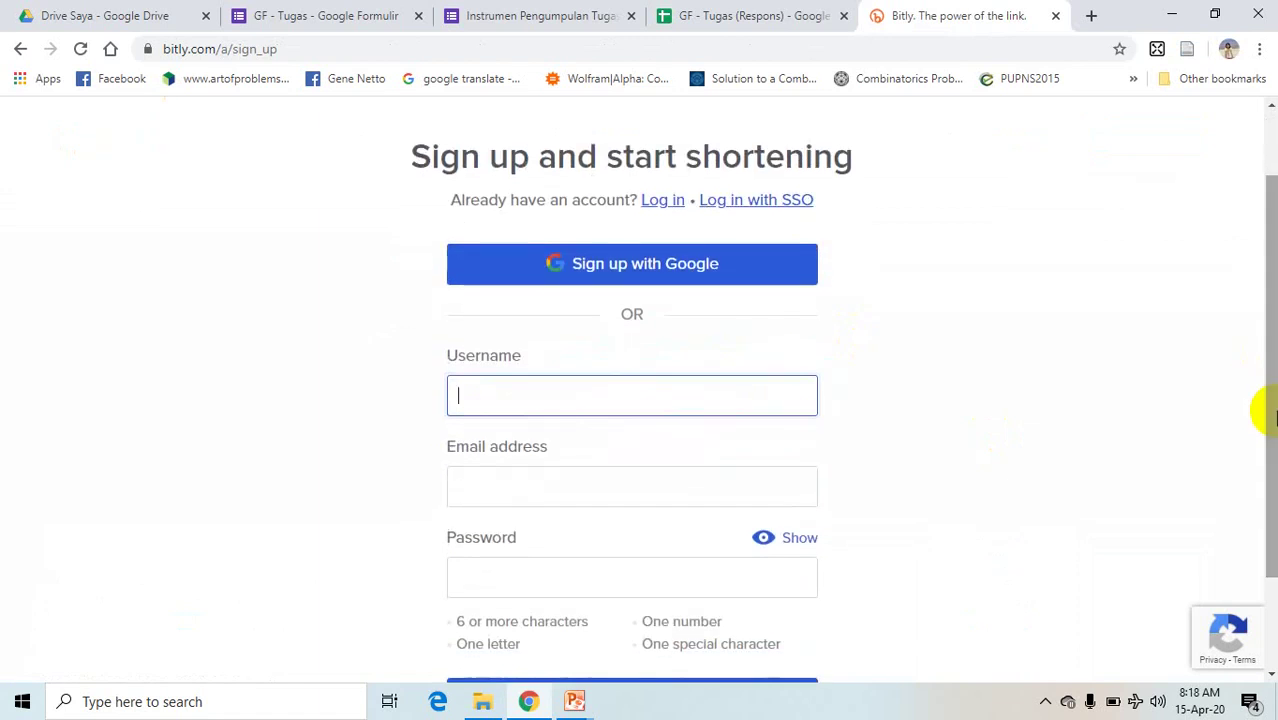
click(501, 394)
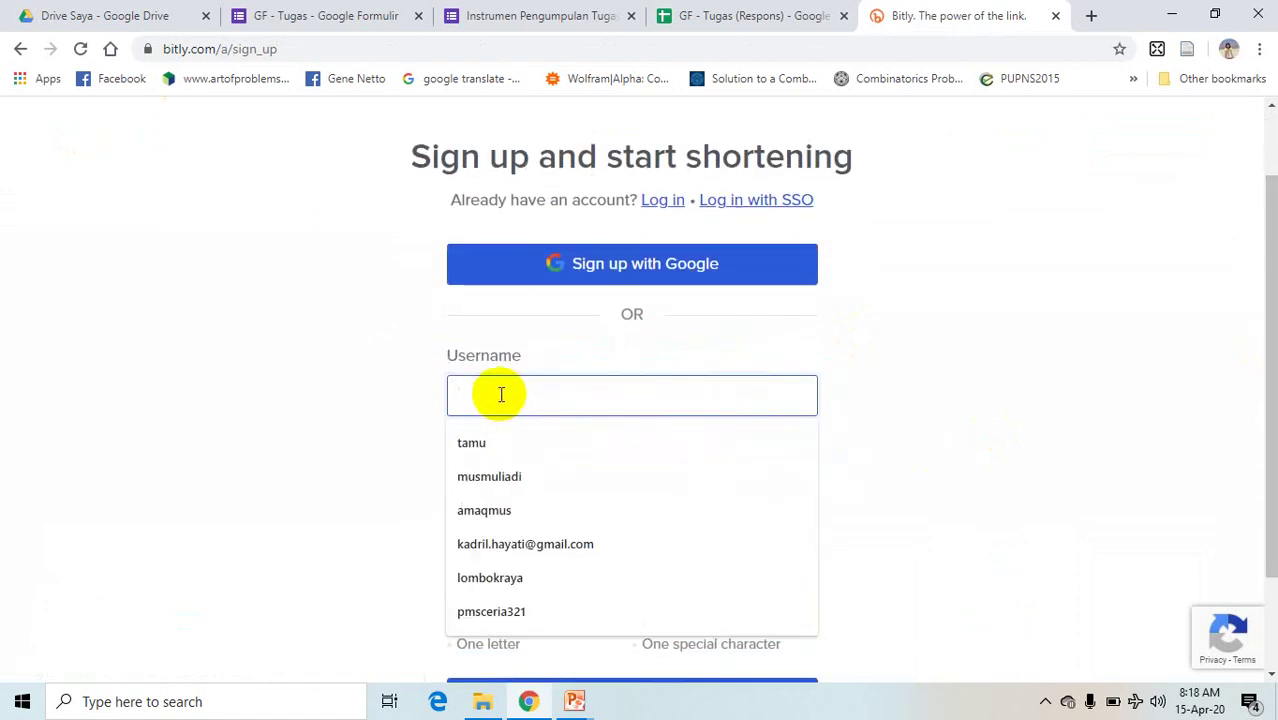
click(342, 397)
click(487, 396)
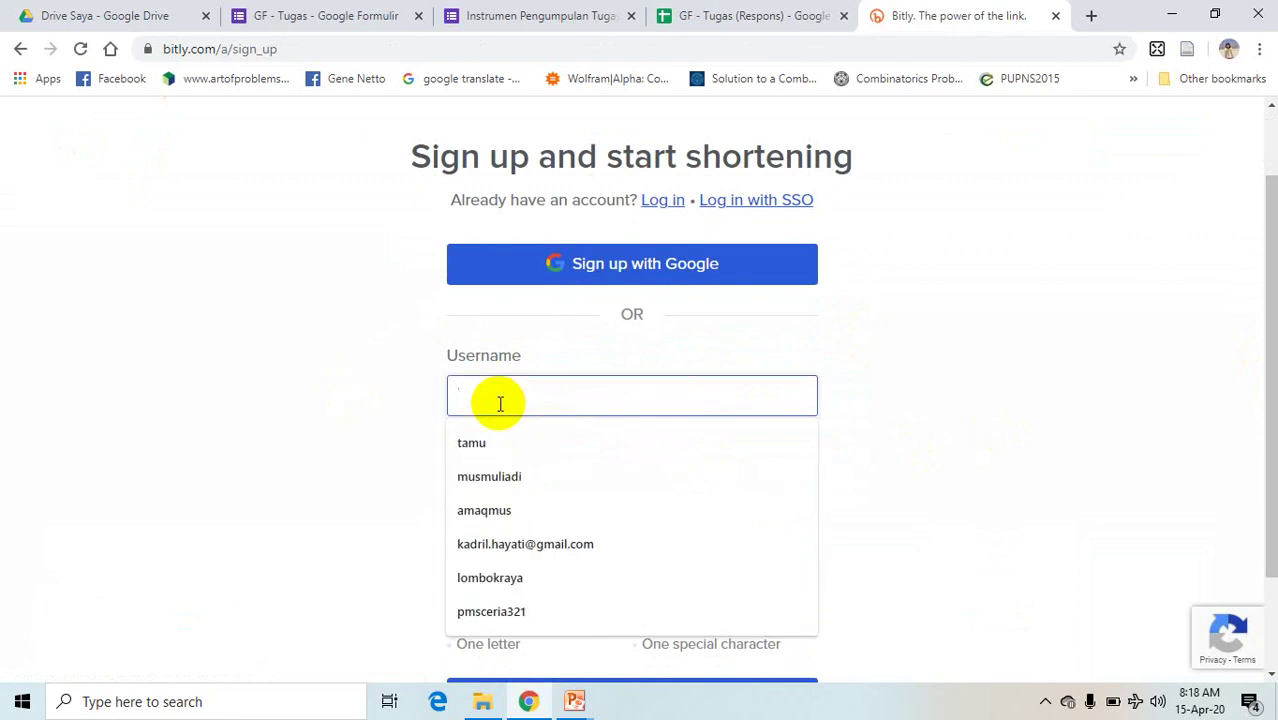
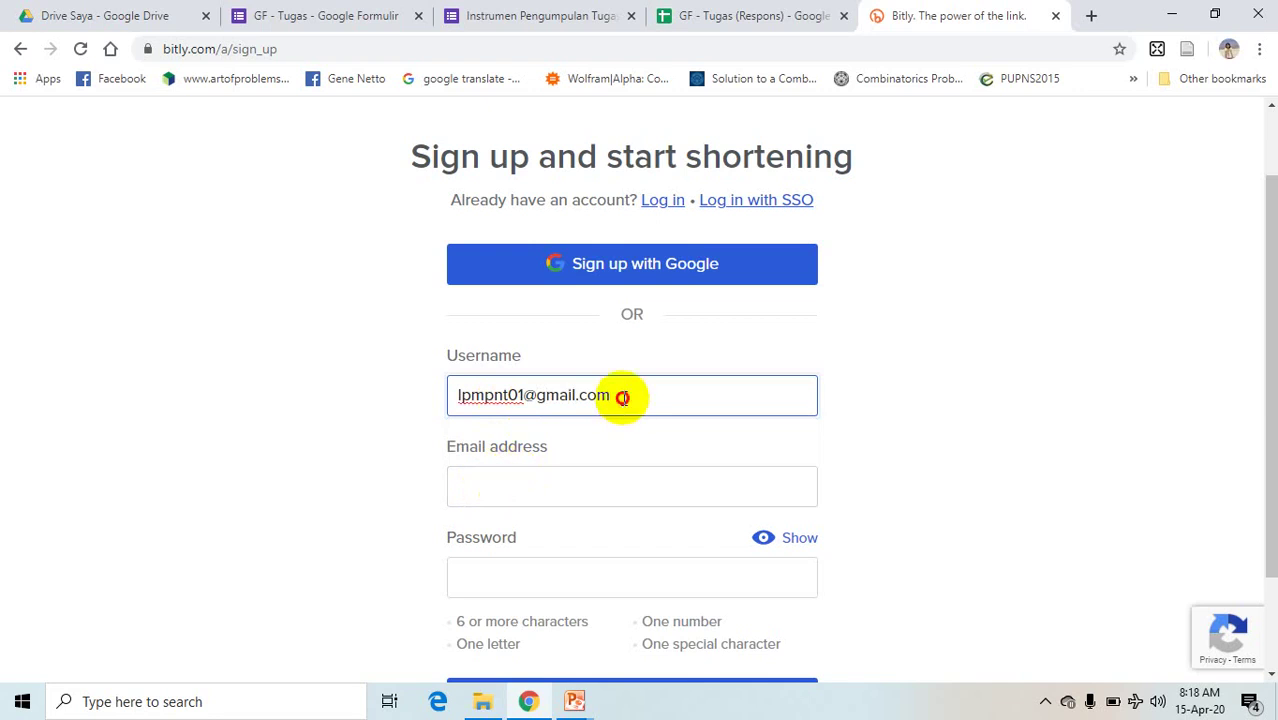
drag(622, 397, 425, 402)
key(ctrl+c)
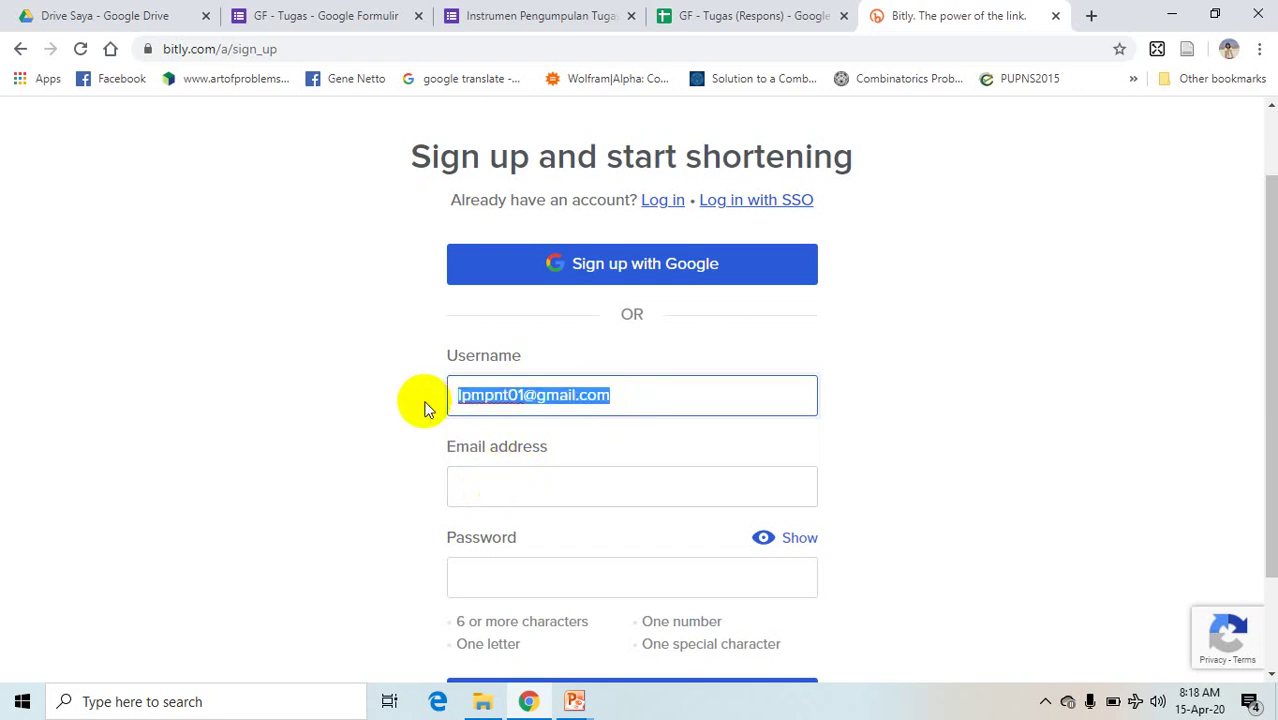
key(BackSpace)
text(lp)
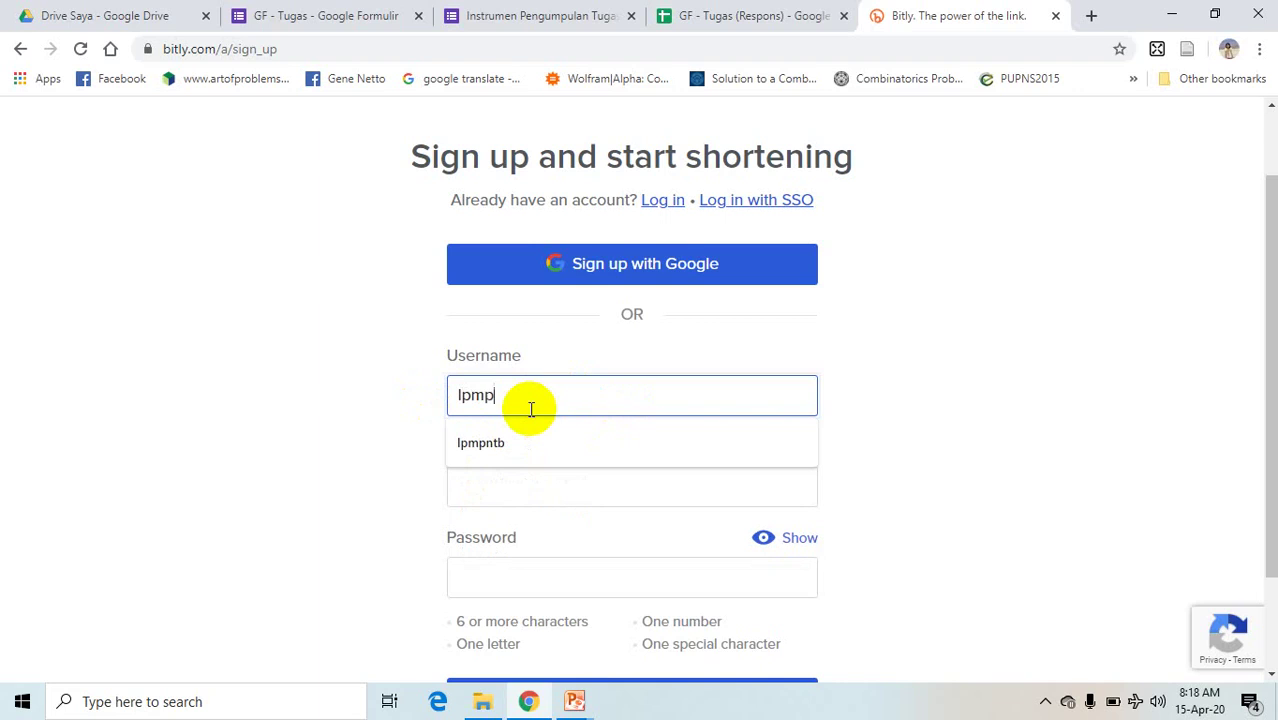
text(mp)
click(499, 446)
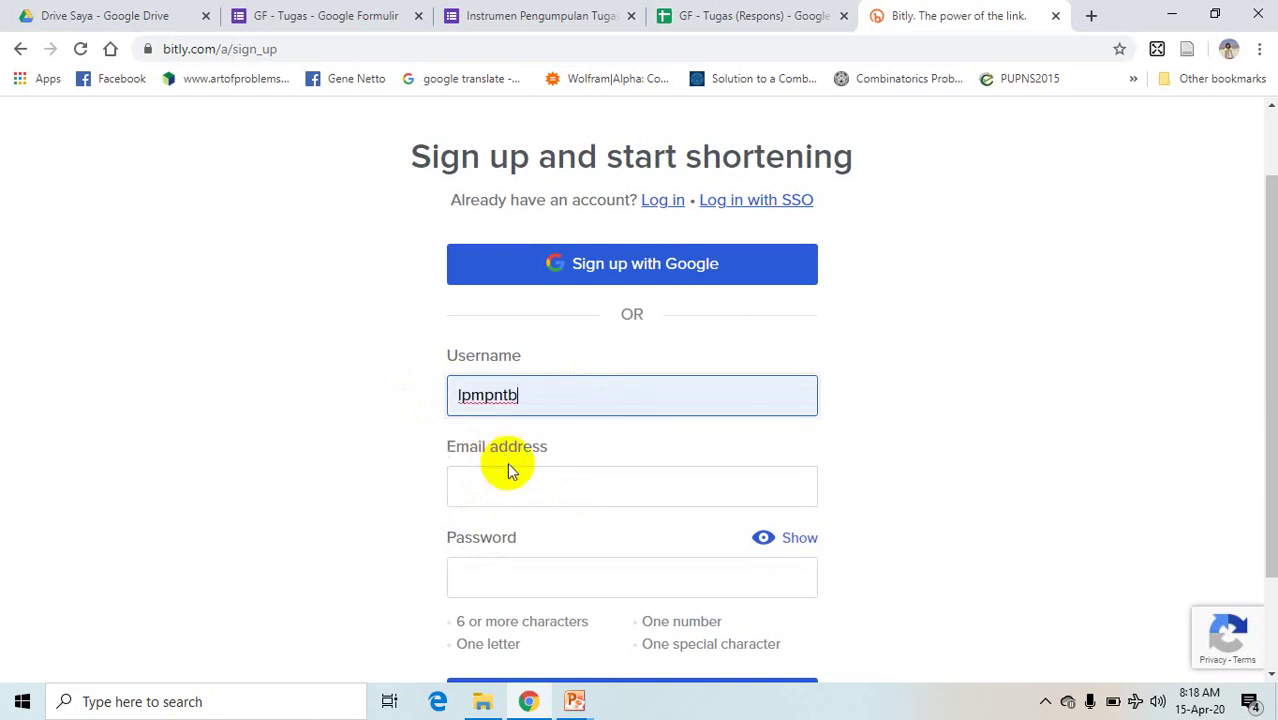
- Paste the account e-mail address, enter a password, and submit the sign-up form
click(500, 493)
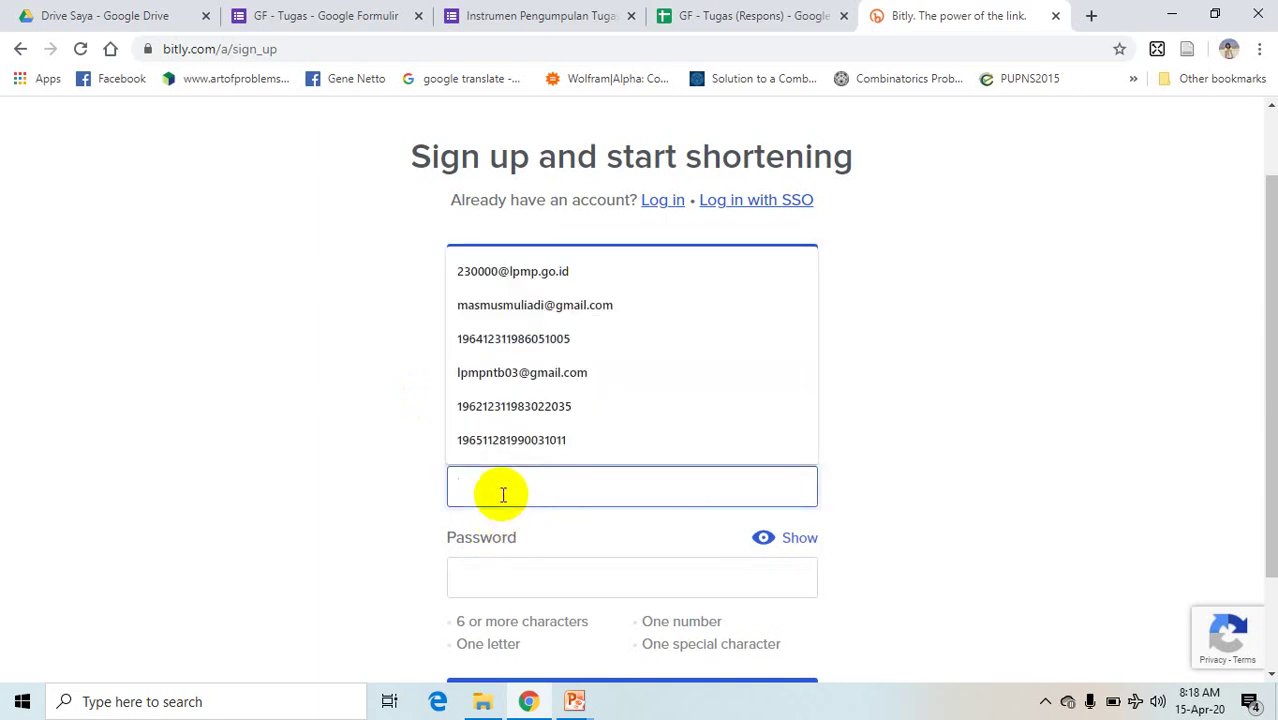
key(ctrl+v)
click(482, 571)
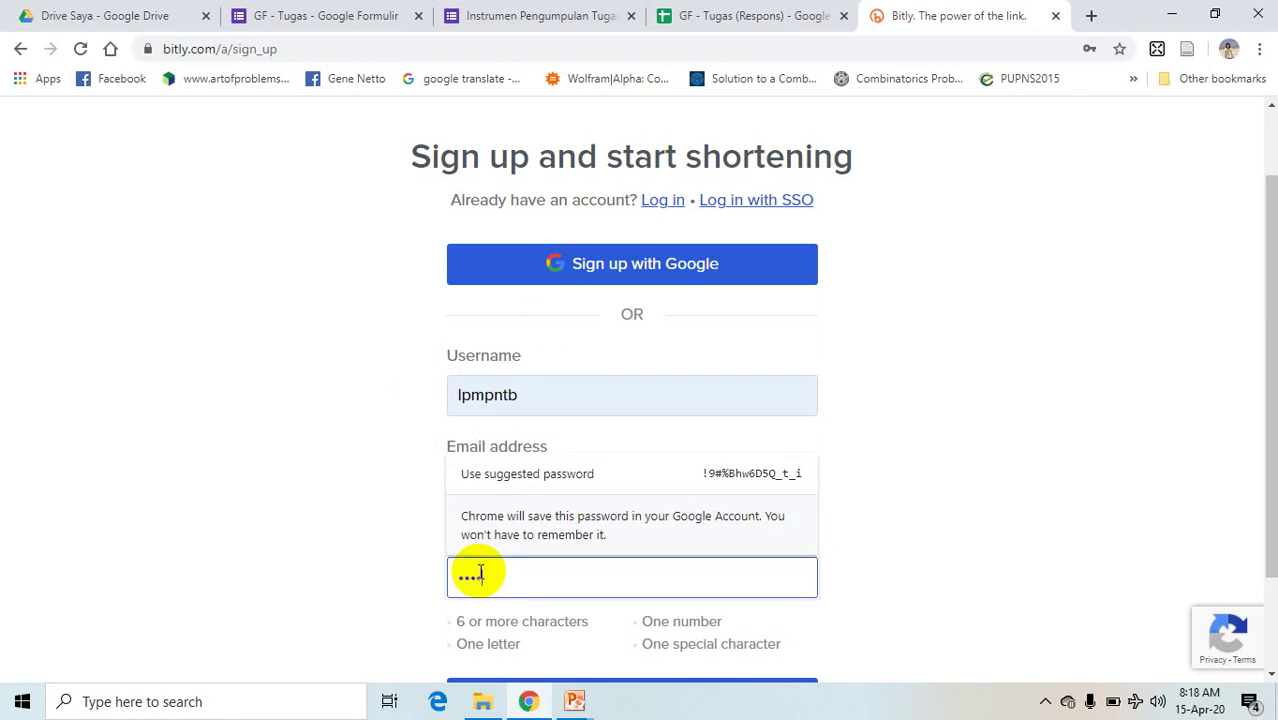
text(*******)
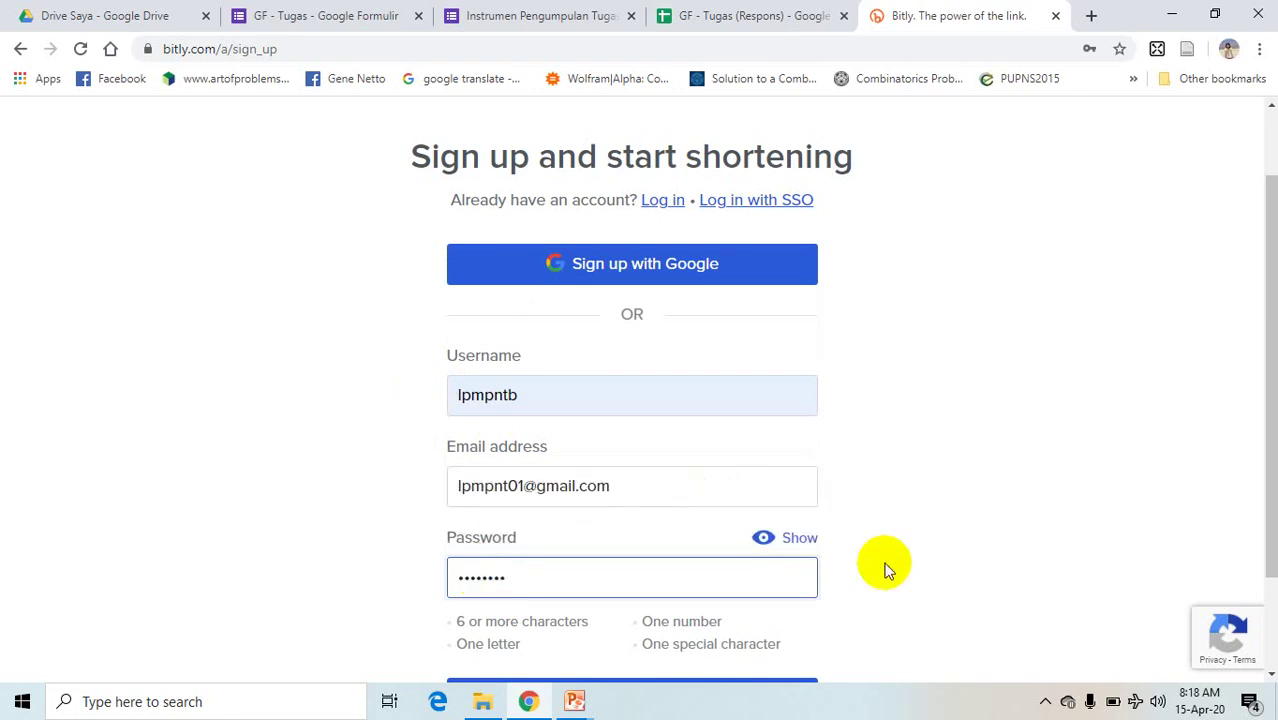
click(919, 574)
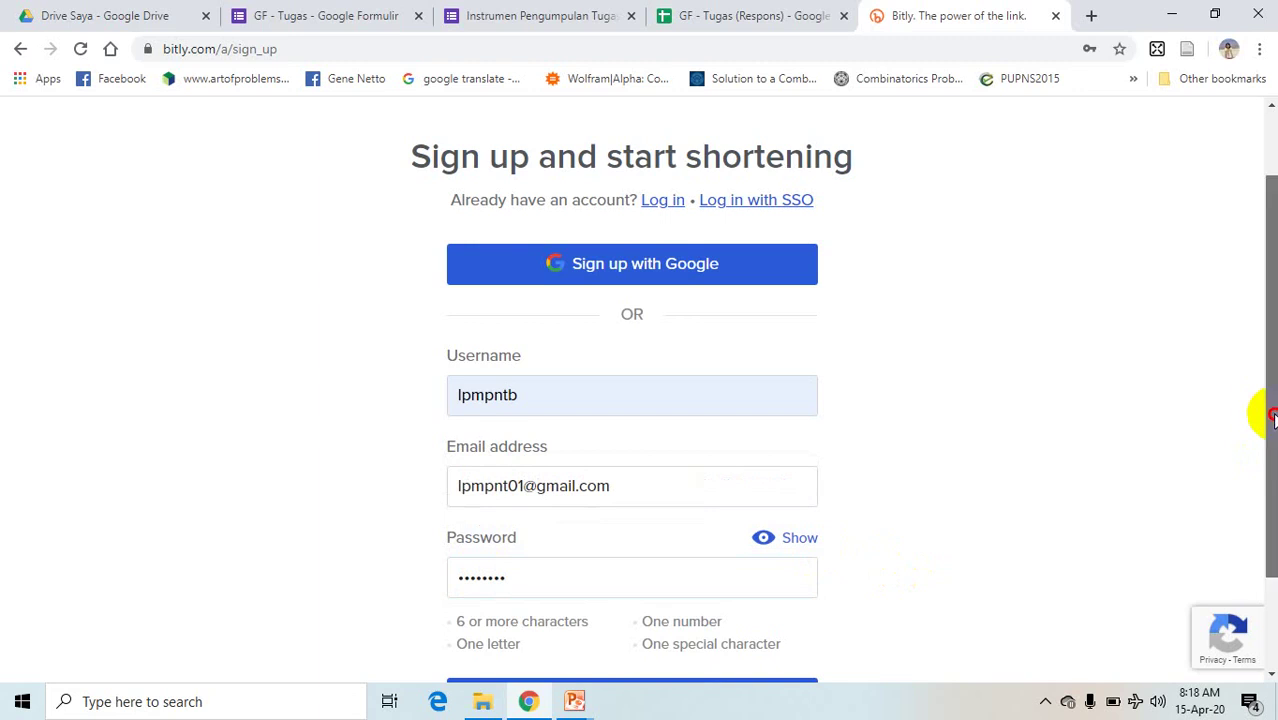
drag(1264, 408, 1264, 486)
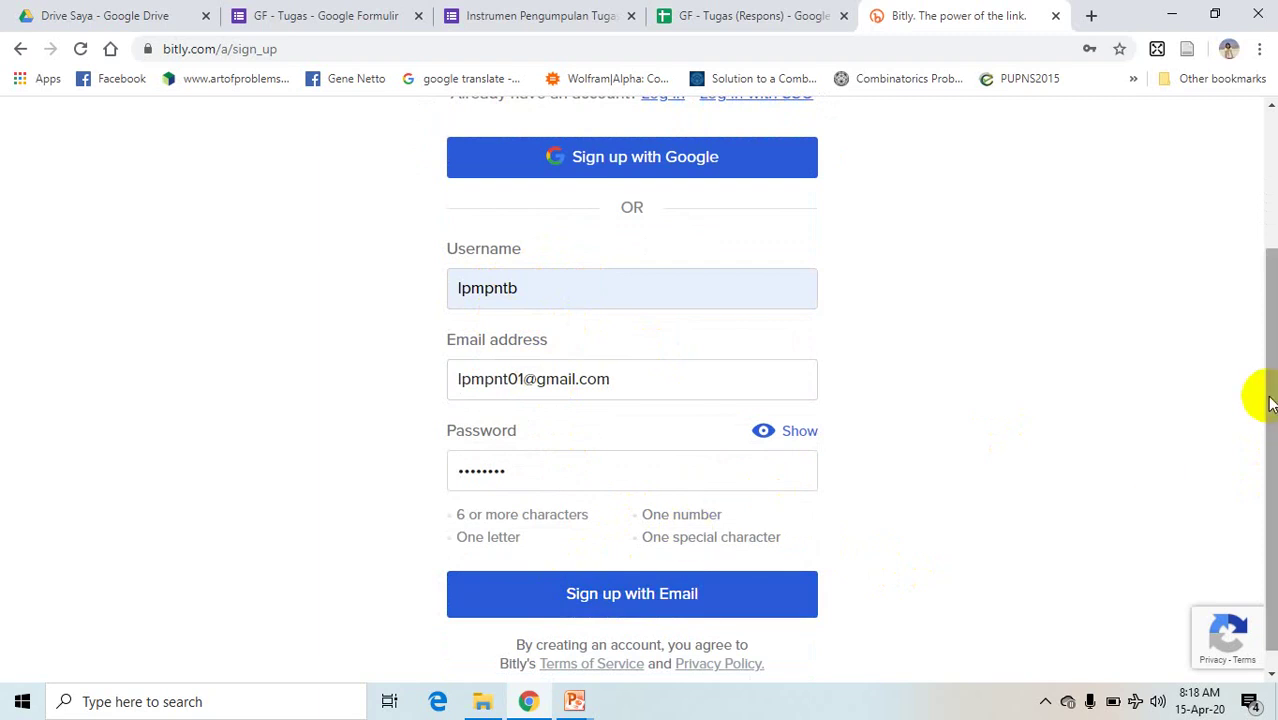
drag(1267, 437, 1258, 457)
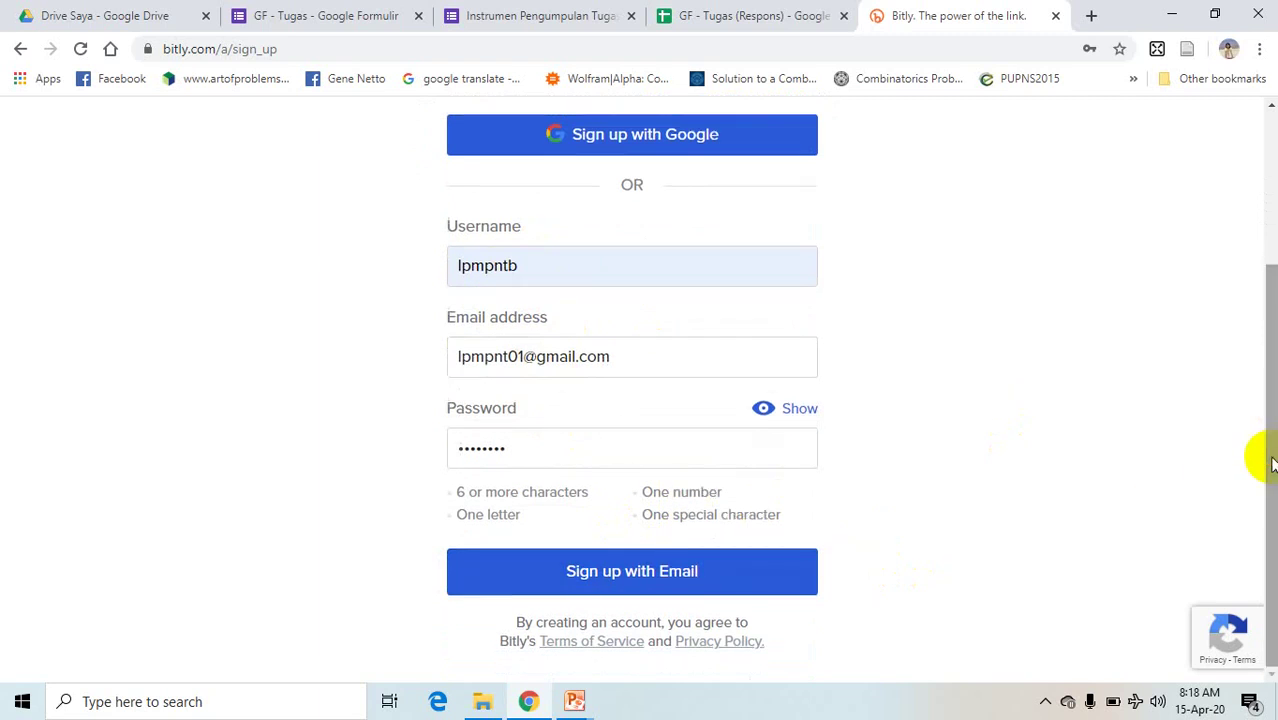
click(670, 576)
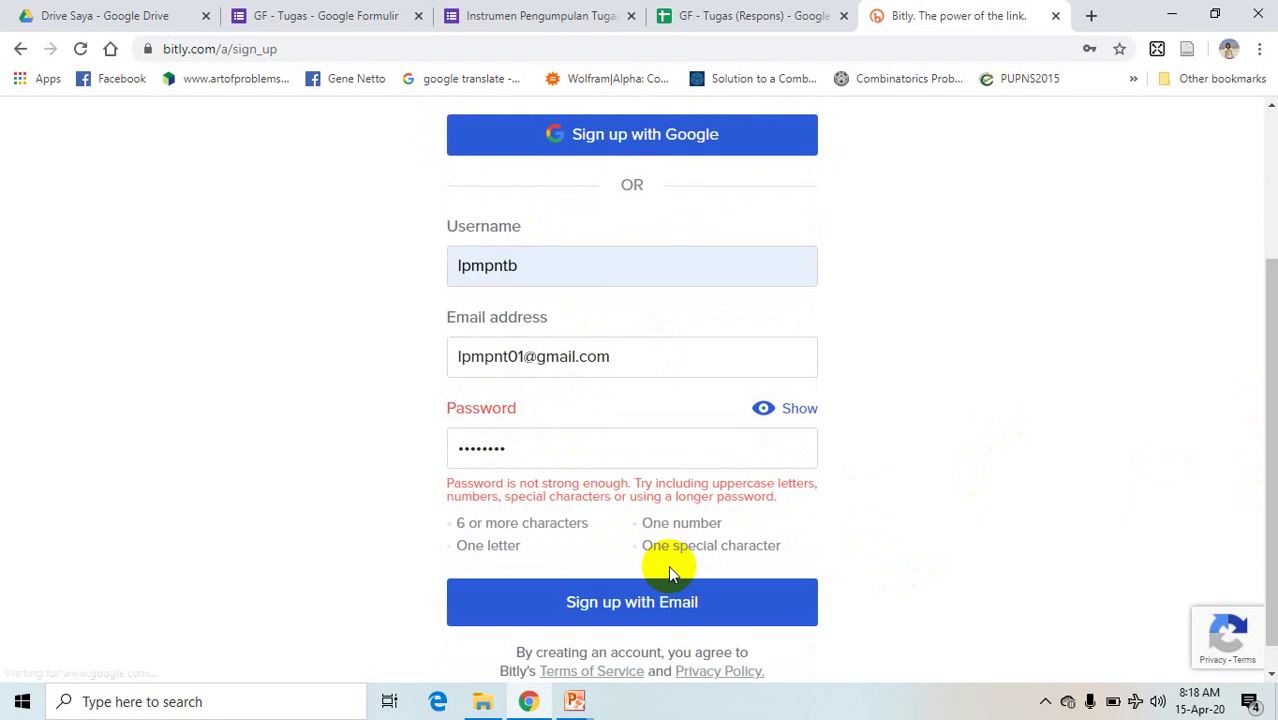
- Strengthen the rejected password and submit the sign-up form again
click(537, 458)
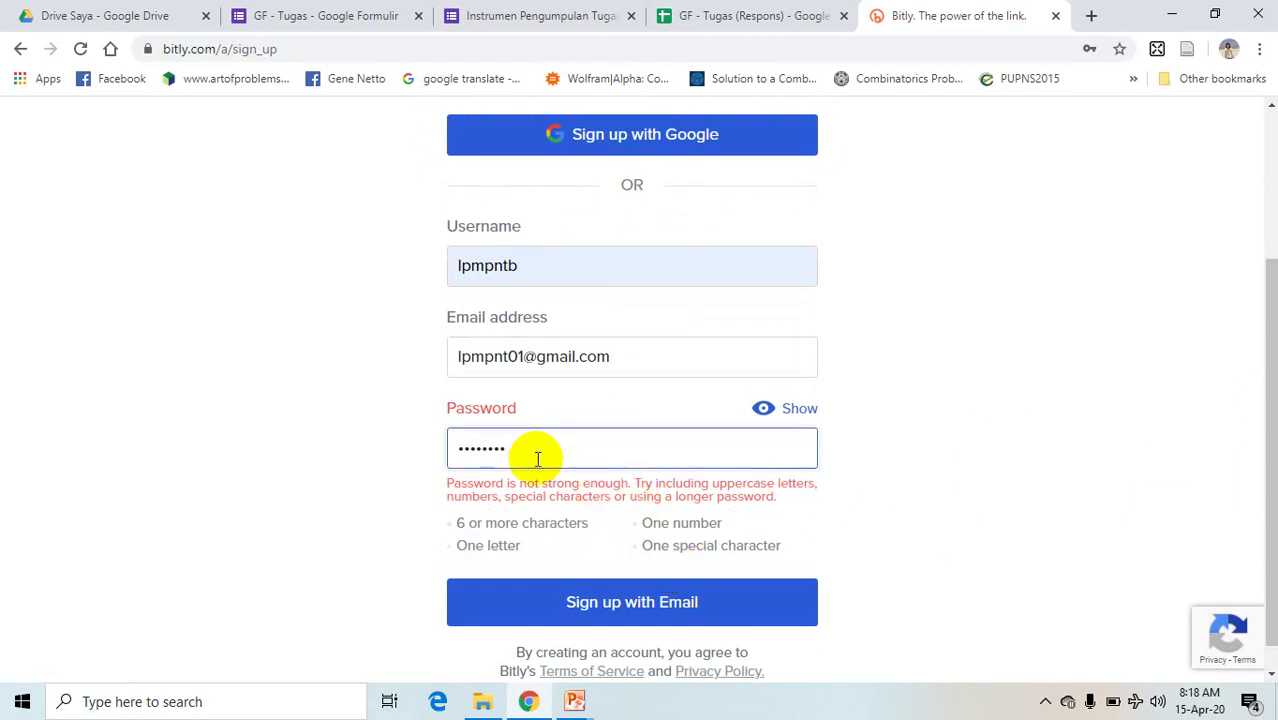
key(BackSpace)
key(BackSpace)
key(BackSpace)
key(BackSpace)
key(BackSpace)
key(BackSpace)
key(BackSpace)
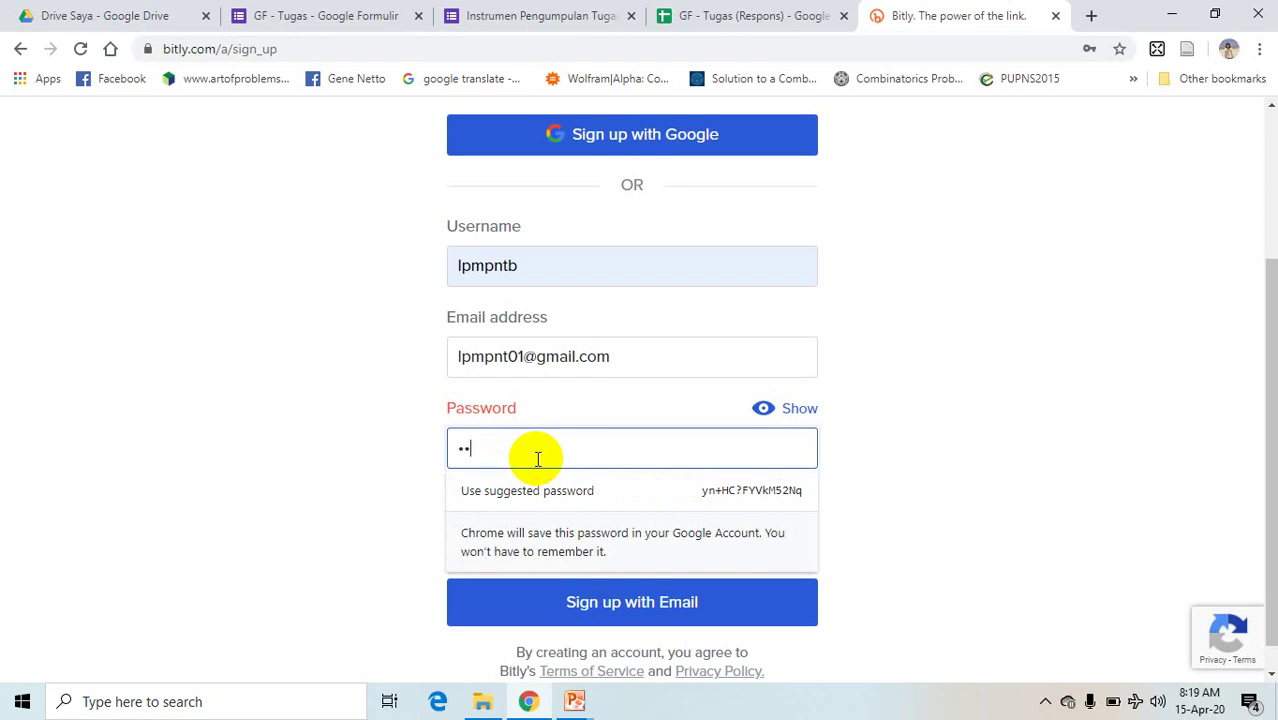
text(nt)
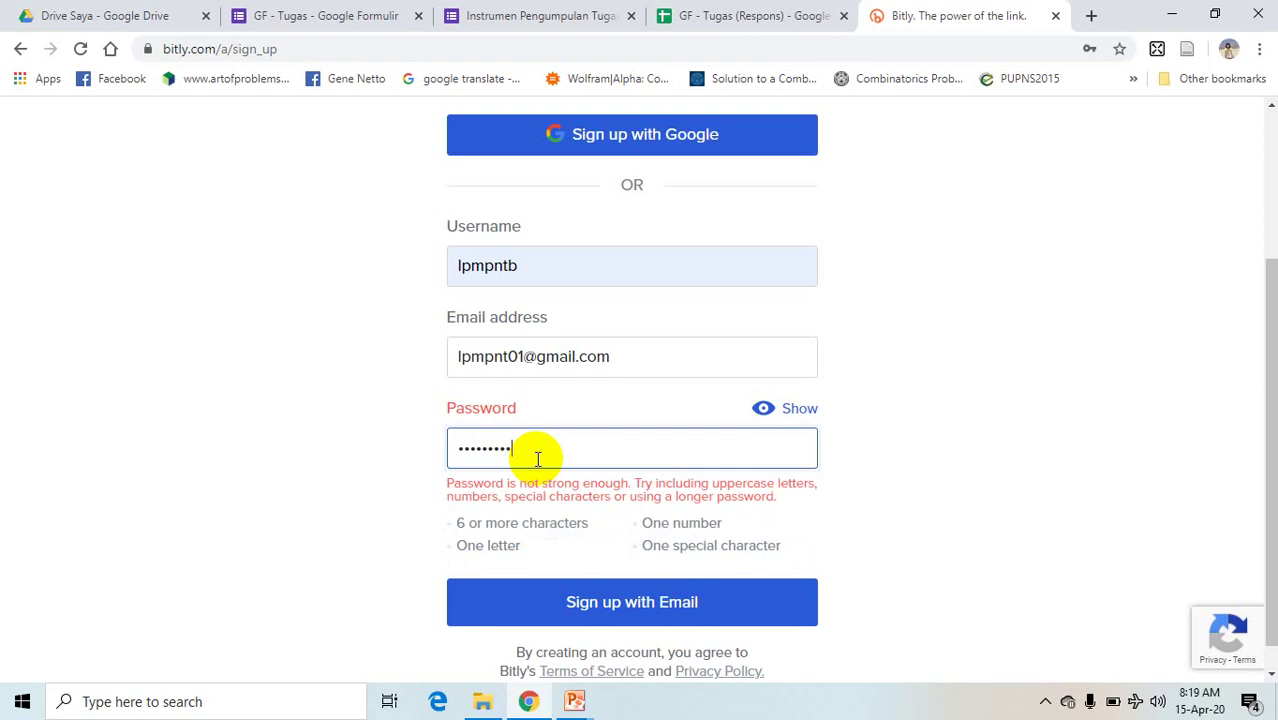
click(558, 607)
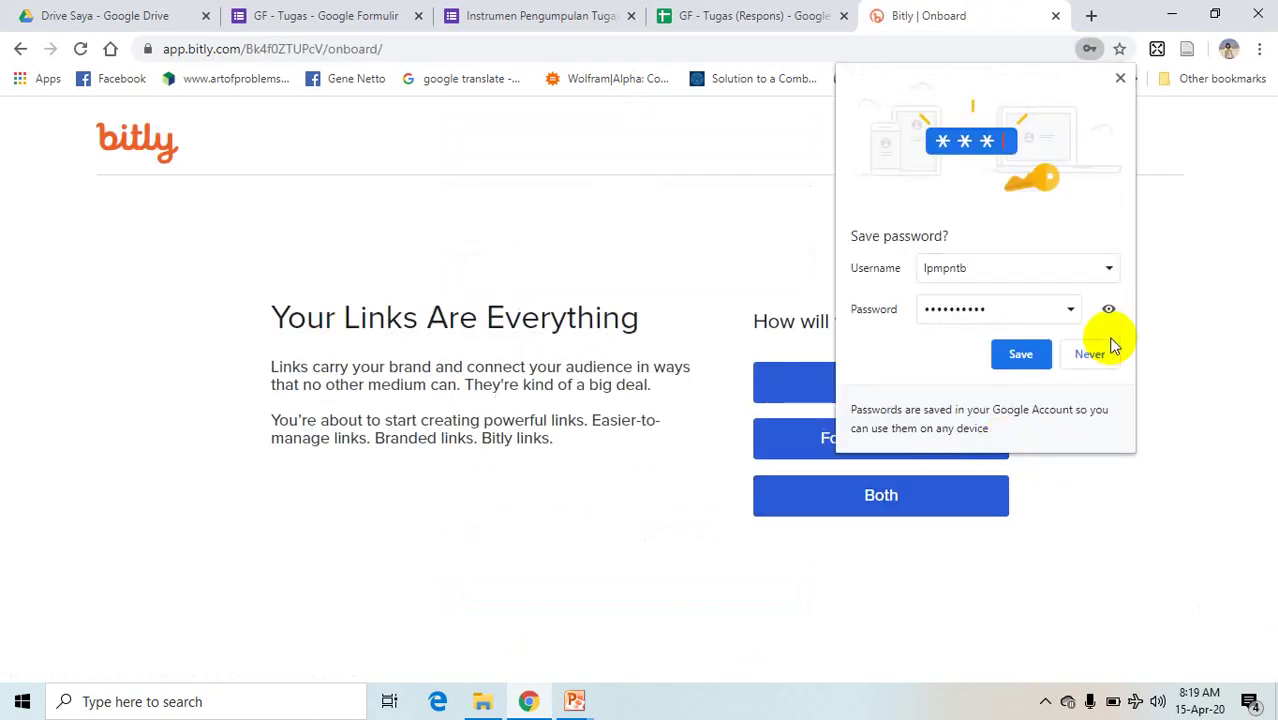
- Decline password saving, choose For work, fill in names and organization, and pick Individual Contributor
click(1098, 350)
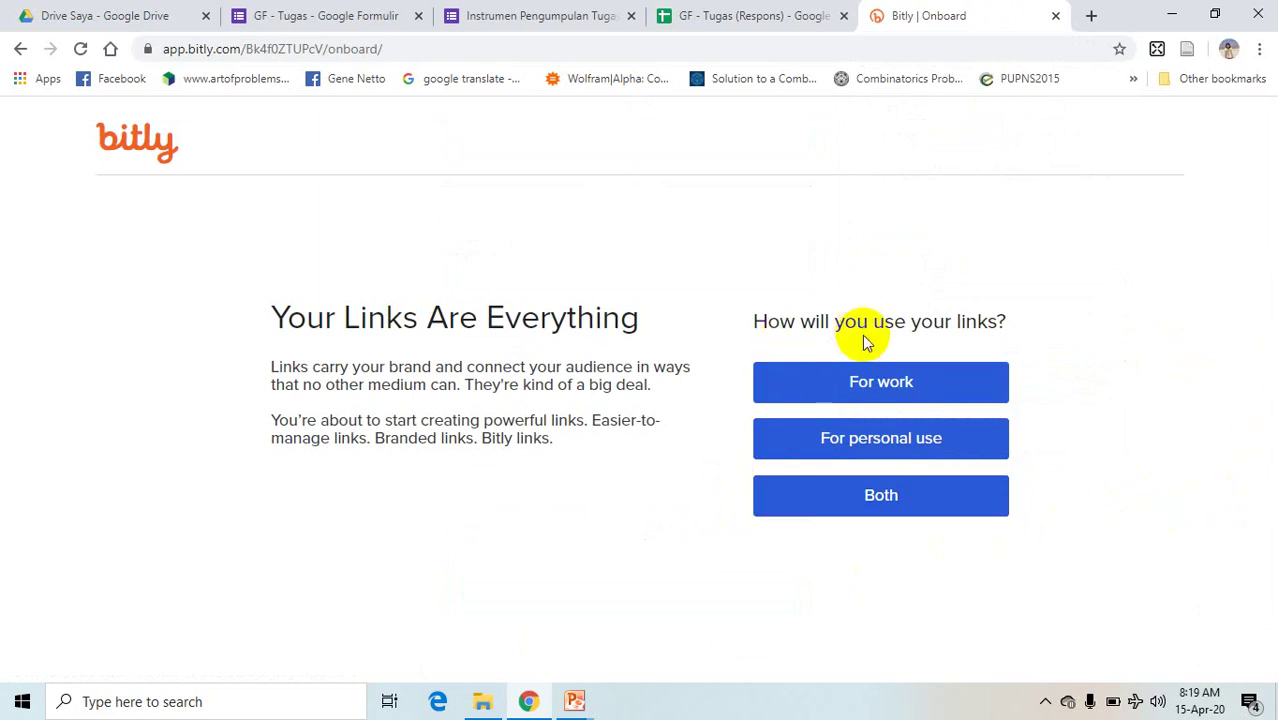
click(895, 386)
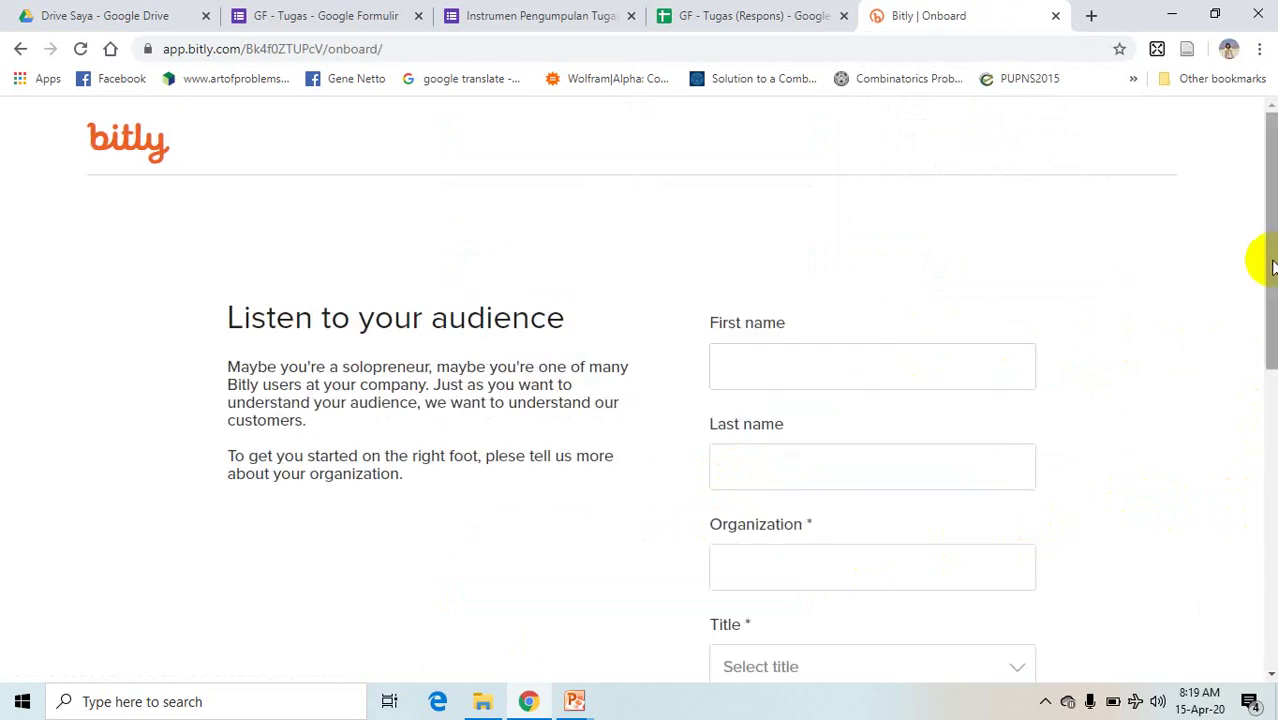
drag(1272, 265, 1268, 340)
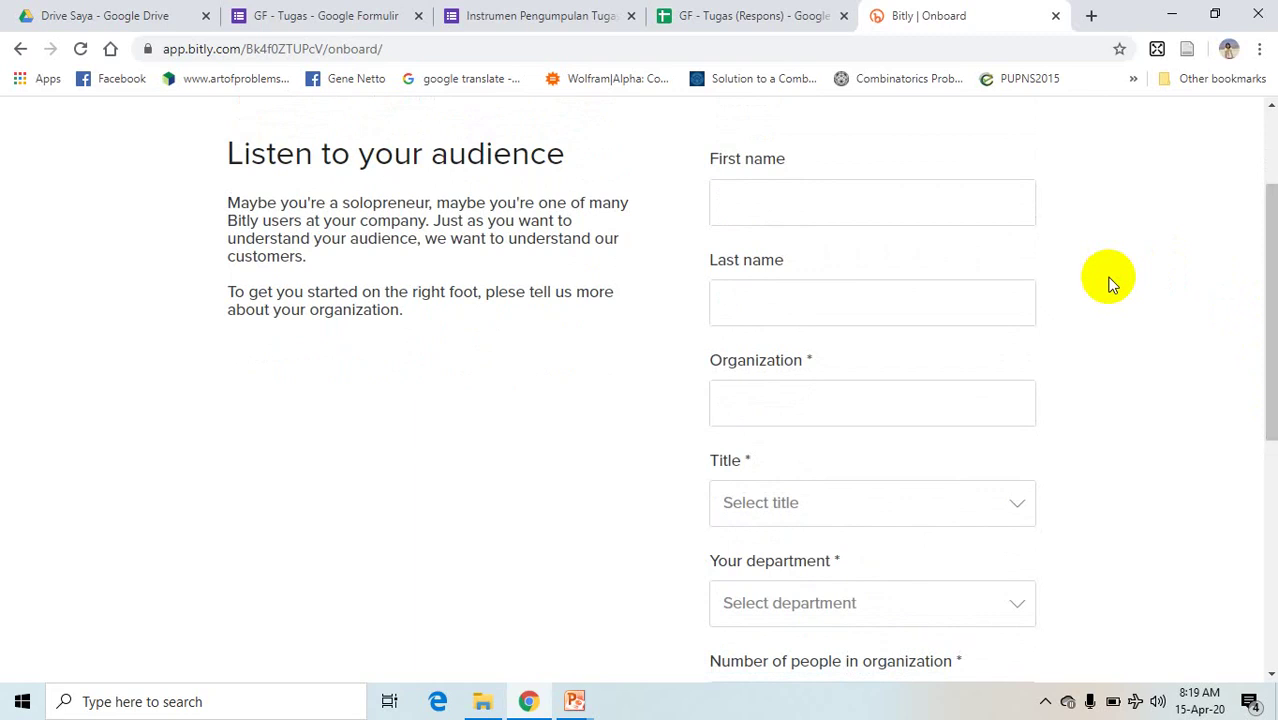
click(911, 202)
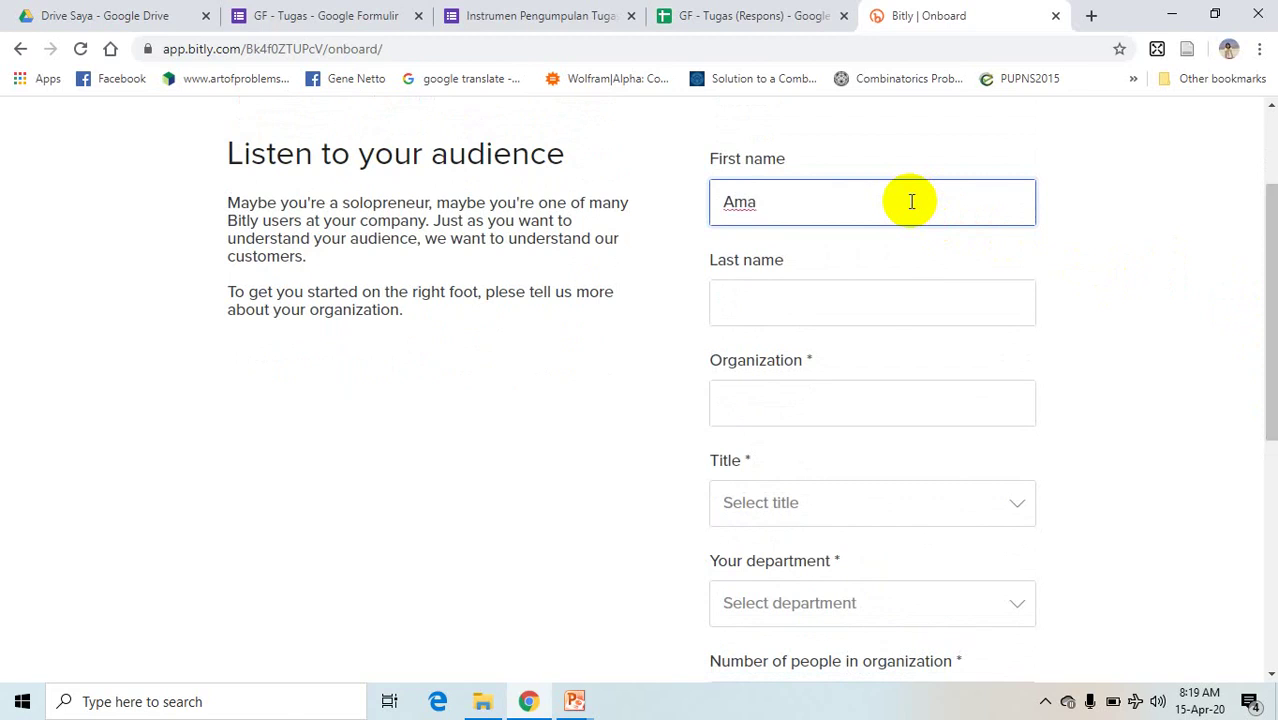
click(836, 307)
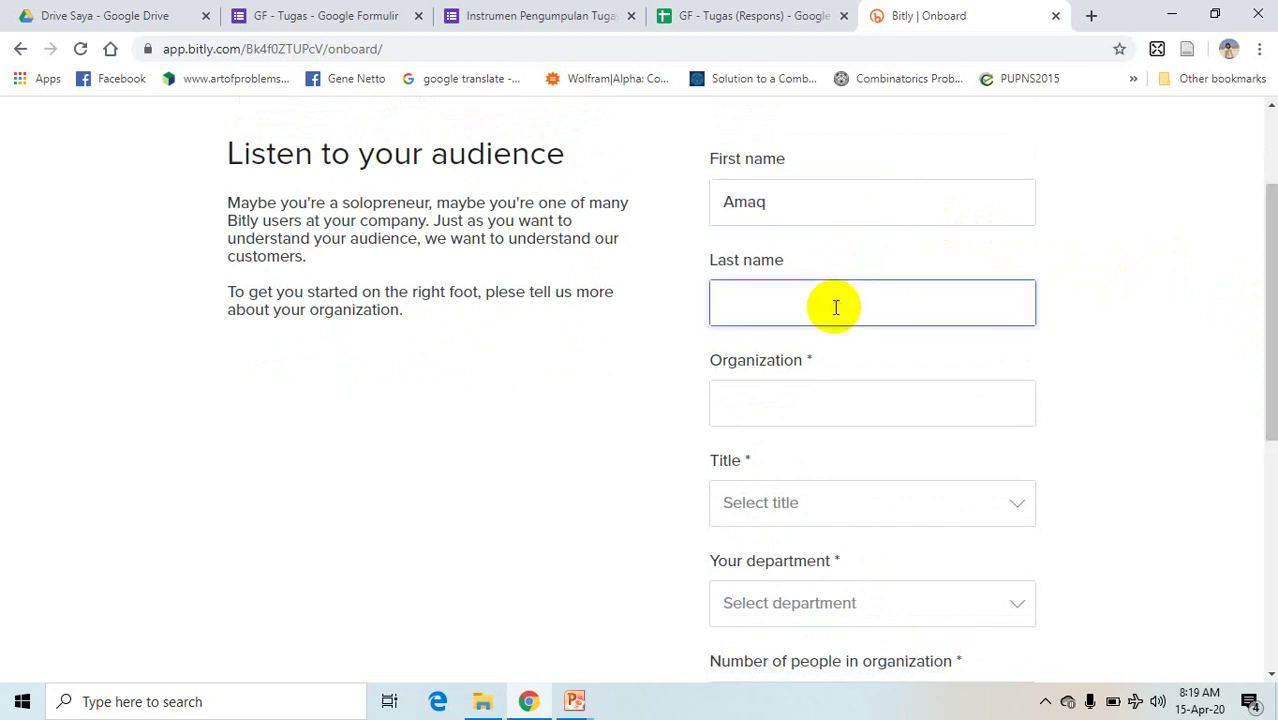
click(791, 400)
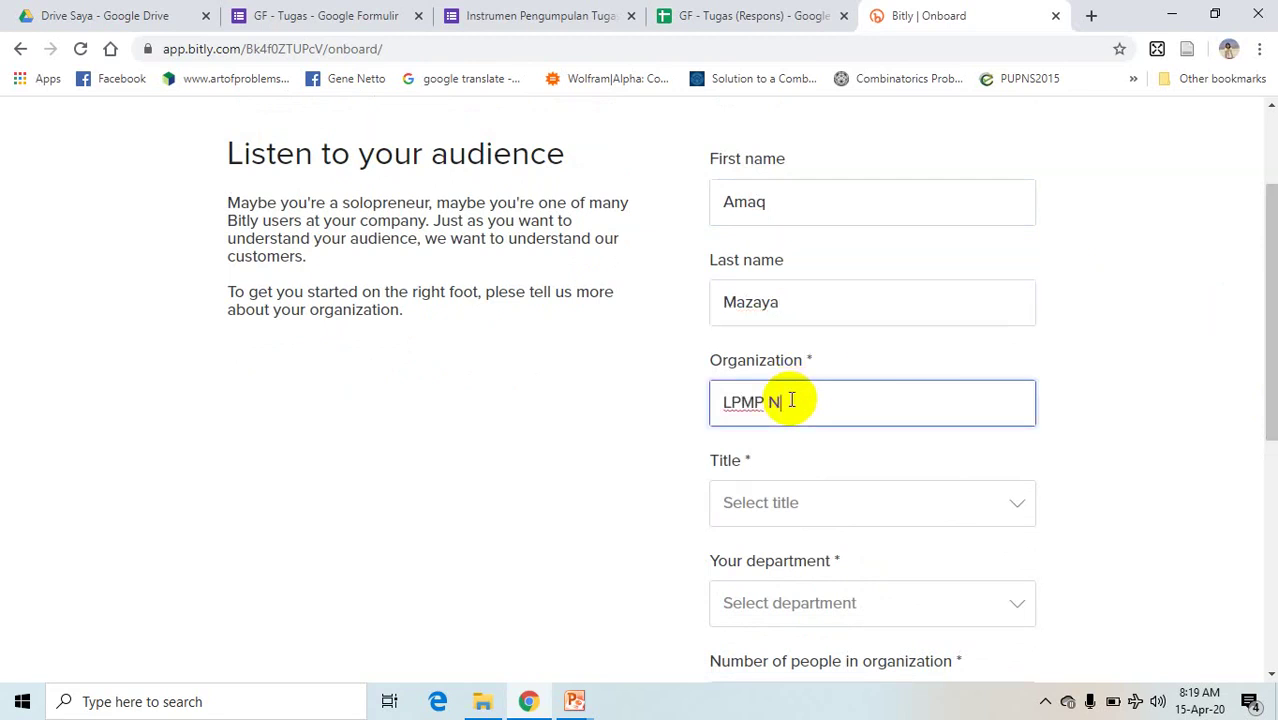
click(803, 502)
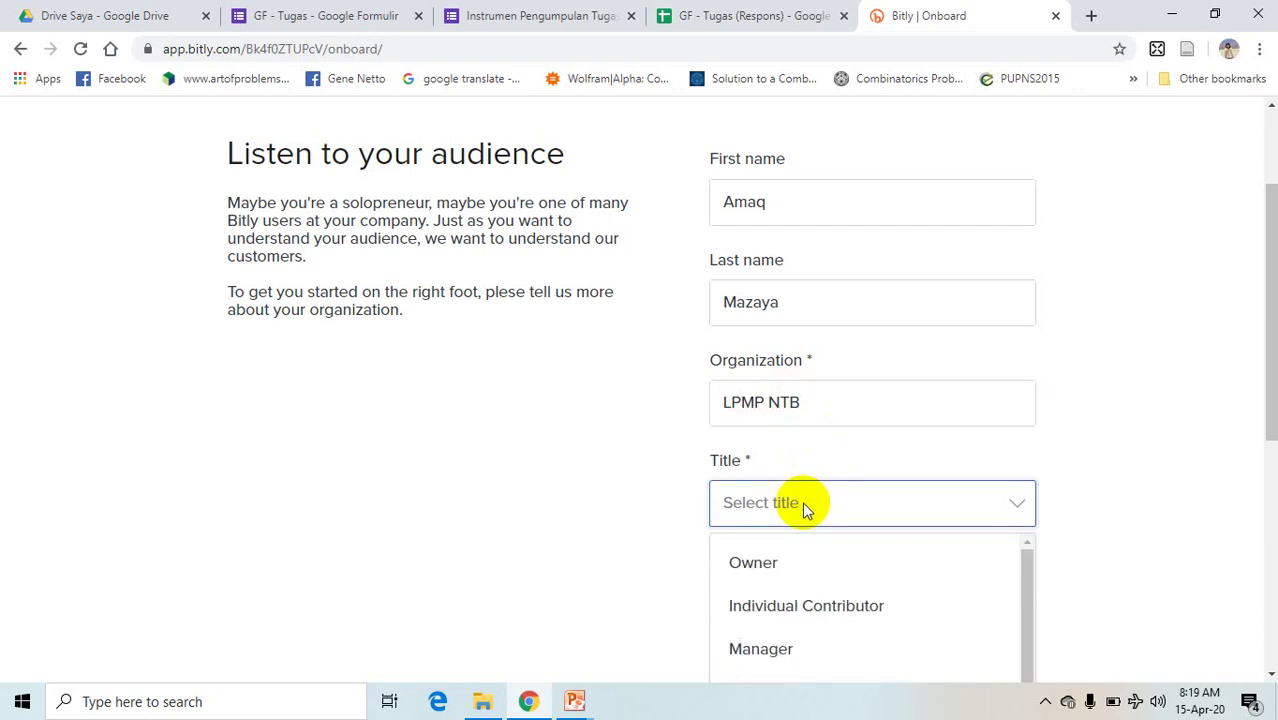
mouse_move(1030, 580)
mouse_down()
mouse_move(1028, 650)
mouse_move(1027, 575)
mouse_up()
click(825, 583)
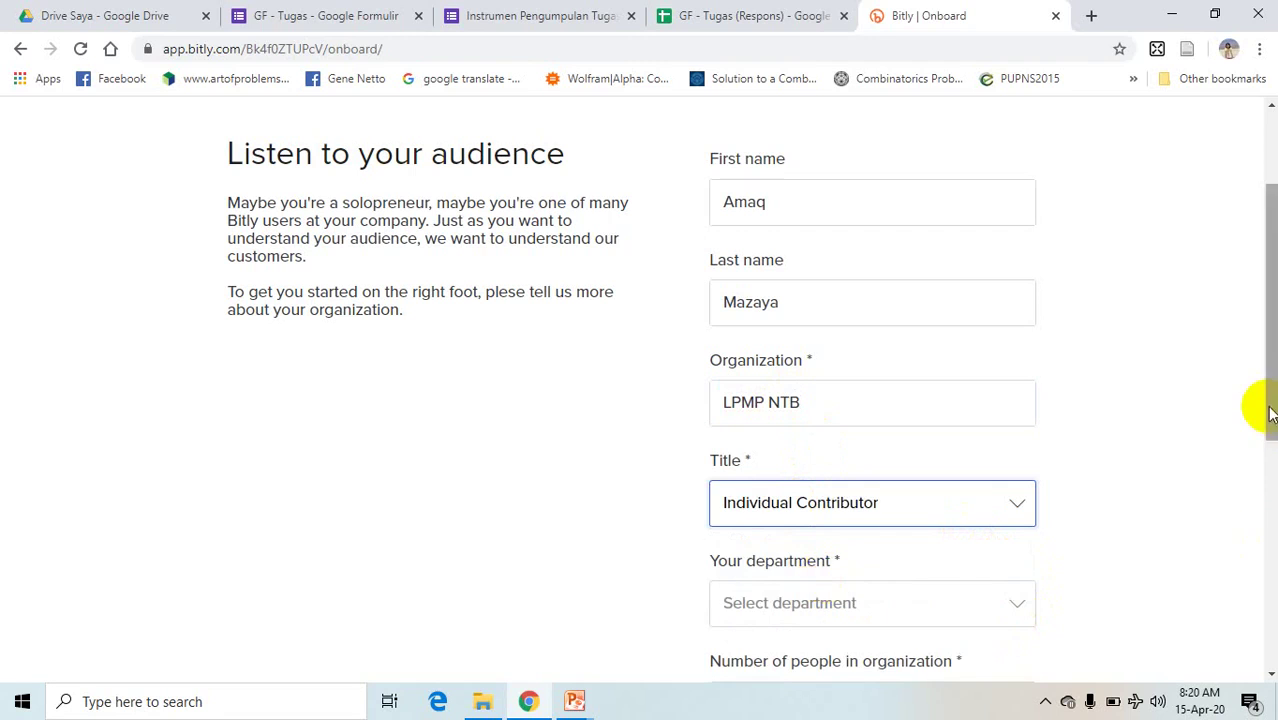
- Set department Other as PMS, organization size 50-200, and tick Social media marketing
drag(1268, 413, 1261, 494)
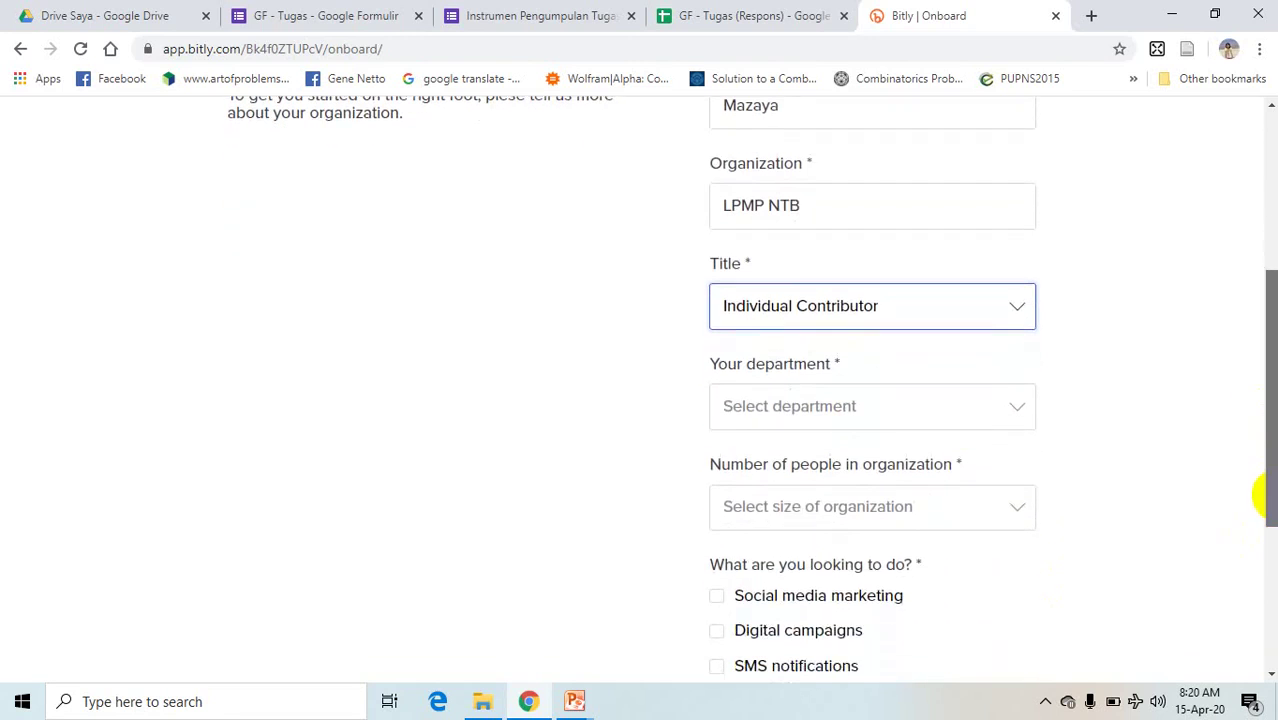
click(1024, 414)
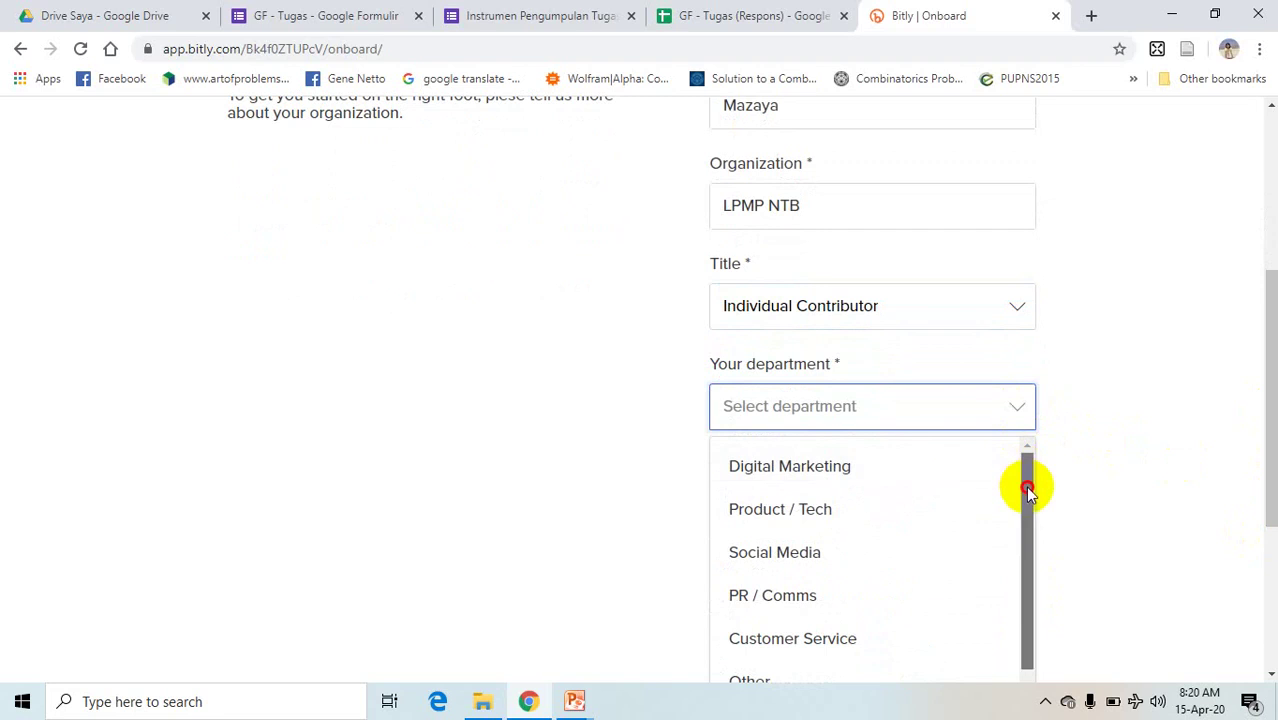
drag(1030, 491, 1030, 533)
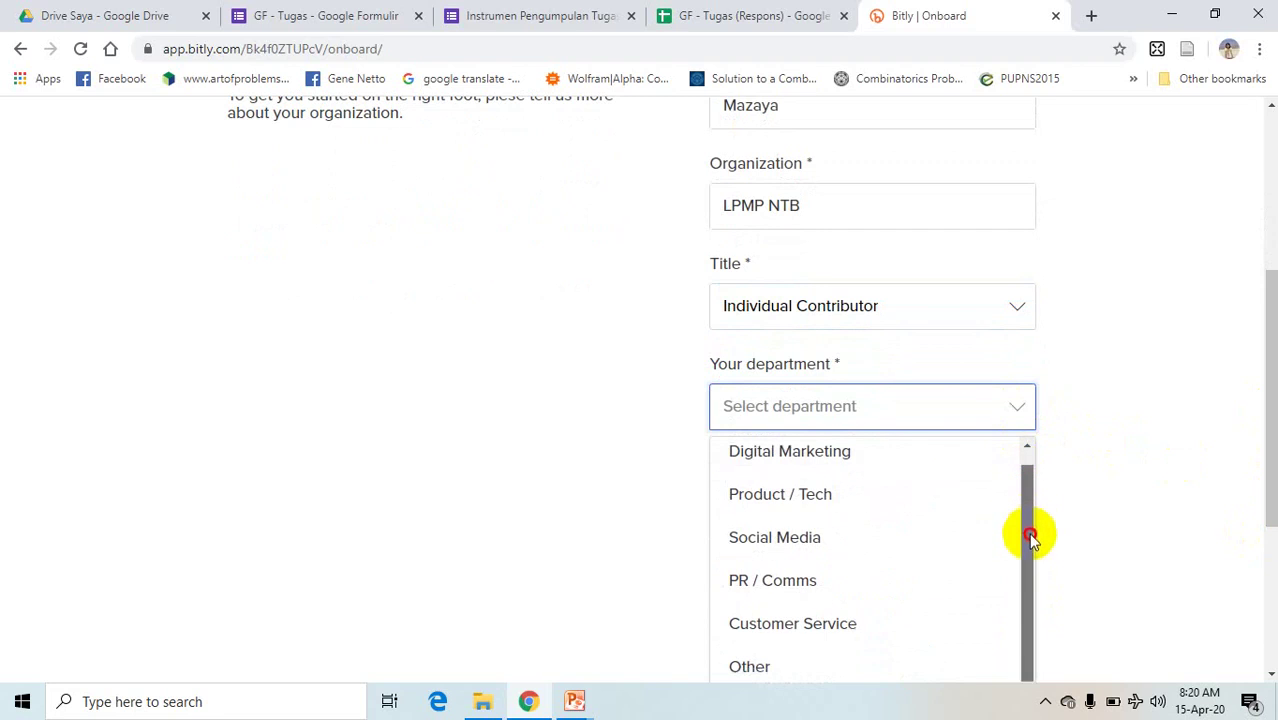
click(756, 663)
click(841, 502)
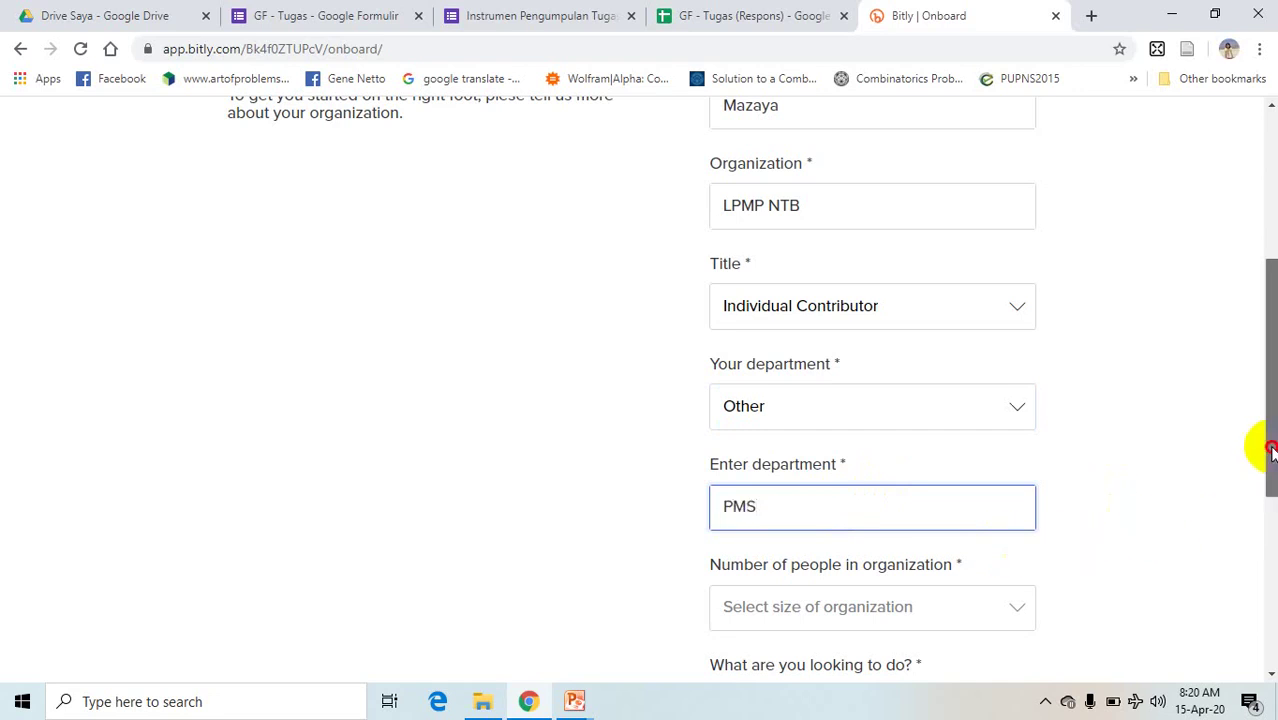
scroll(1258, 500, down, 3)
click(950, 340)
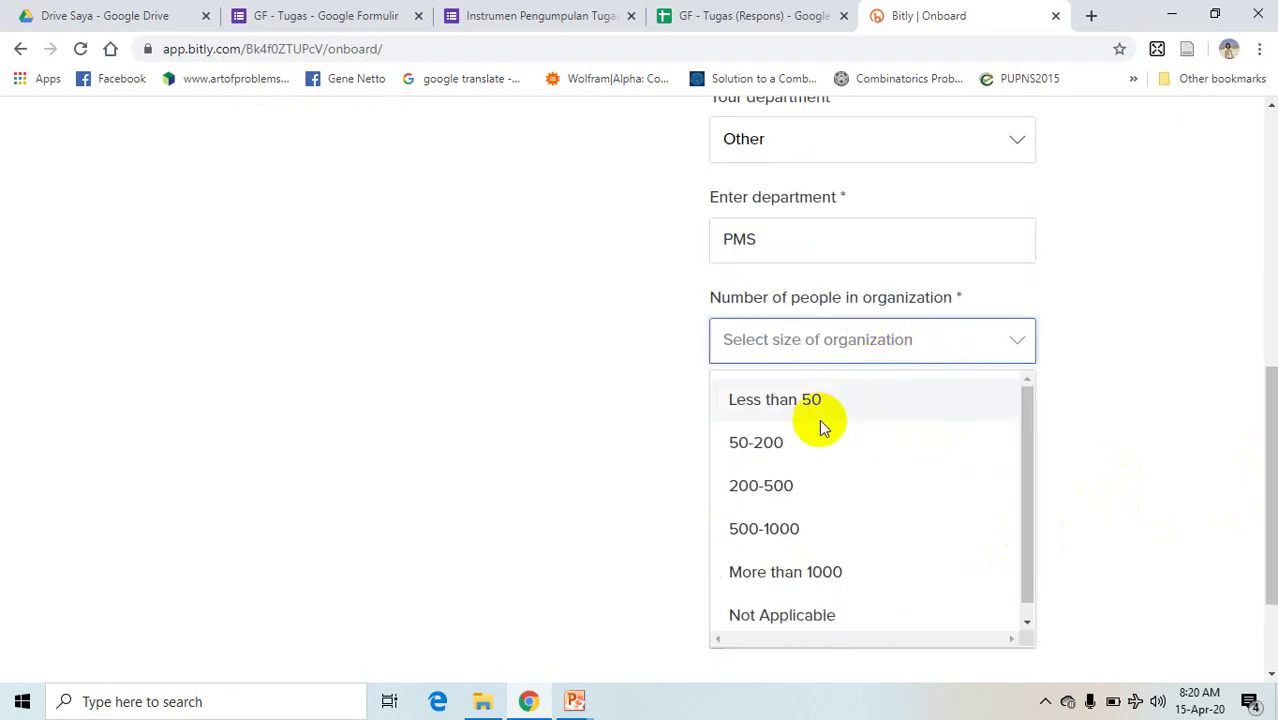
click(752, 442)
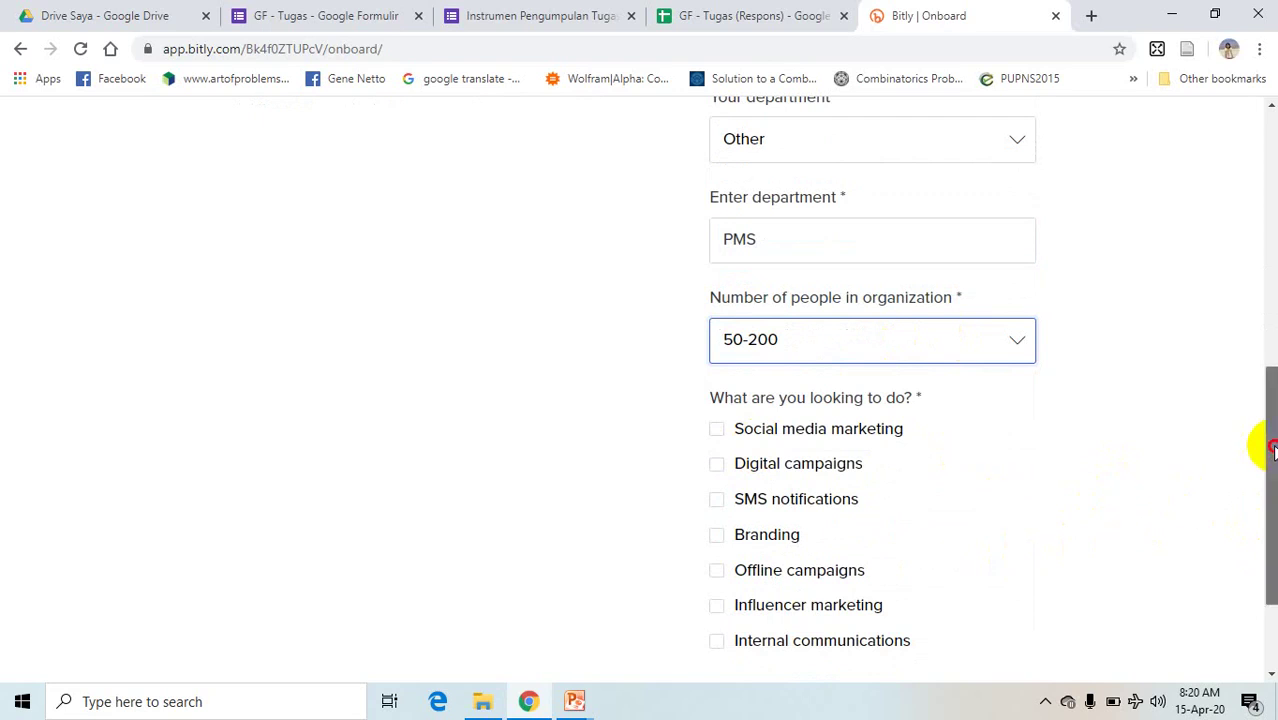
drag(1258, 443, 1258, 474)
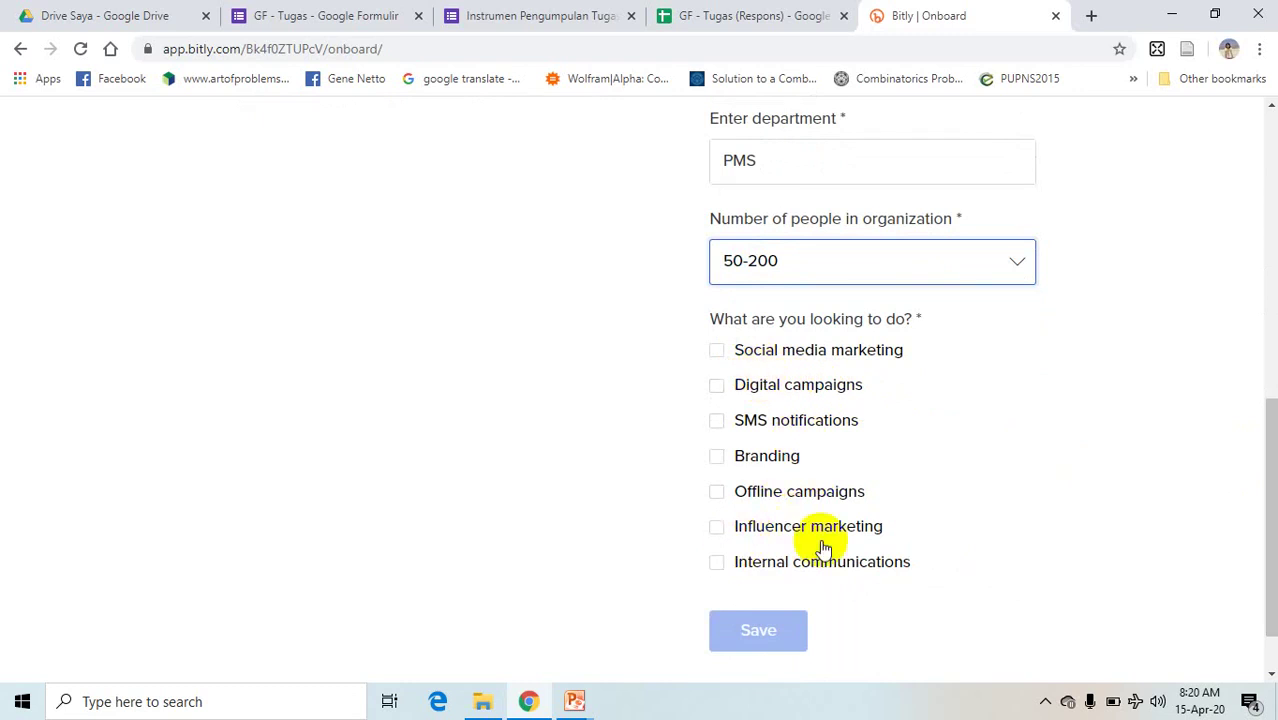
click(718, 355)
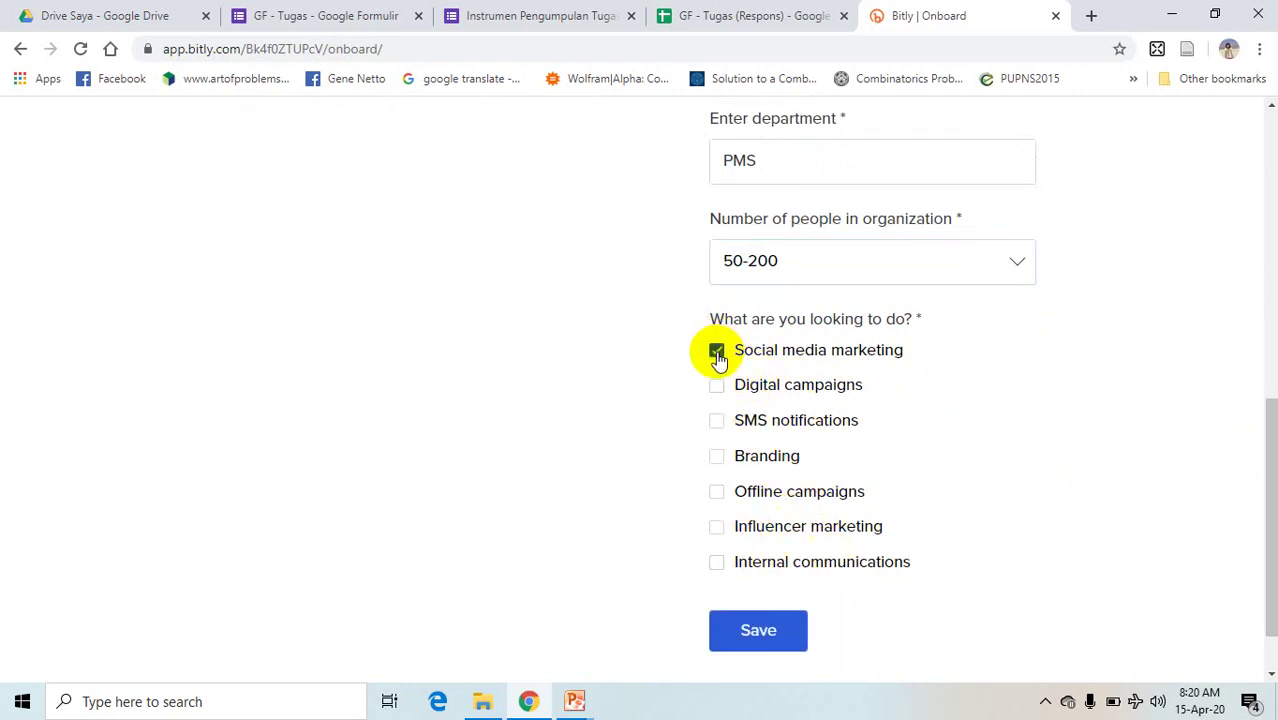
- Save the onboarding profile and look over the account options on the new dashboard
click(773, 630)
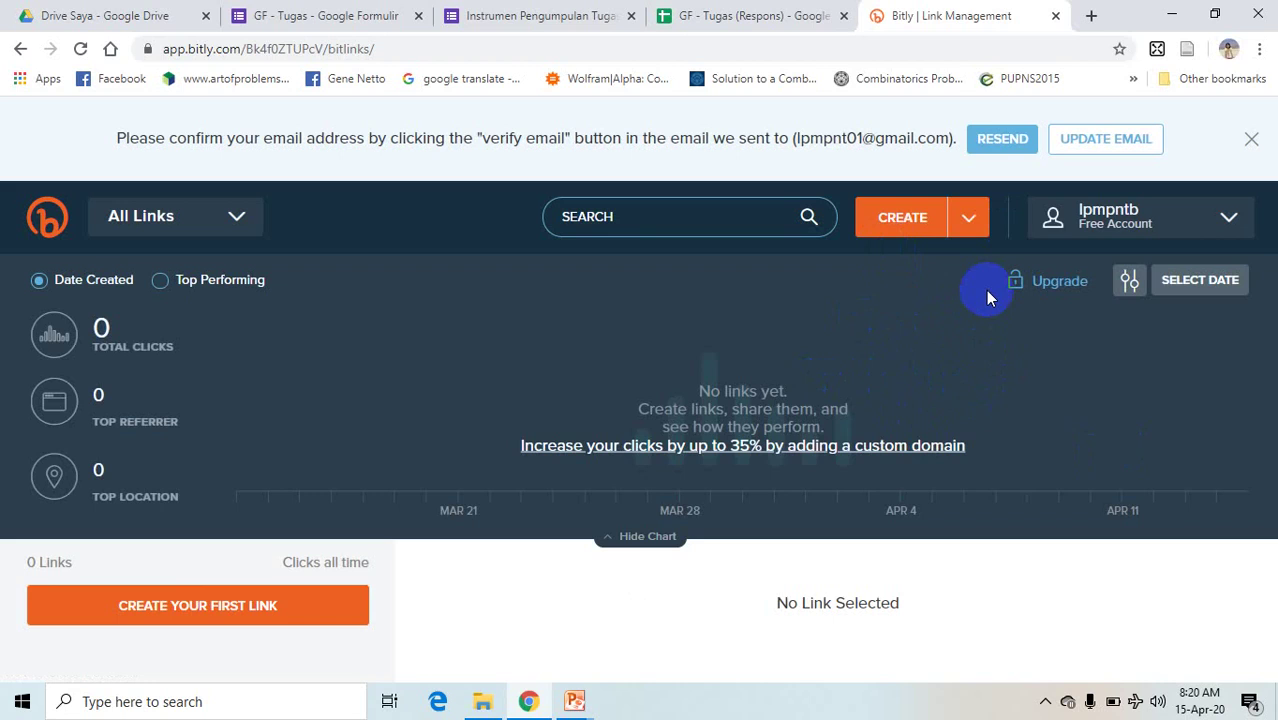
click(1221, 221)
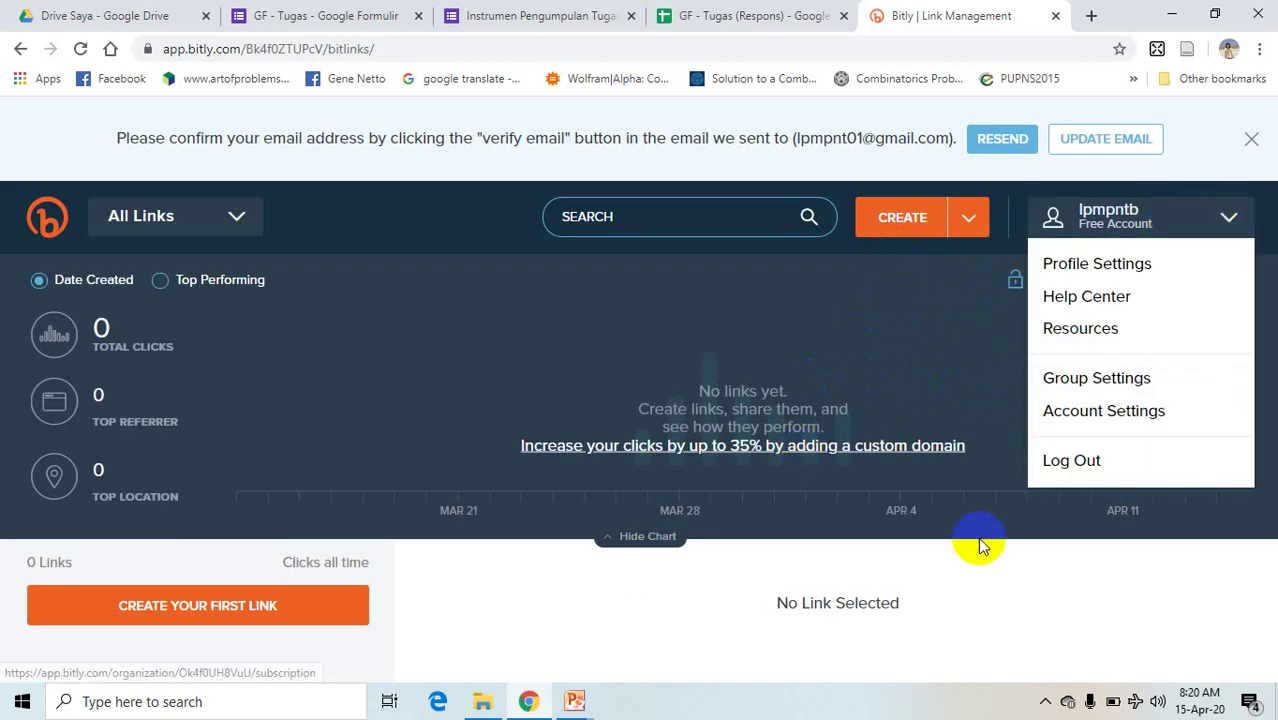
click(1071, 455)
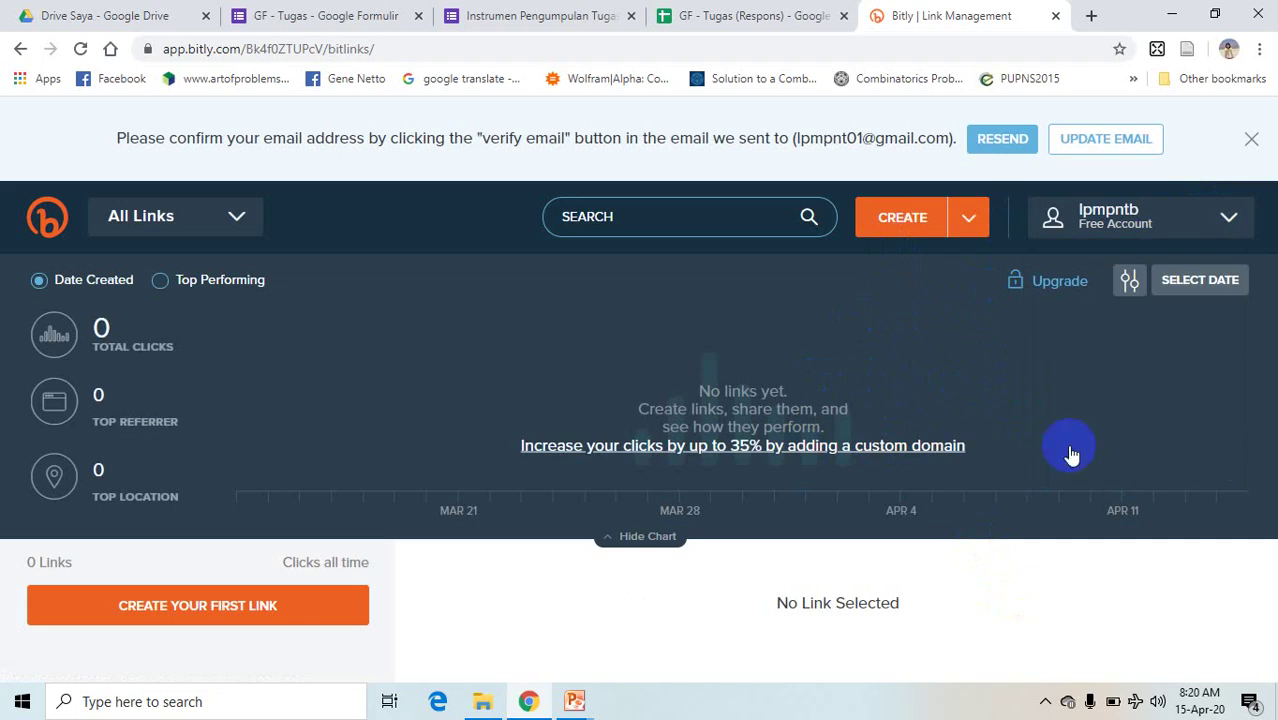
- Open and close the new-link panel, then log out of the Bitly account
click(903, 228)
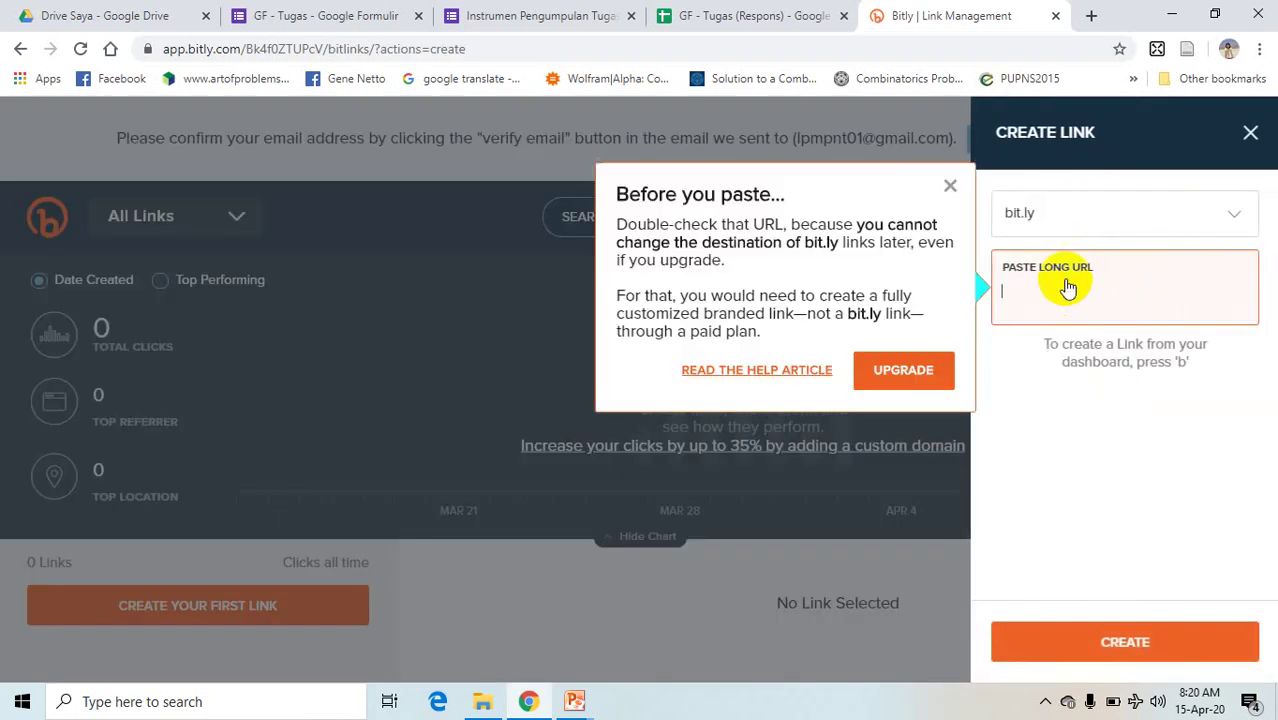
click(950, 188)
click(867, 325)
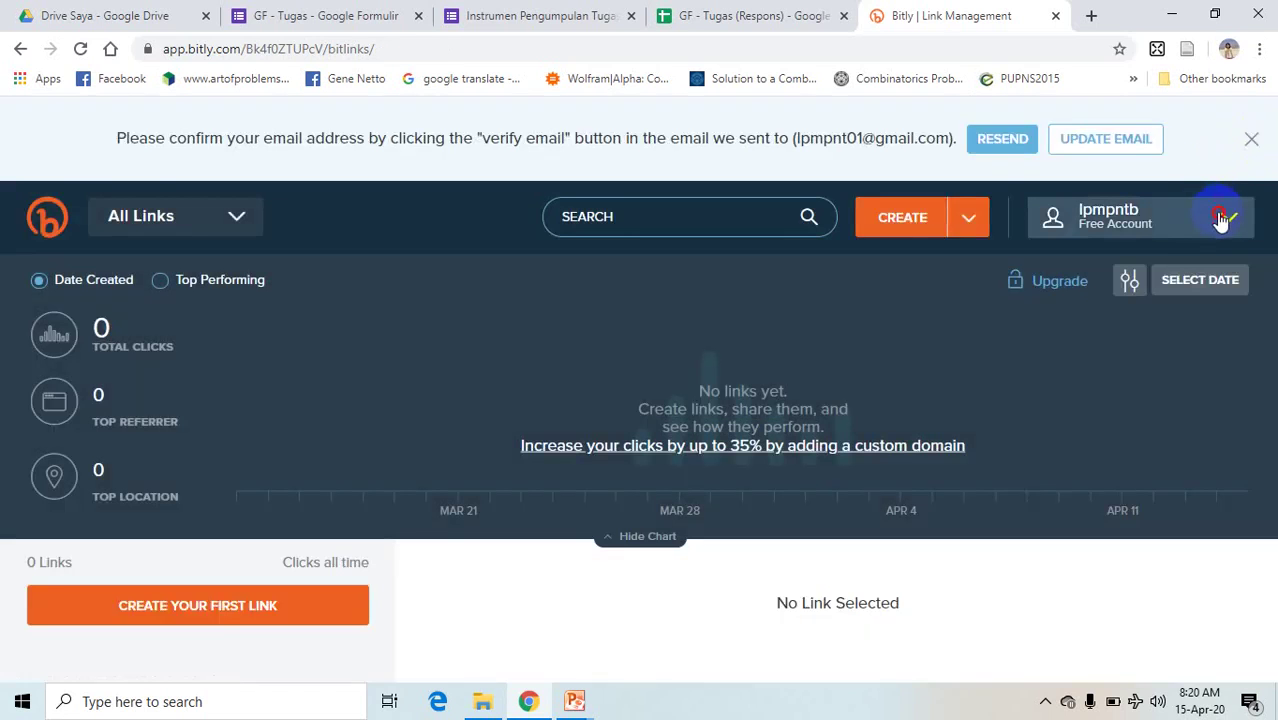
click(1221, 216)
click(1094, 460)
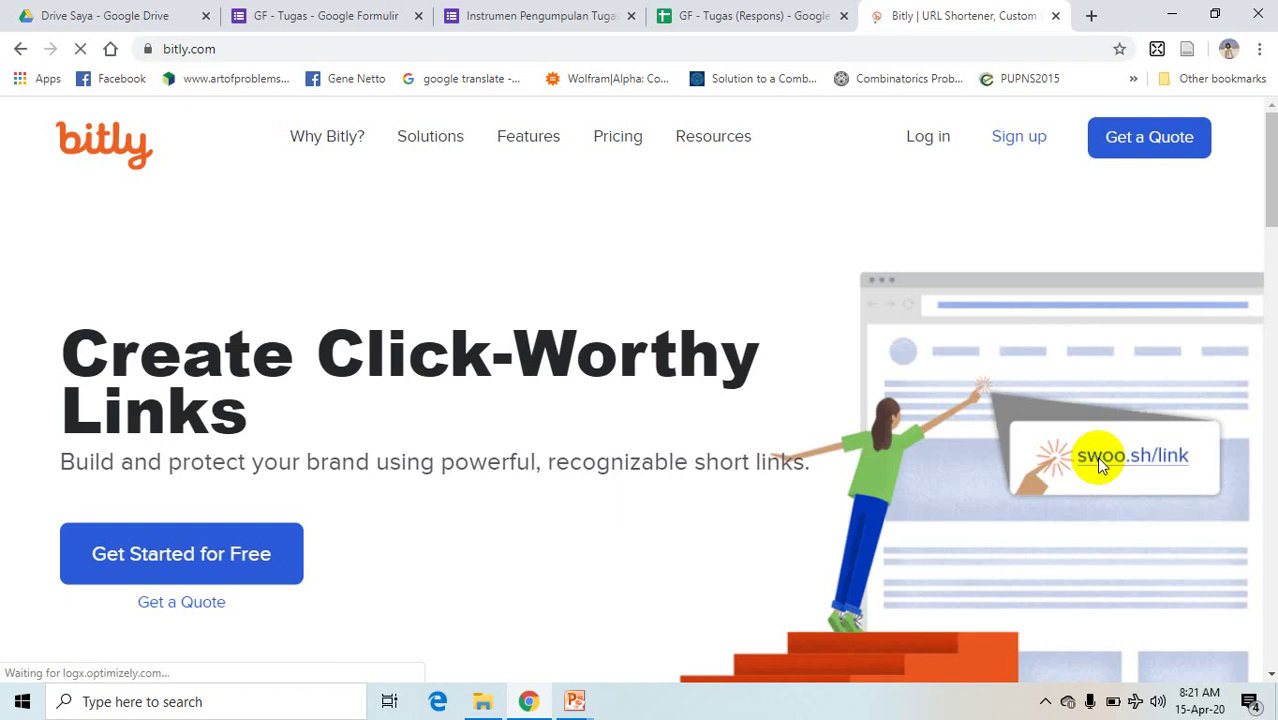
- Go through Sign up and Get Started for Free to the free-plan page, then choose Sign up with Google
click(1011, 147)
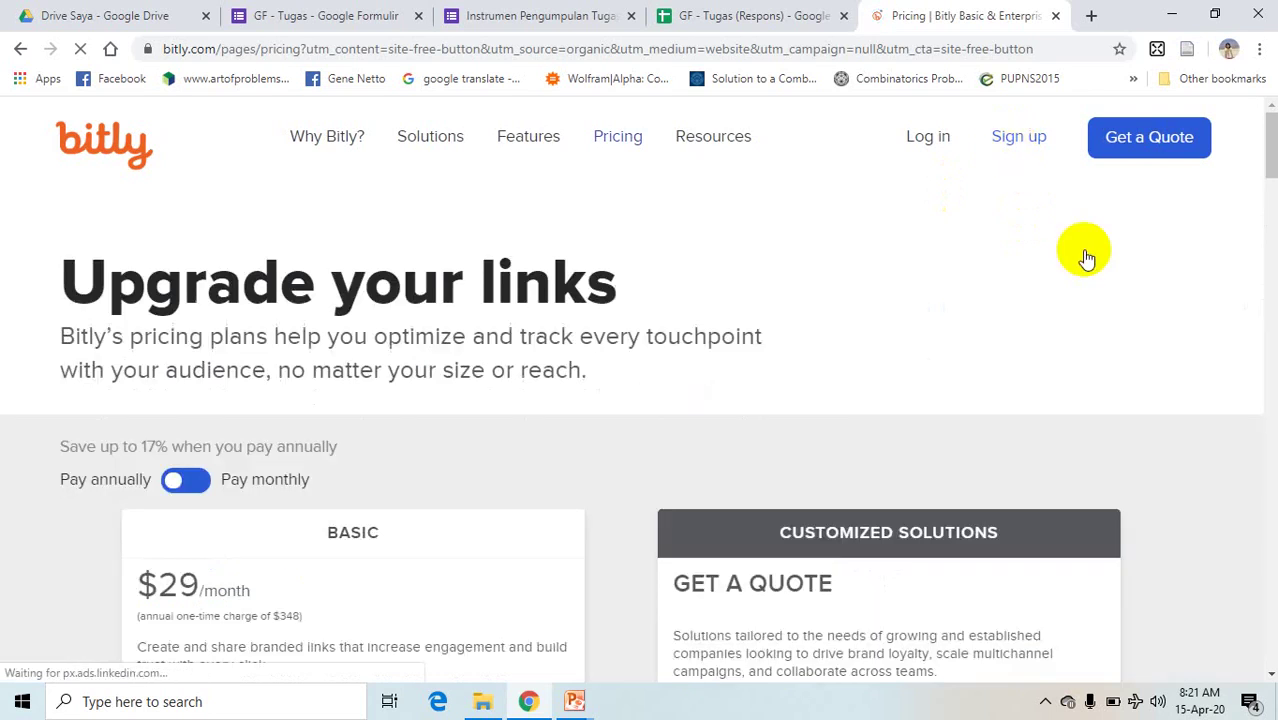
drag(1271, 150, 1268, 619)
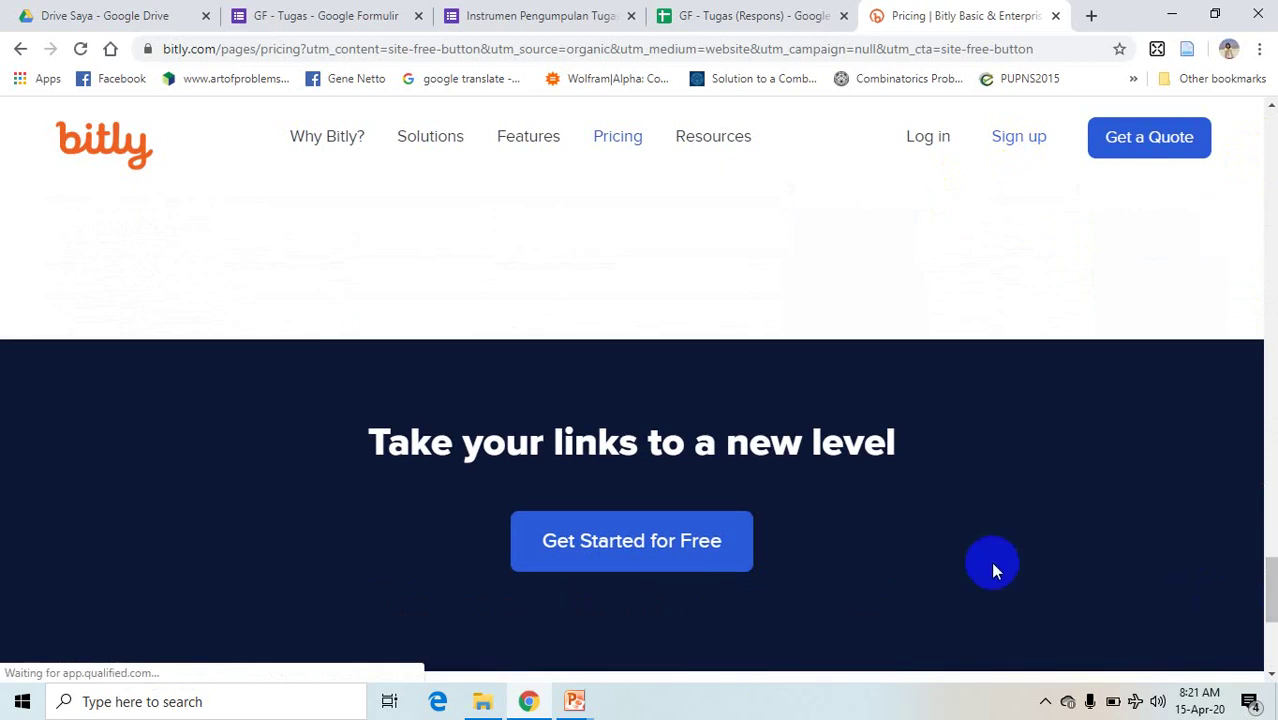
click(666, 553)
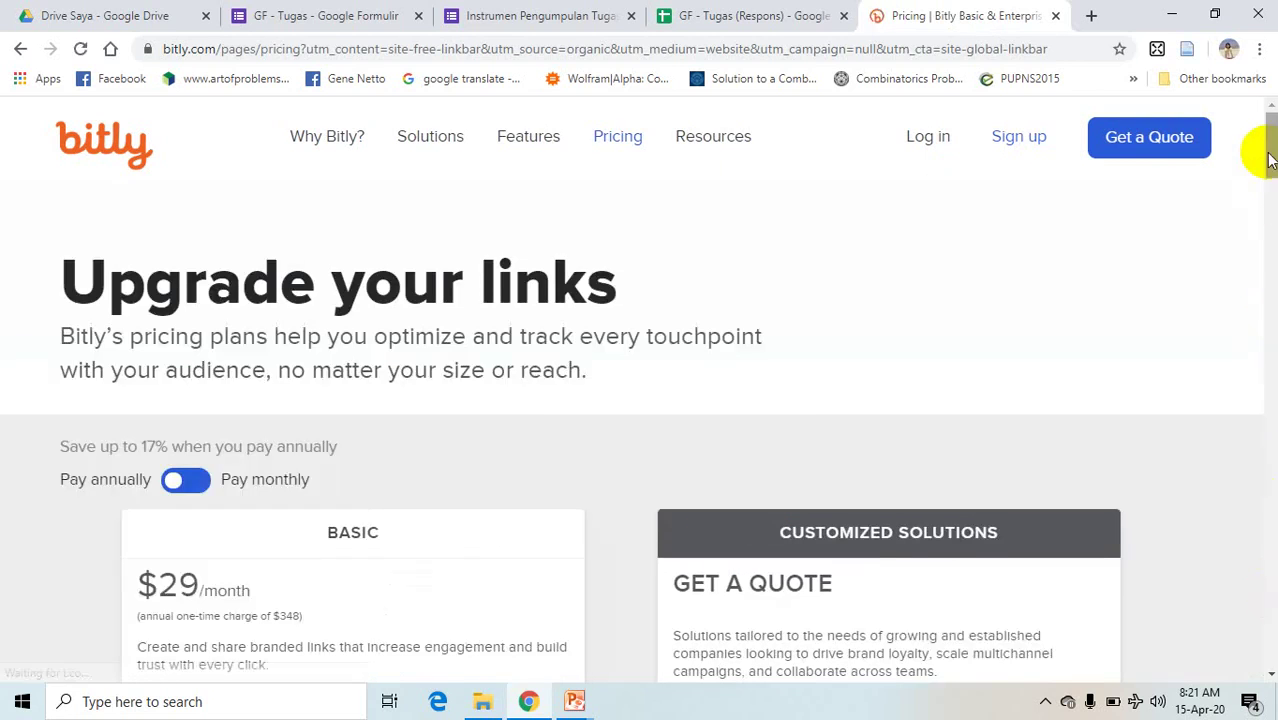
drag(1266, 138, 1268, 222)
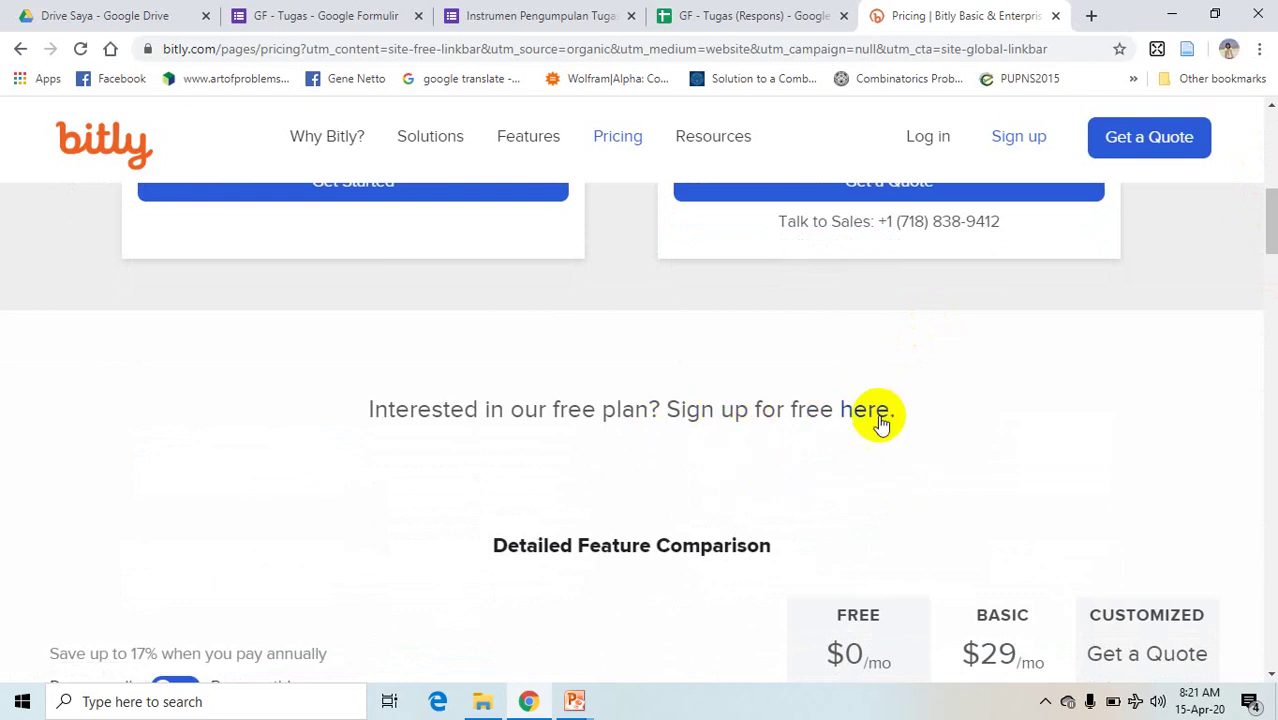
click(876, 418)
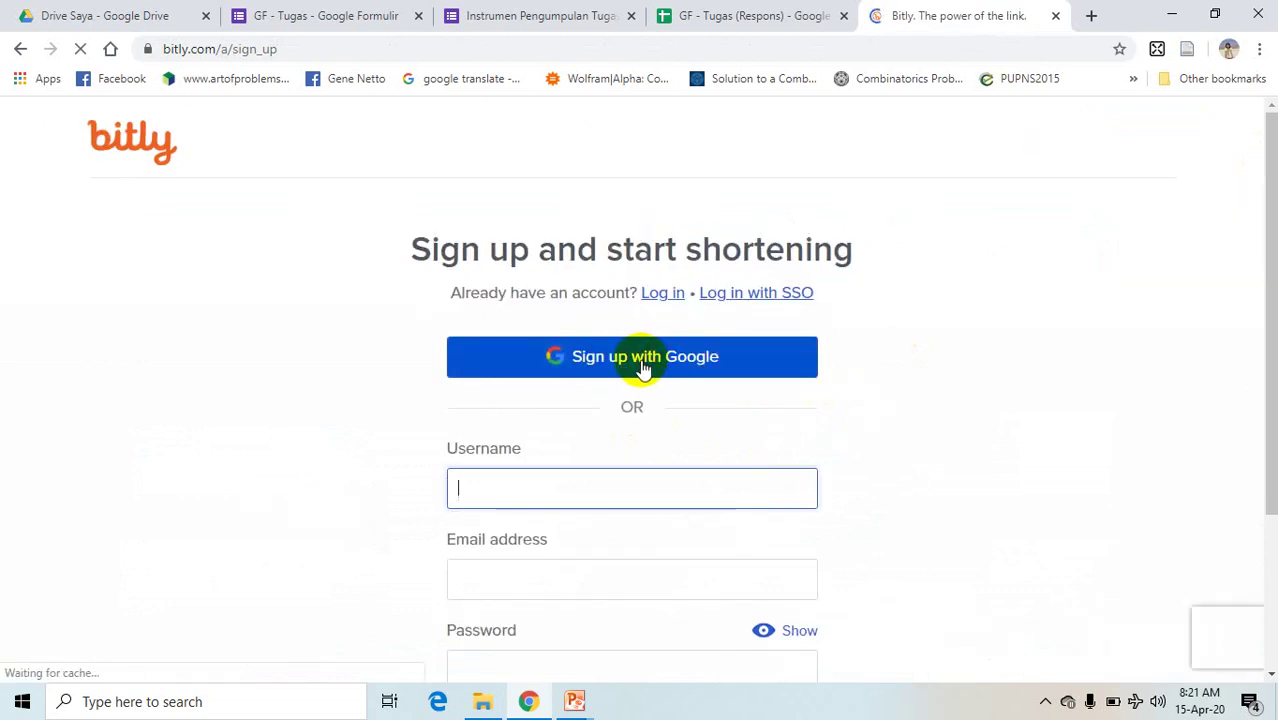
click(646, 366)
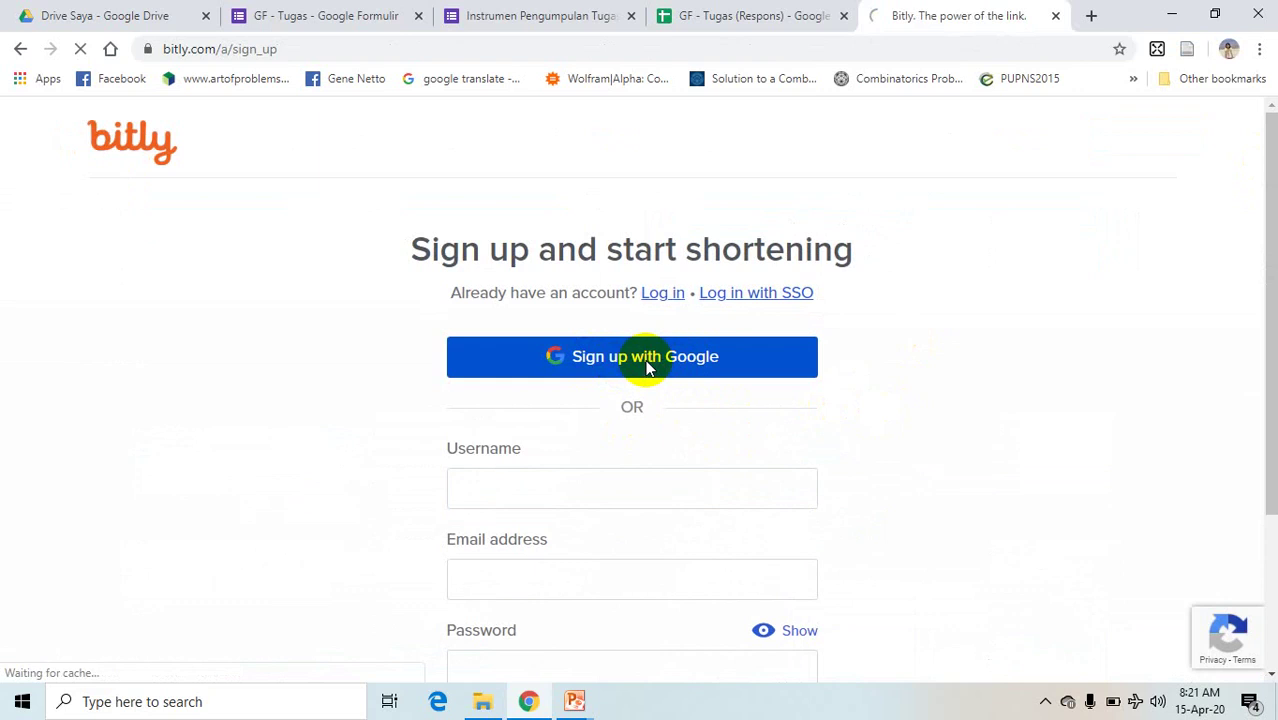